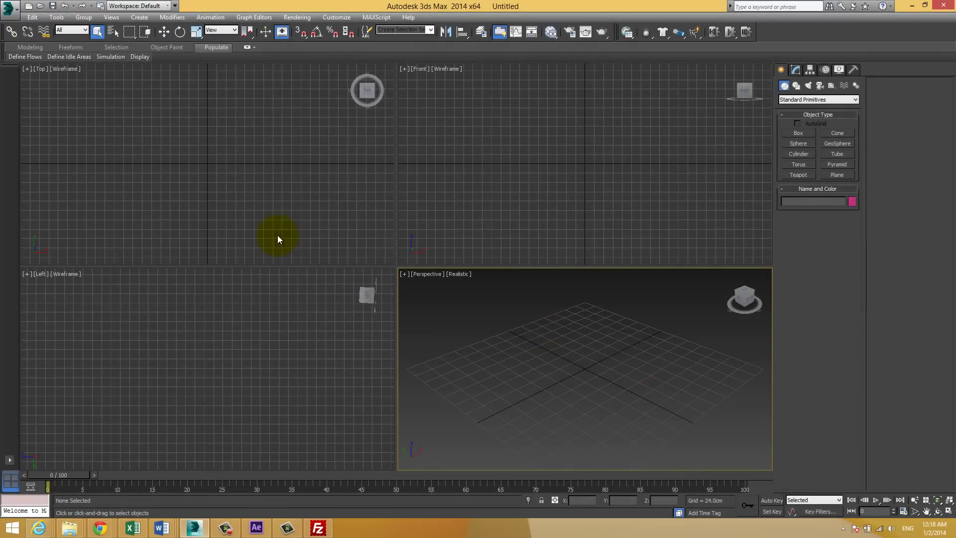
Open YakinKampus - 3Ds Max Jant Referans.jpg from the 3dsmaxjant folder in Photos
click(247, 177)
click(526, 178)
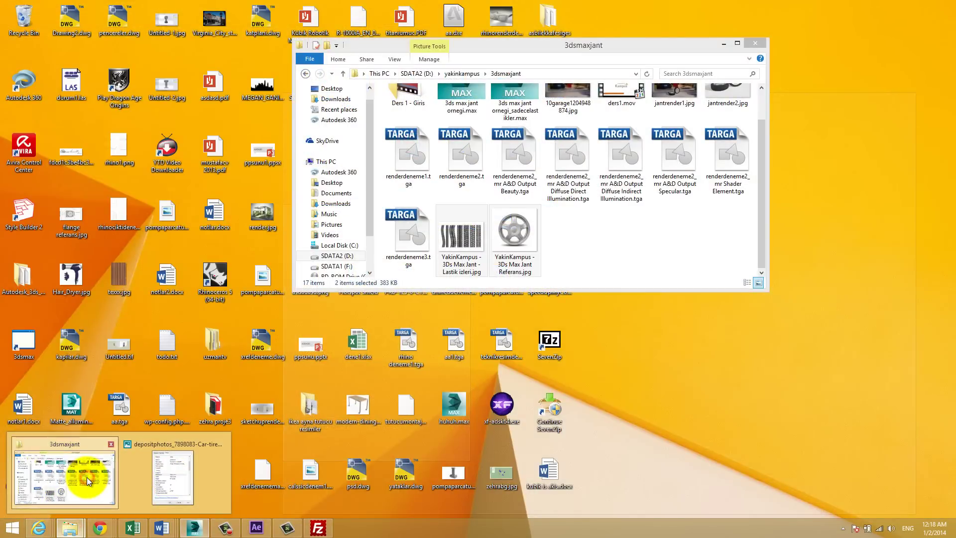
click(87, 477)
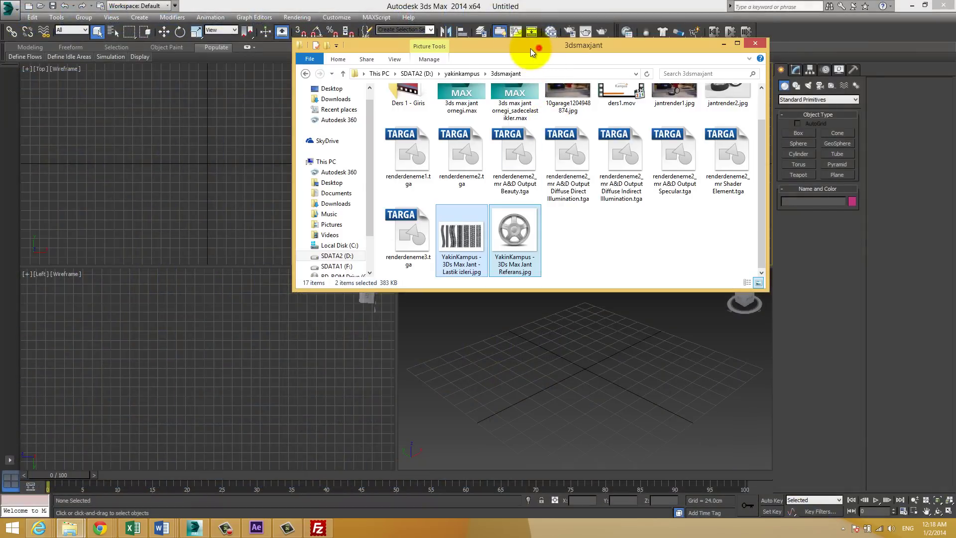
drag(530, 49, 467, 50)
drag(527, 289, 528, 309)
click(527, 287)
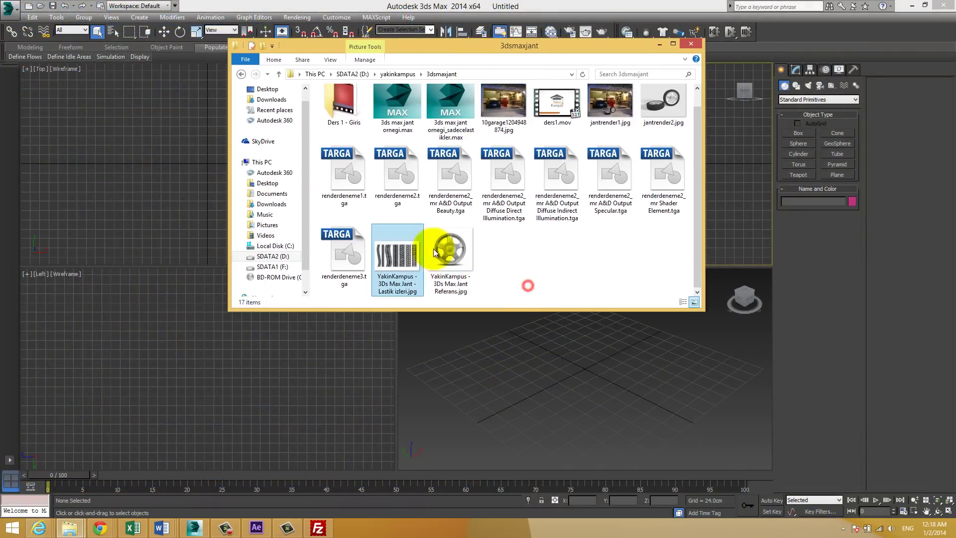
double_click(454, 253)
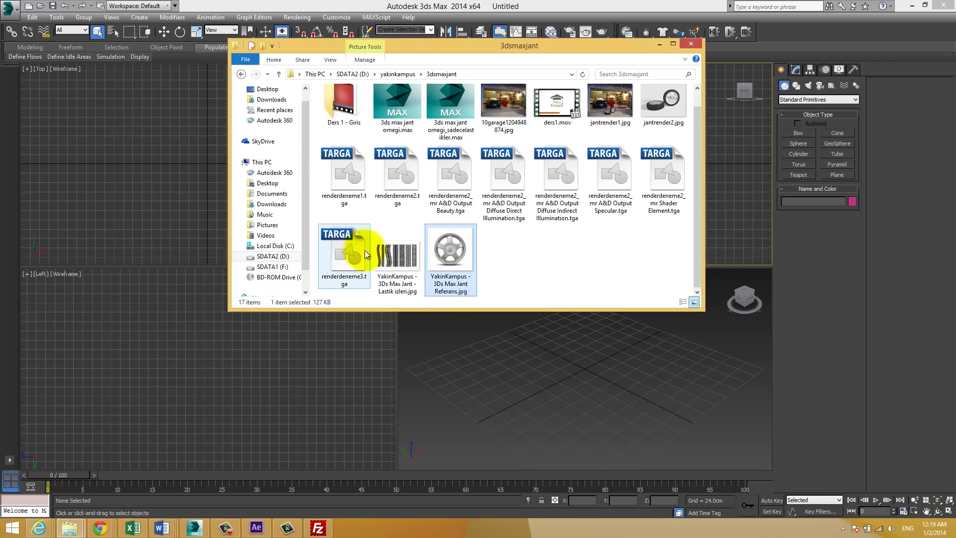
Maximize the Front view and draw a large plane across it
click(479, 336)
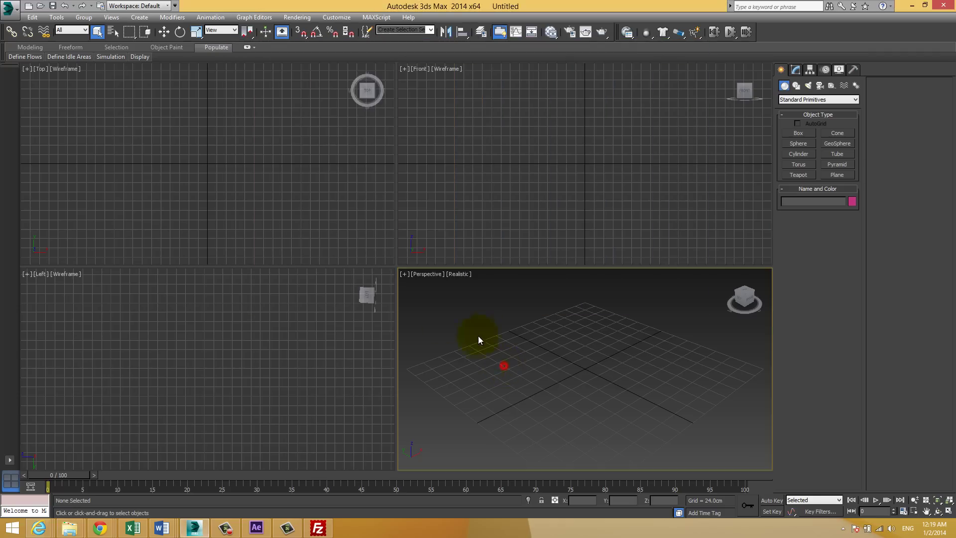
click(195, 154)
click(526, 135)
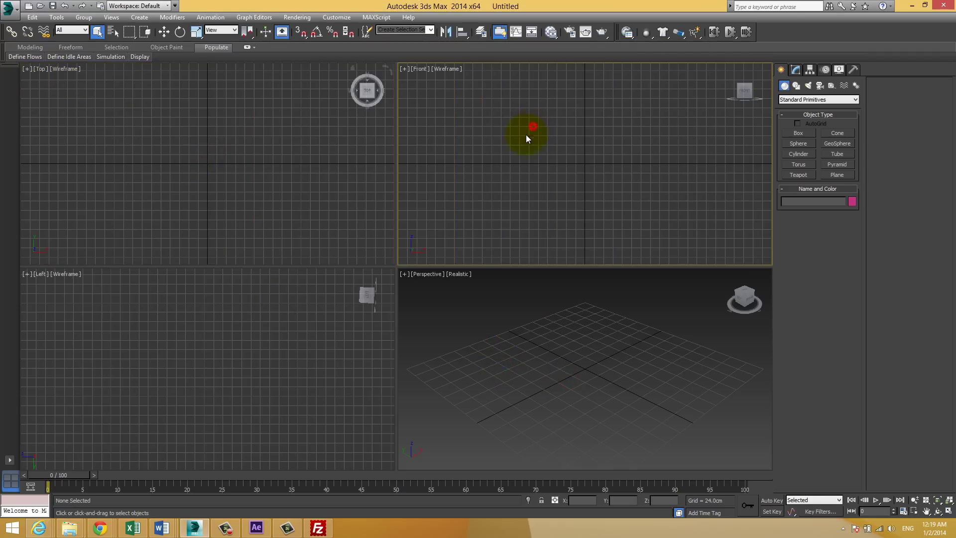
key(alt+w)
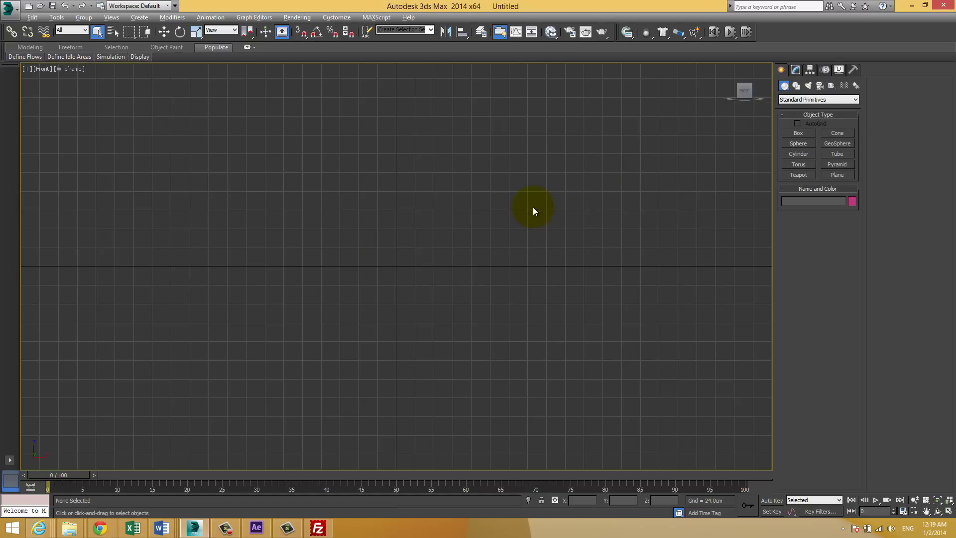
click(838, 175)
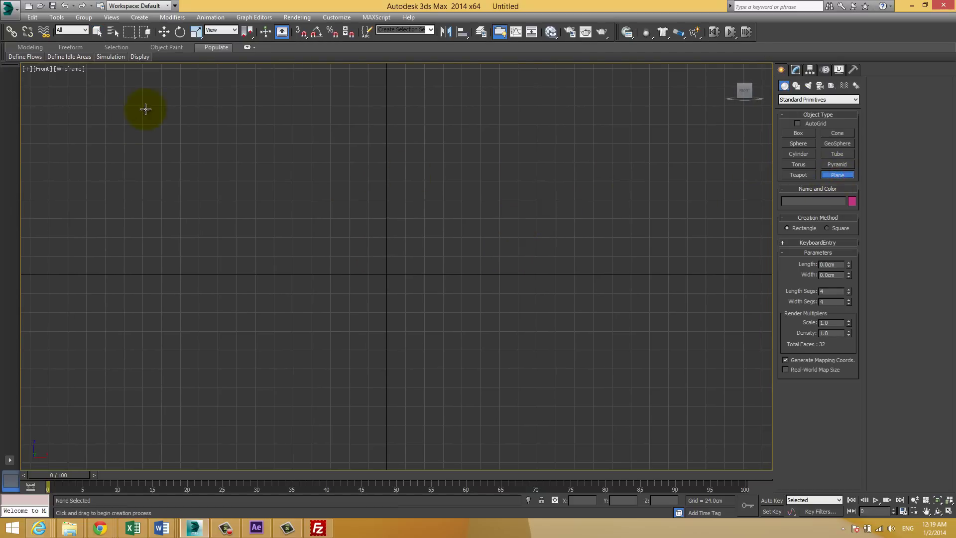
drag(159, 107, 617, 468)
right_click(500, 347)
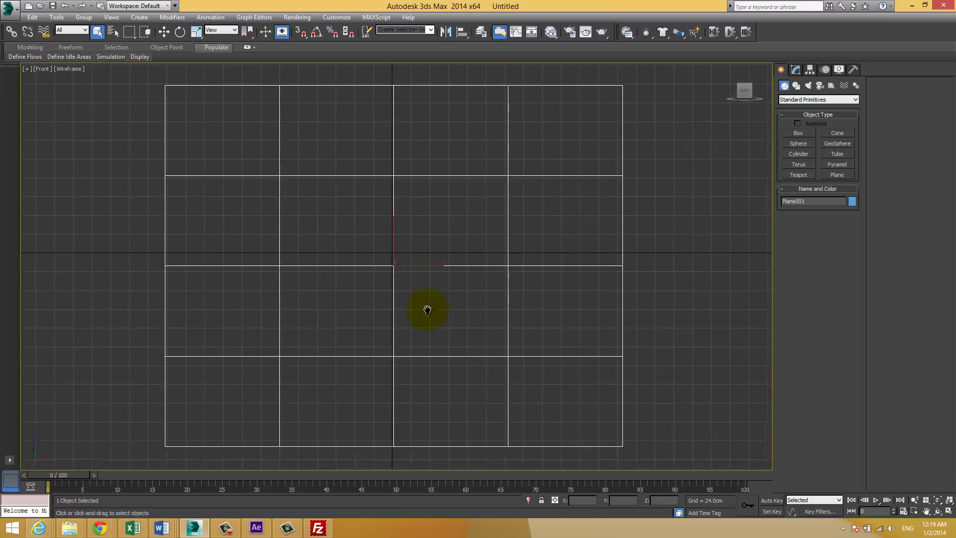
Show the Front view with Realistic shading and hide the home grid
middle_drag(427, 309, 438, 241)
key(F3)
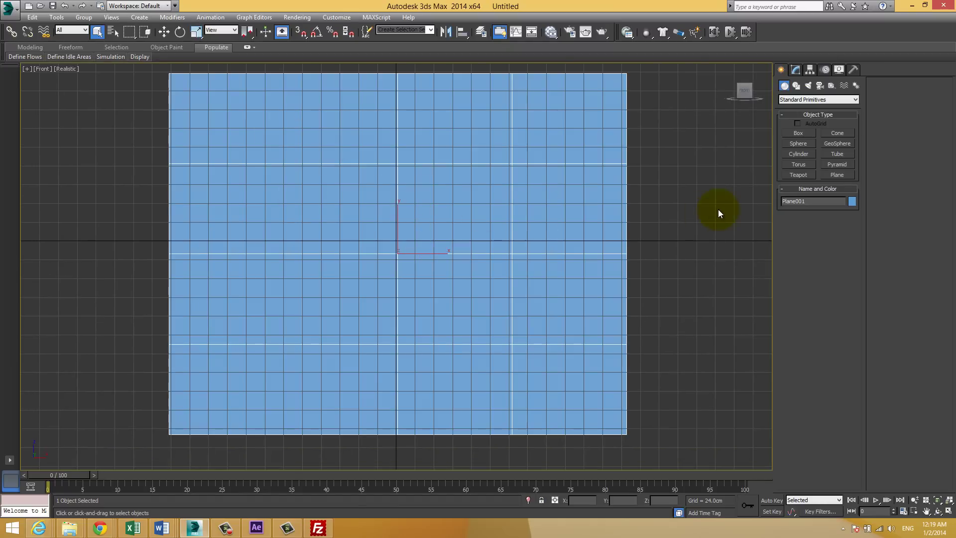
click(718, 209)
click(450, 229)
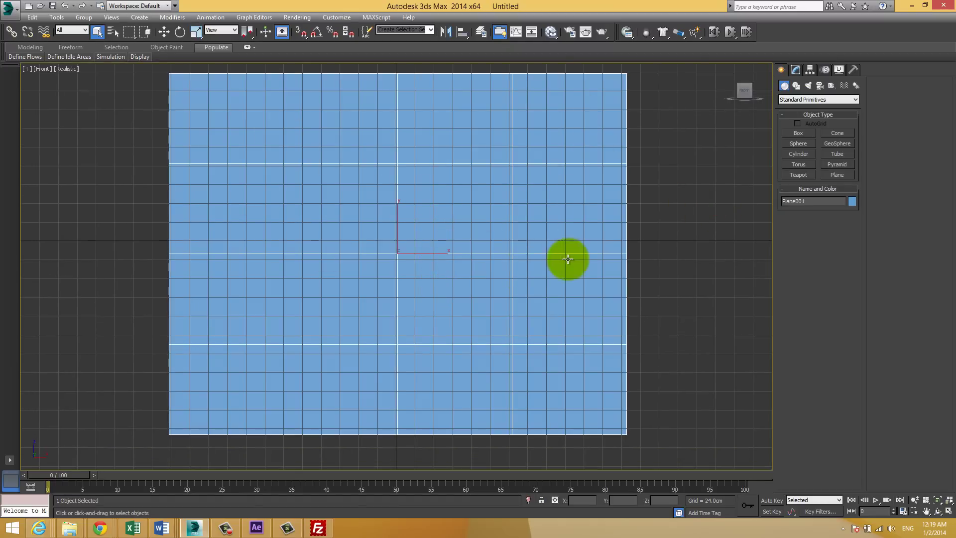
key(g)
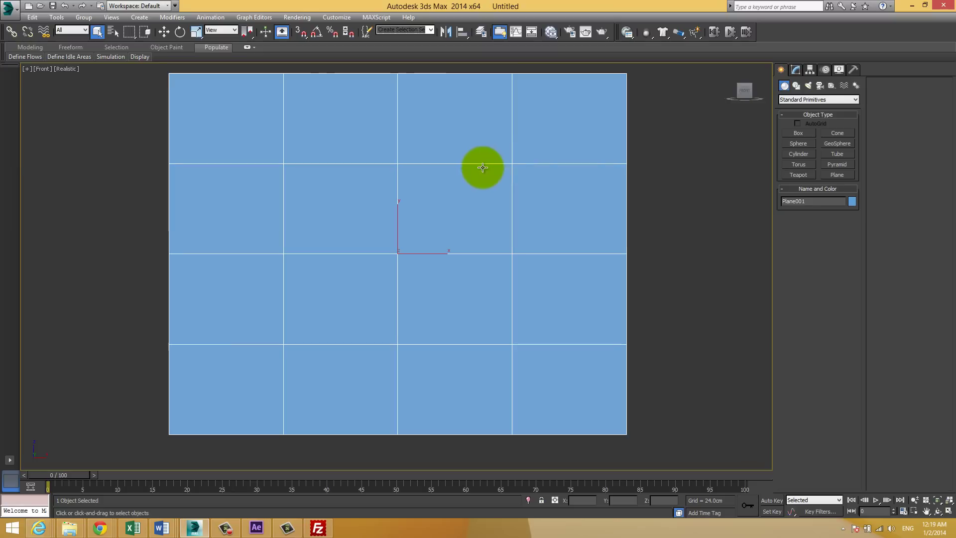
middle_drag(480, 164, 463, 171)
mouse_move(548, 195)
middle_down()
mouse_move(546, 211)
mouse_move(568, 210)
middle_up()
key(g)
key(g)
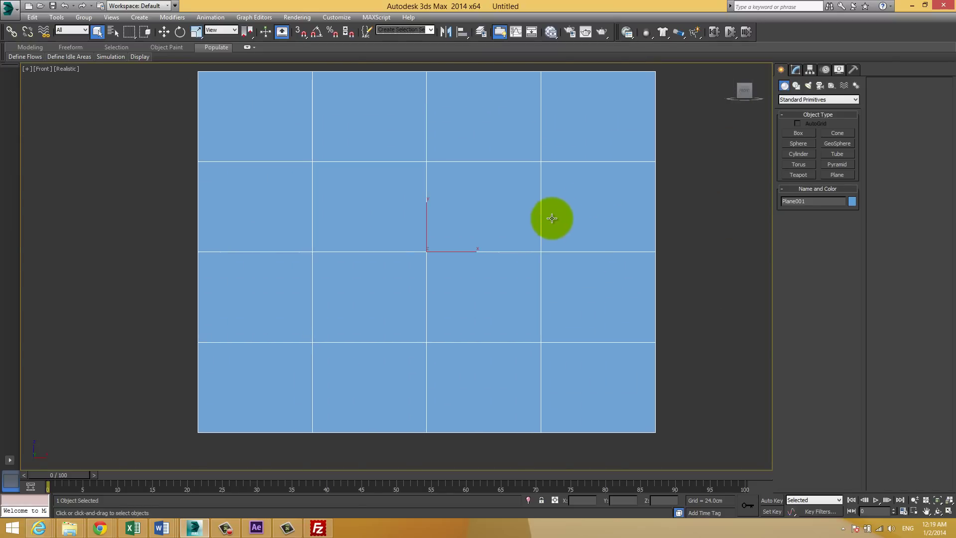
Move the plane onto a grid point and turn on grid snapping
key(w)
mouse_move(435, 235)
mouse_down()
mouse_move(405, 223)
mouse_move(448, 196)
mouse_move(421, 196)
mouse_up()
key(s)
key(s)
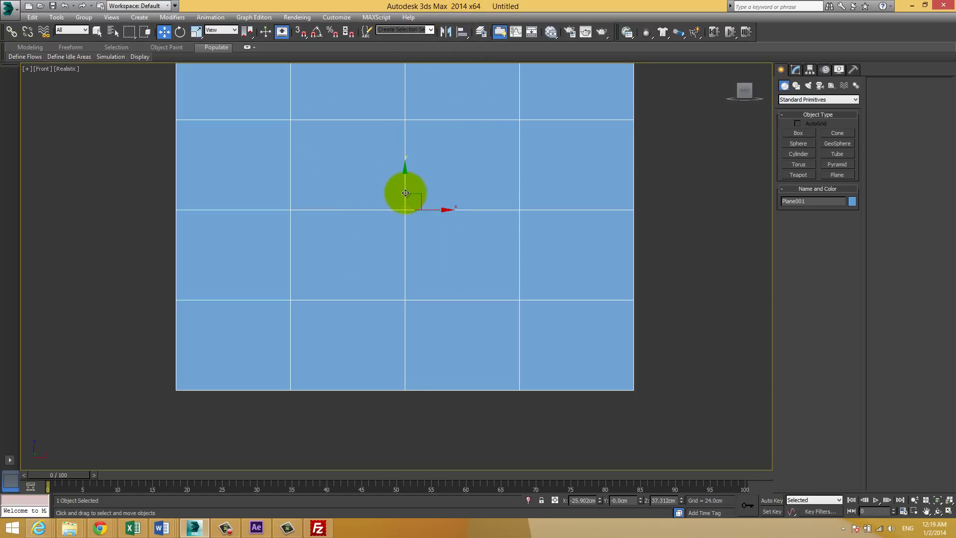
Reset the plane's X and Z positions to 0 to centre it at the origin
drag(419, 195, 427, 198)
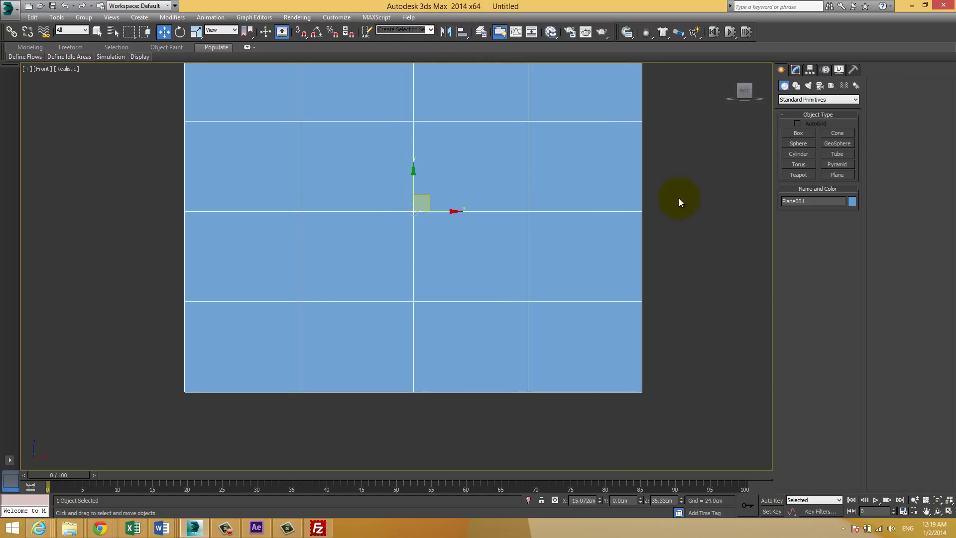
drag(693, 182, 557, 237)
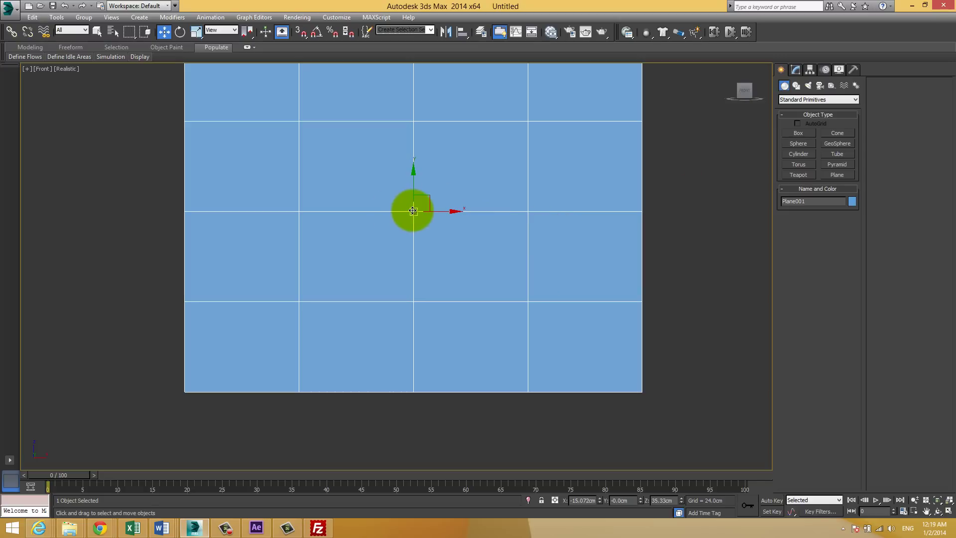
drag(435, 191, 460, 252)
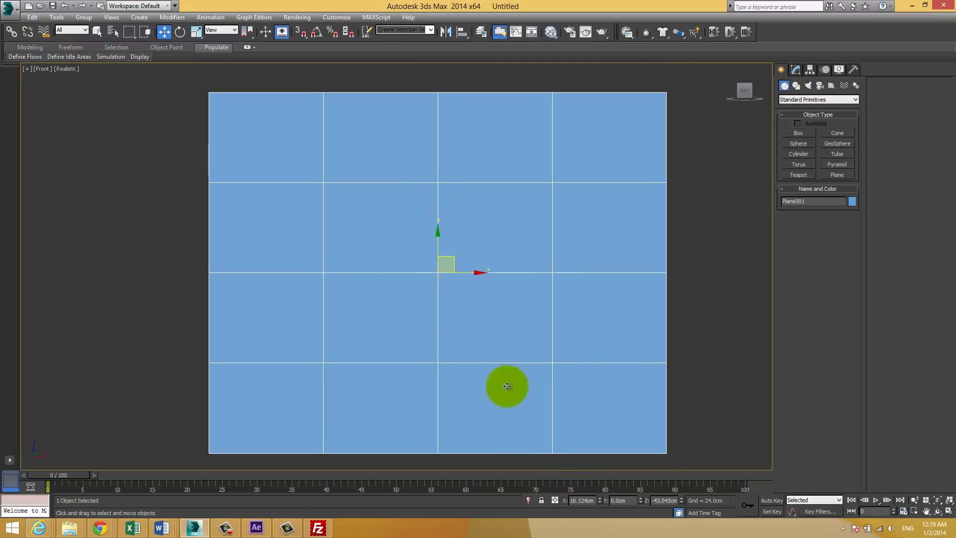
double_click(595, 501)
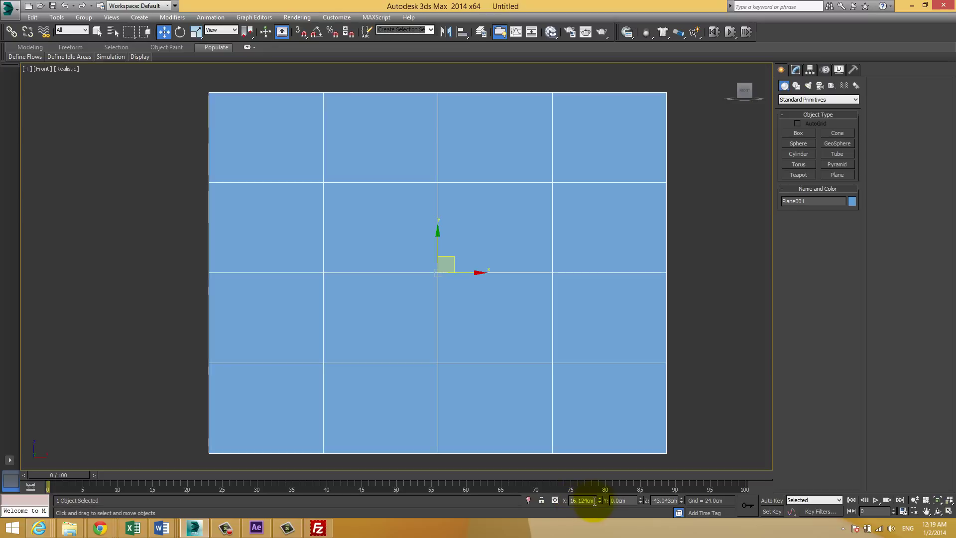
right_click(600, 501)
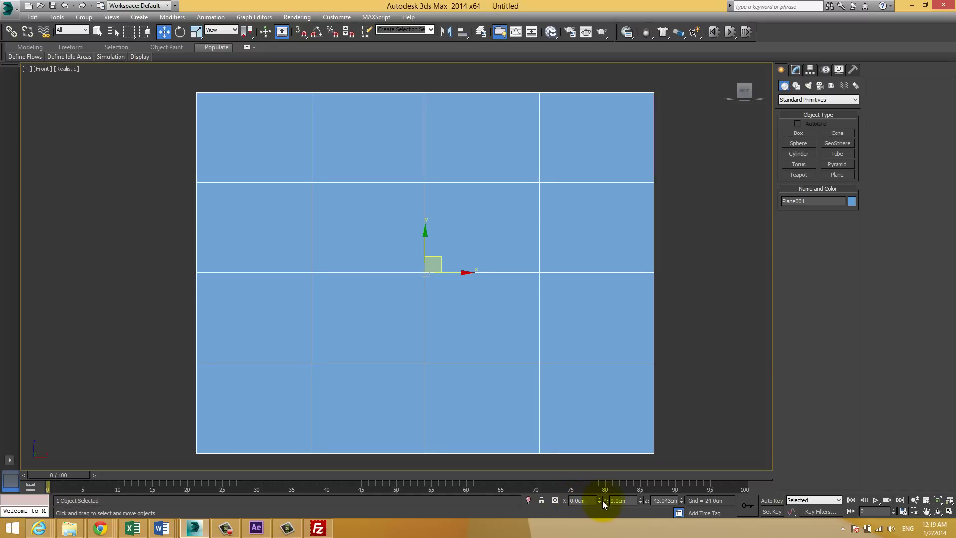
right_click(681, 501)
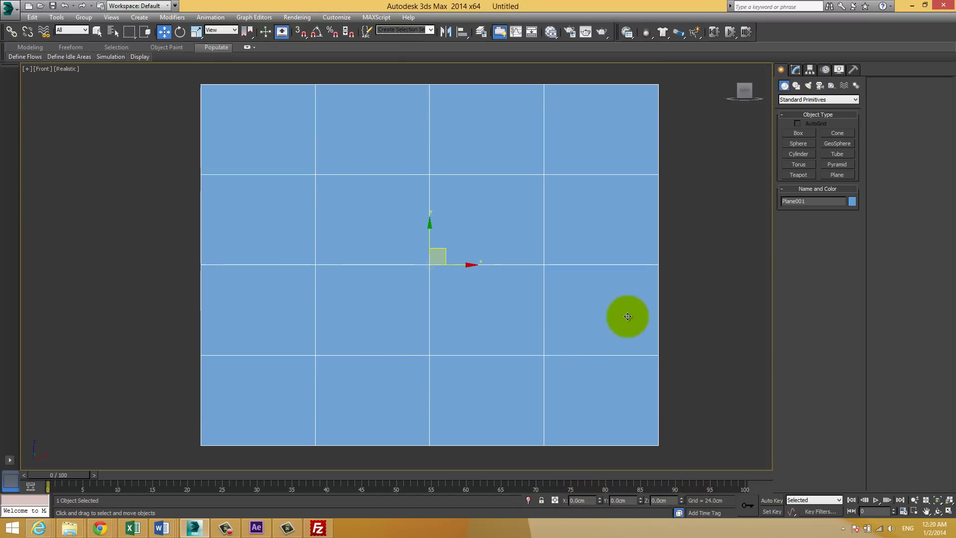
Enlarge the plane's length and width and set both segment counts to 1
click(796, 70)
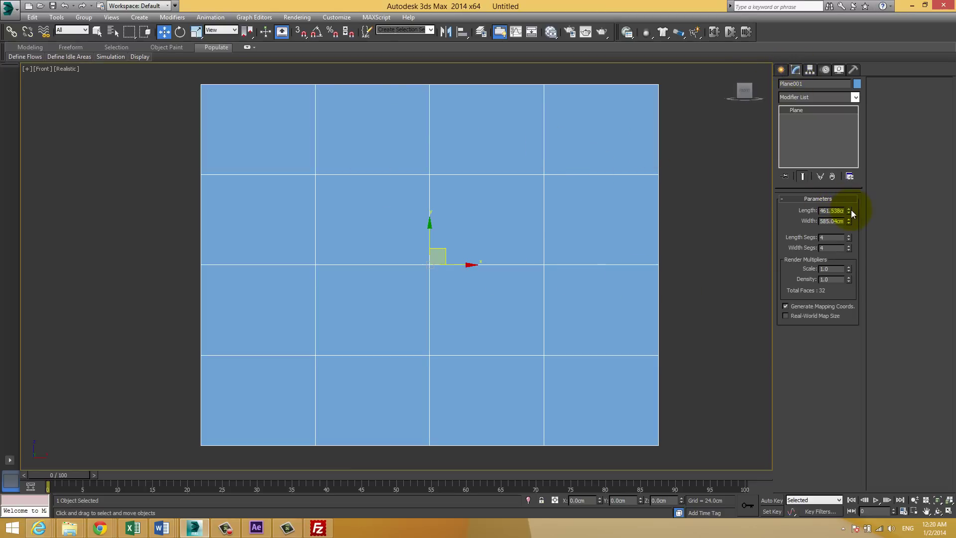
drag(849, 212, 850, 208)
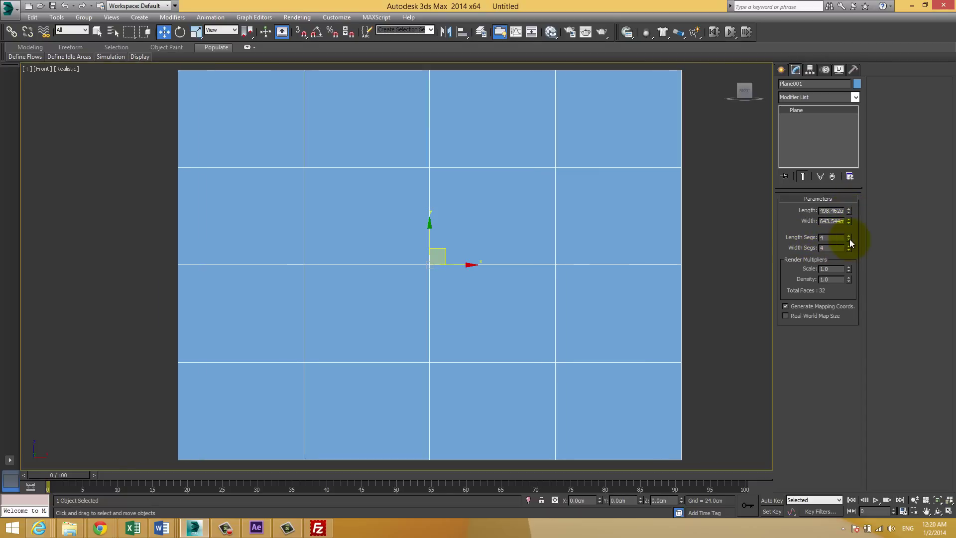
right_click(849, 240)
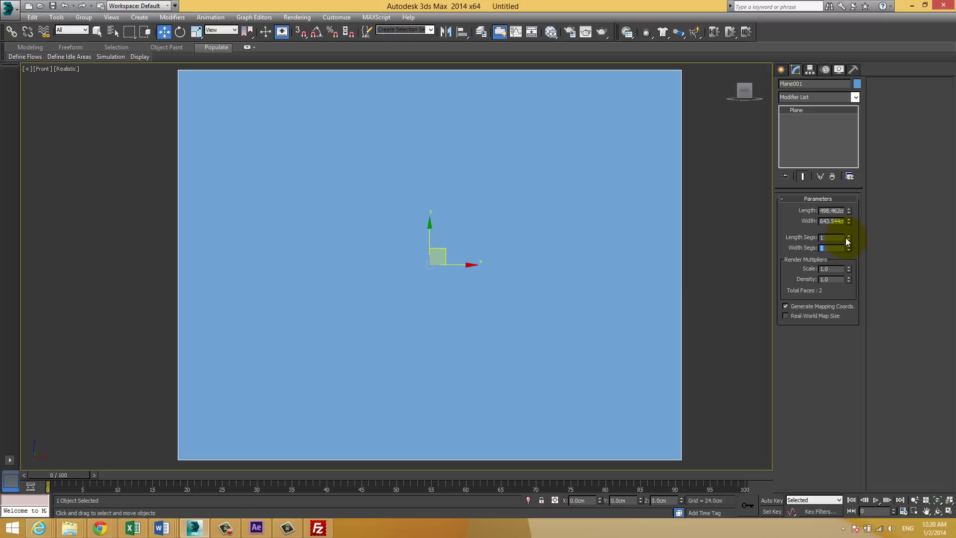
middle_drag(510, 191, 556, 199)
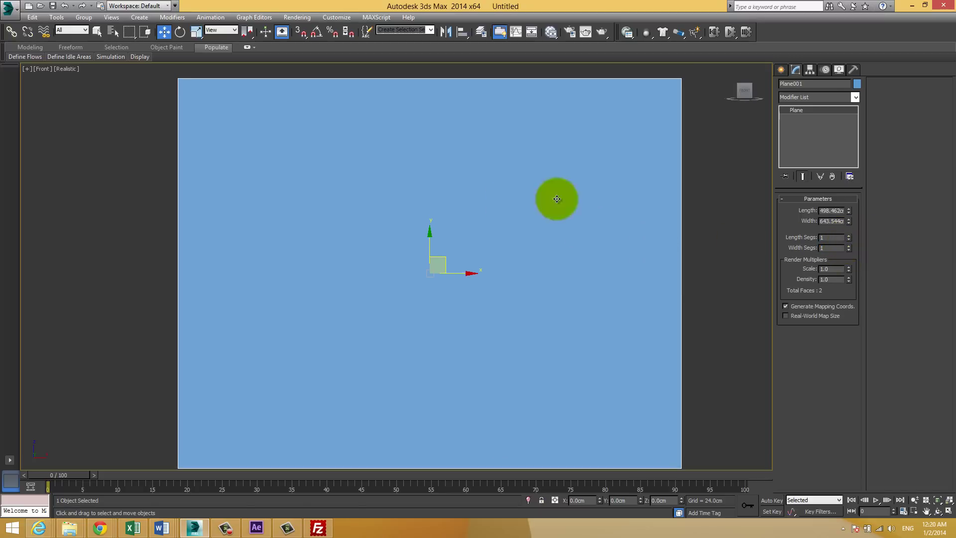
mouse_move(527, 229)
middle_down()
mouse_move(572, 142)
mouse_move(448, 219)
mouse_move(455, 244)
middle_up()
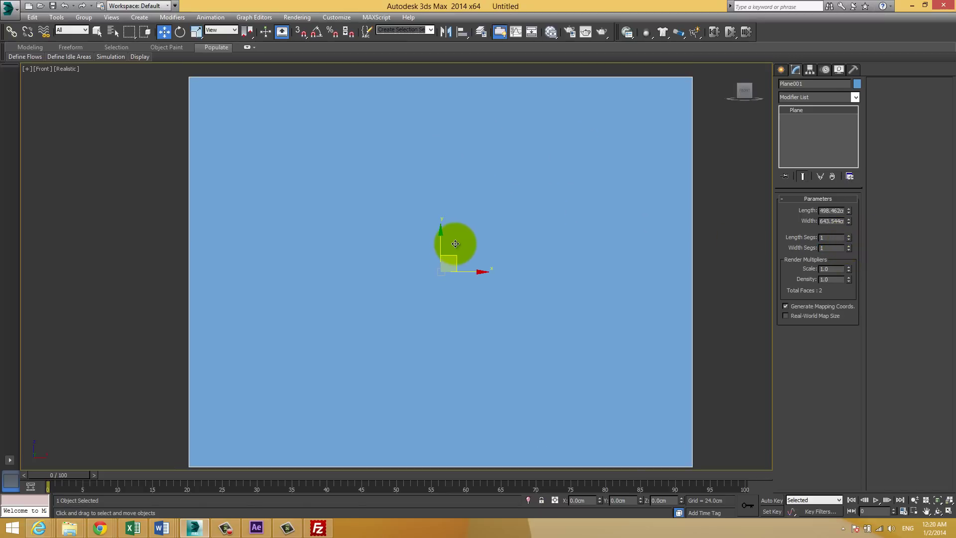
scroll(455, 243, down, 3)
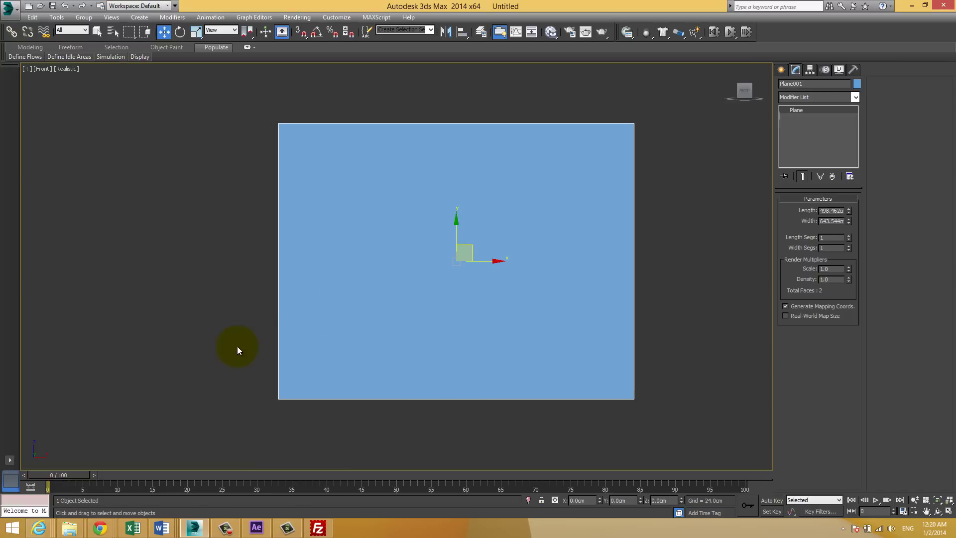
mouse_move(69, 528)
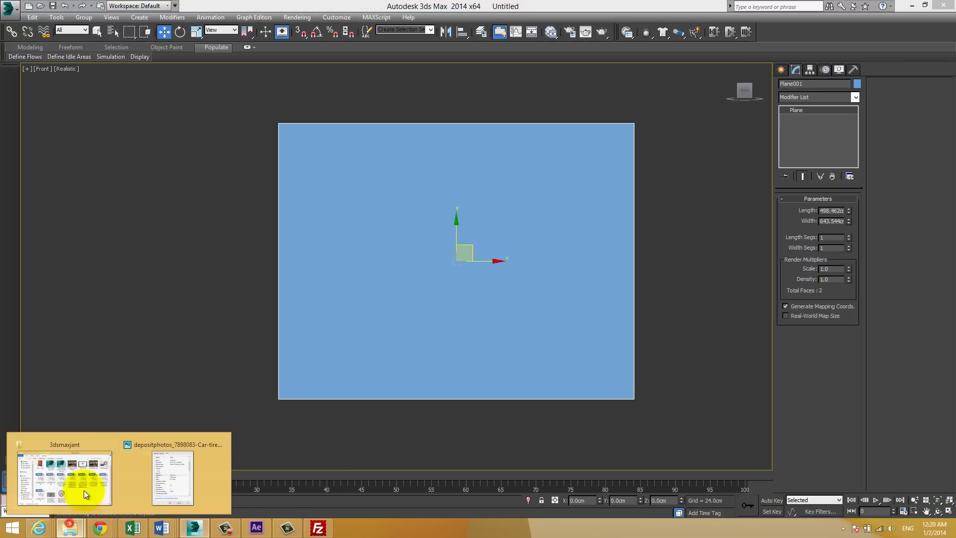
Read the wheel JPG's 1200 x 1146 pixel dimensions in its file Properties, then return to 3ds Max
click(69, 474)
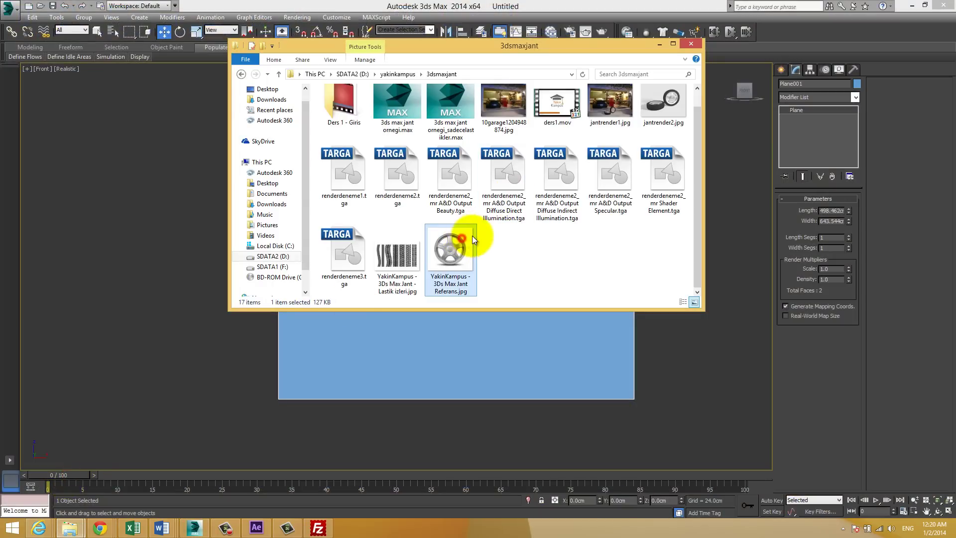
right_click(462, 239)
click(438, 248)
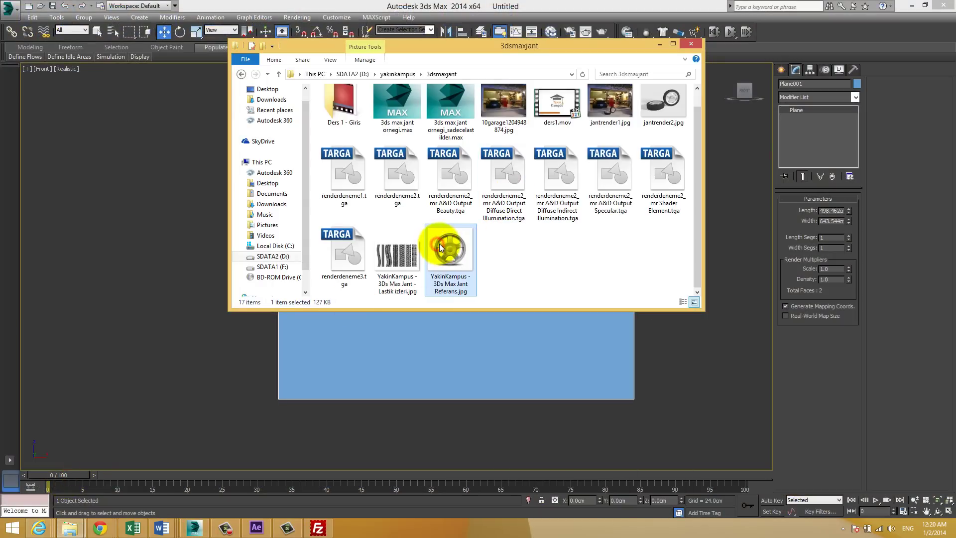
mouse_move(450, 250)
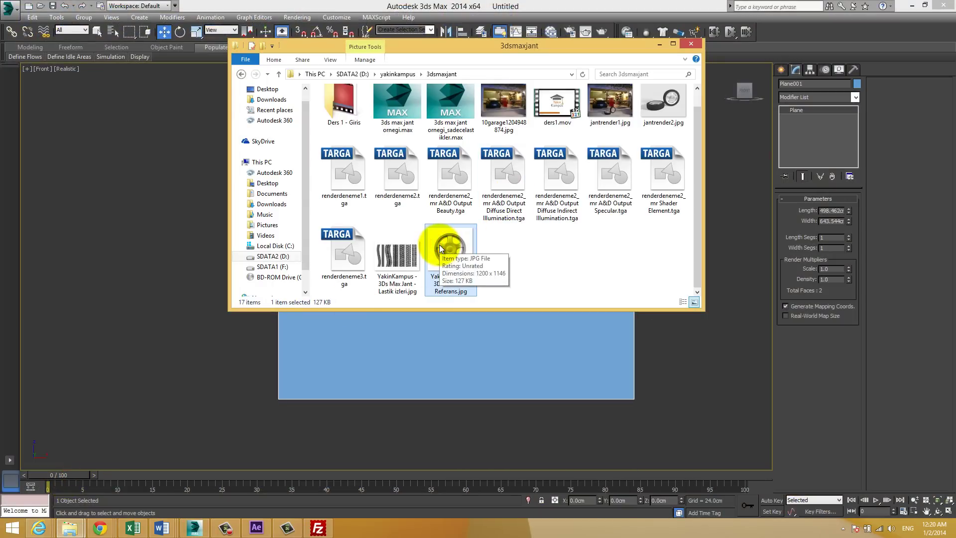
right_click(460, 247)
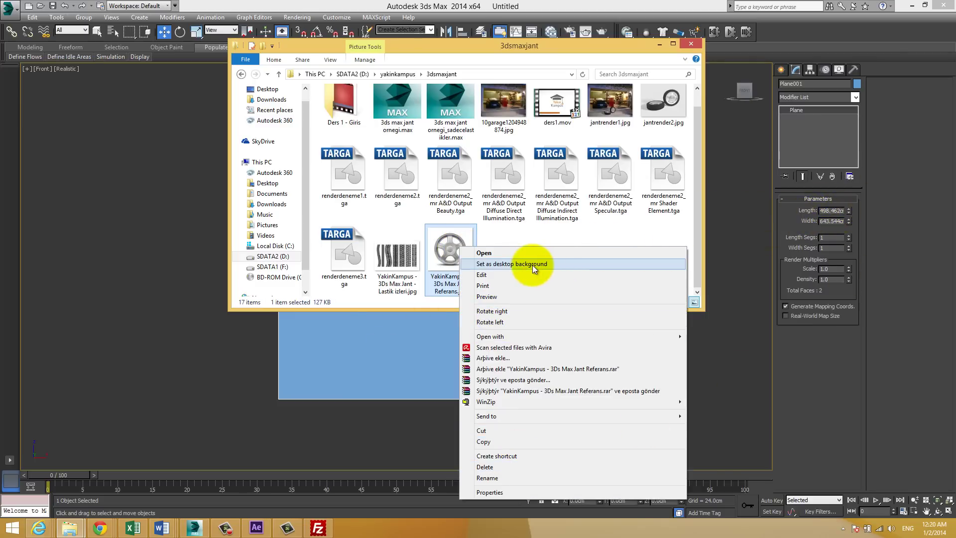
click(473, 492)
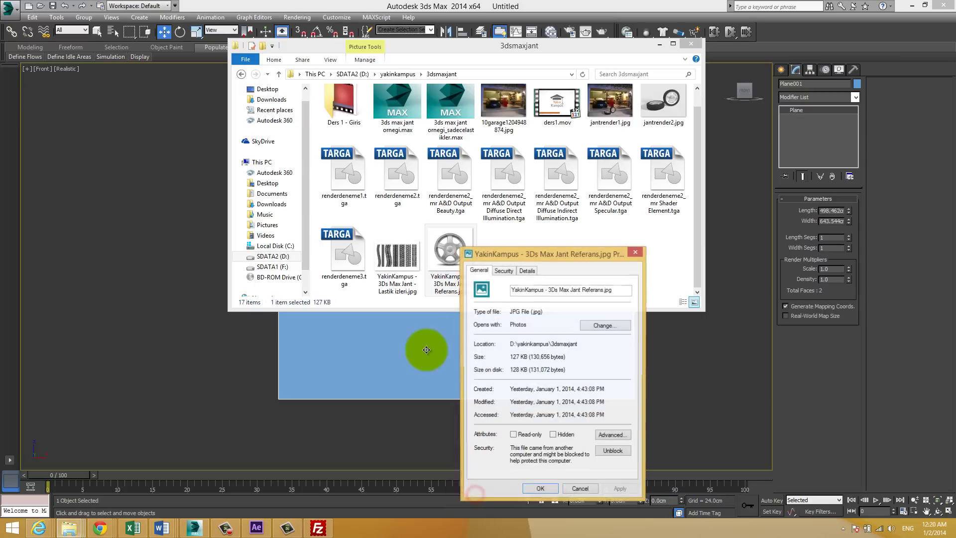
drag(566, 254, 259, 205)
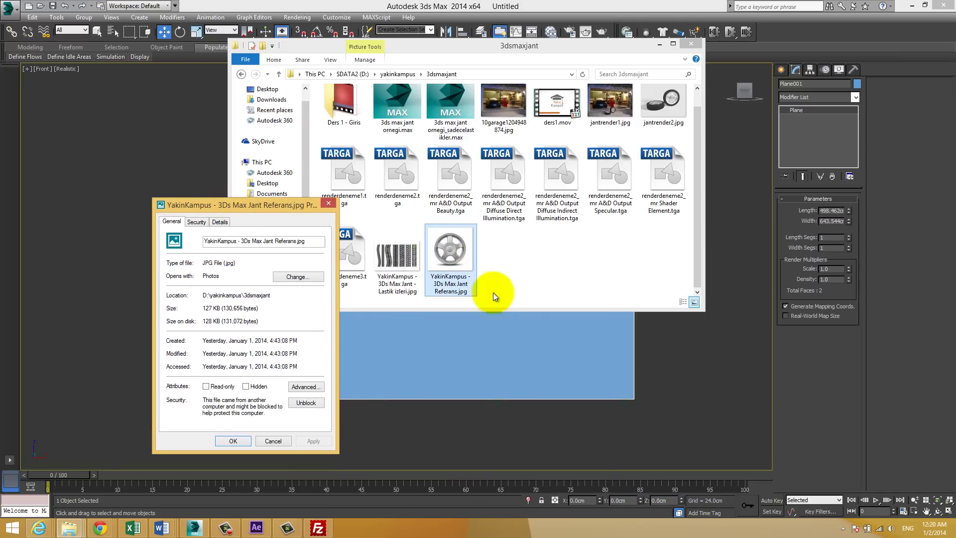
click(221, 225)
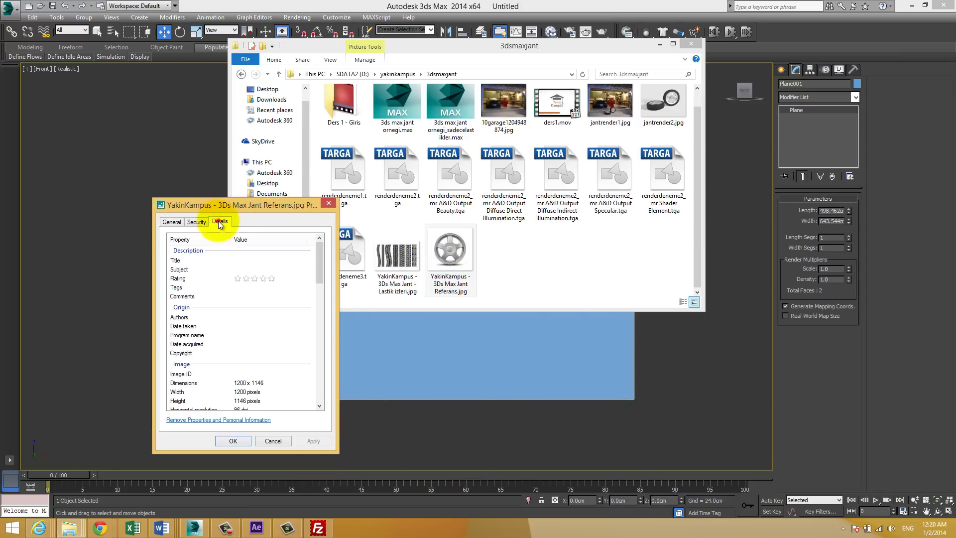
click(235, 382)
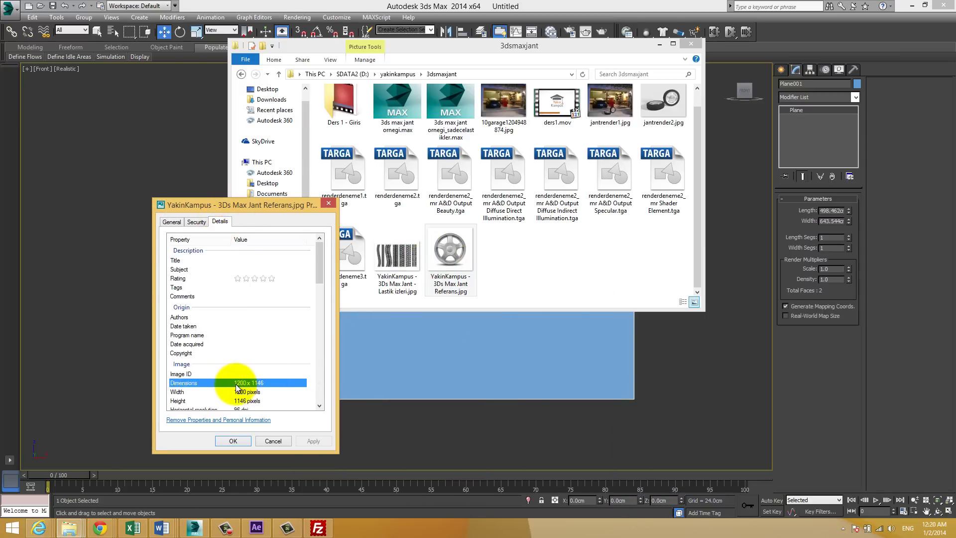
click(274, 441)
click(531, 339)
text(1164)
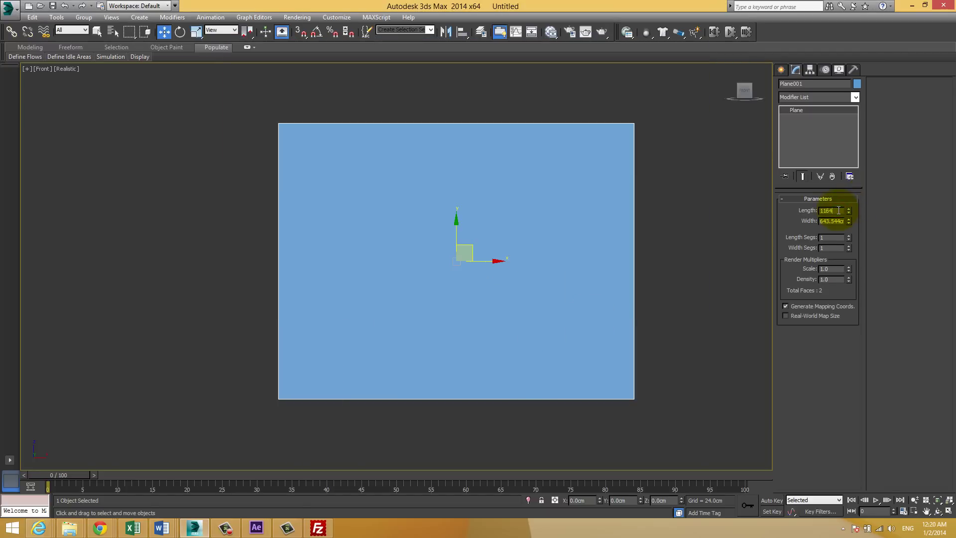
Set the plane's Length to 1164 cm and Width to 1200 cm, then frame it
key(Tab)
text(0)
key(Return)
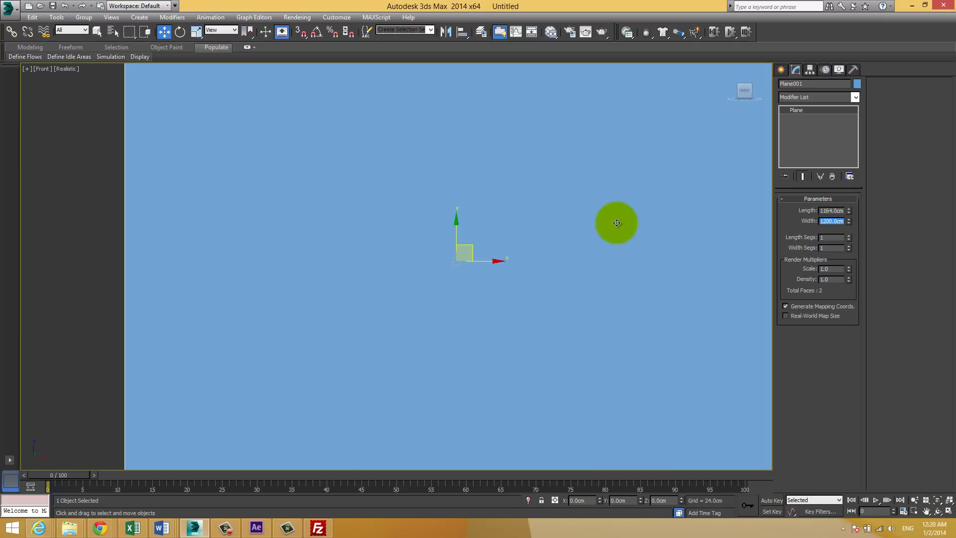
scroll(458, 254, down, 4)
middle_drag(601, 250, 611, 246)
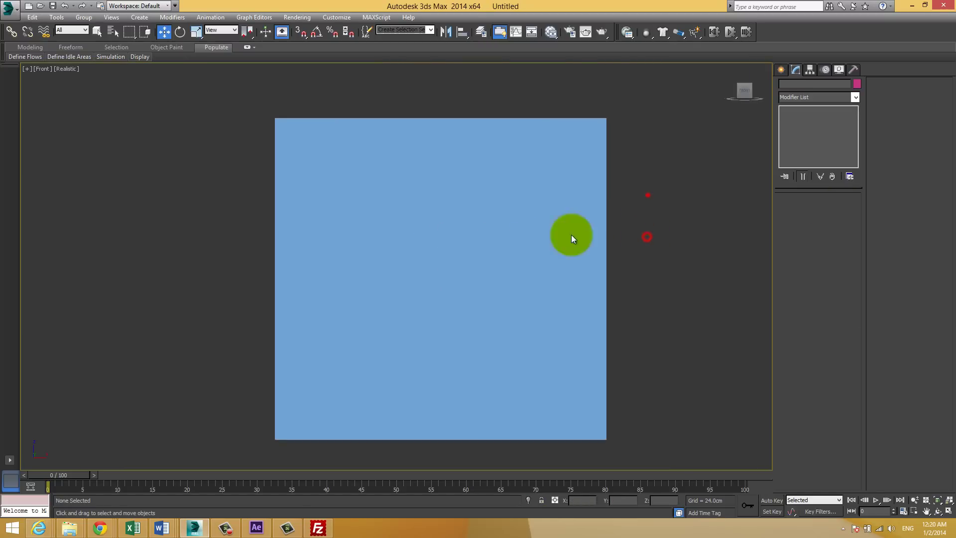
click(672, 234)
click(570, 237)
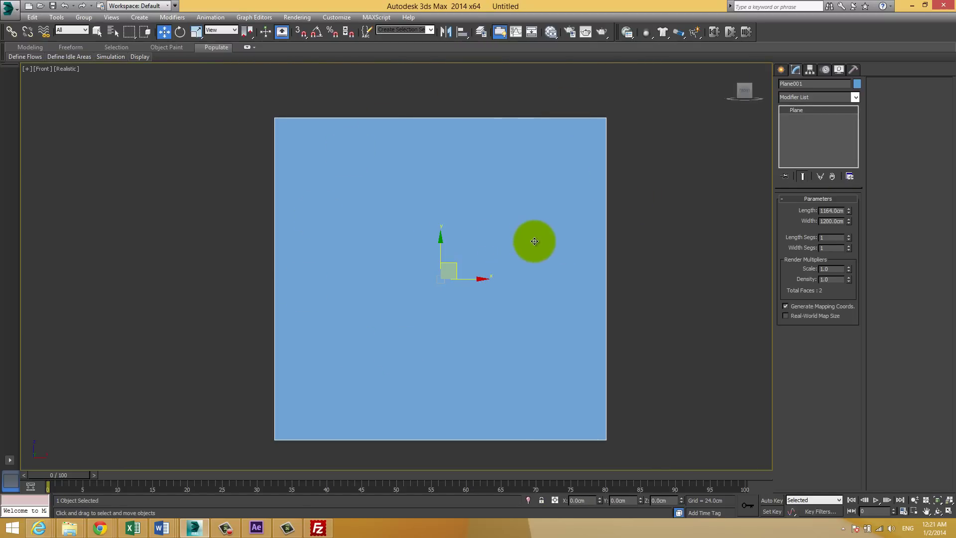
Add a new Standard material, Material #25, in the Slate Material Editor
key(m)
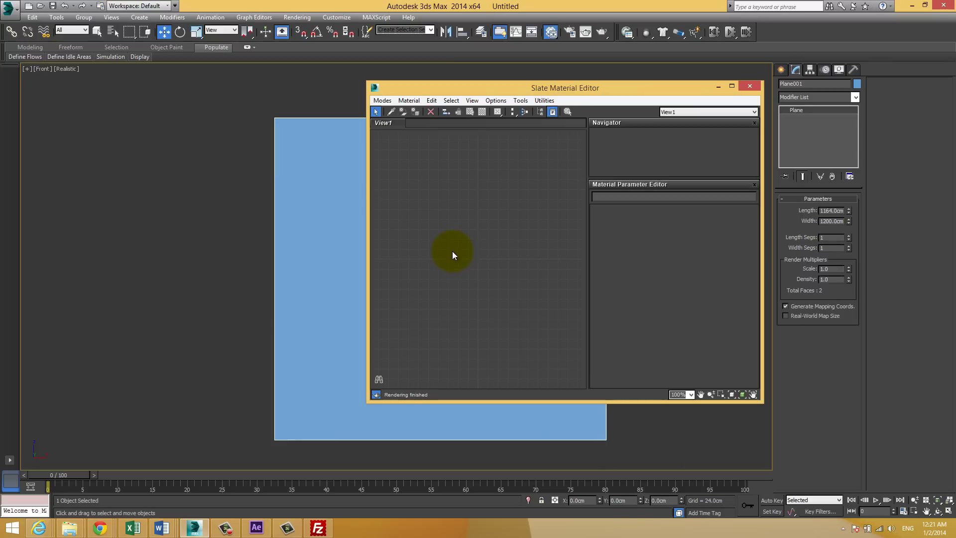
drag(547, 88, 718, 68)
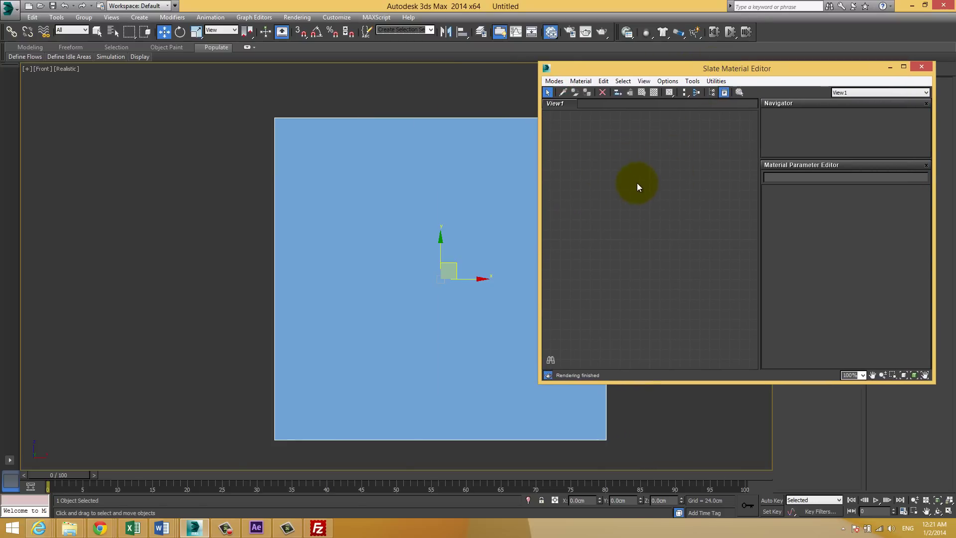
right_click(637, 160)
click(679, 165)
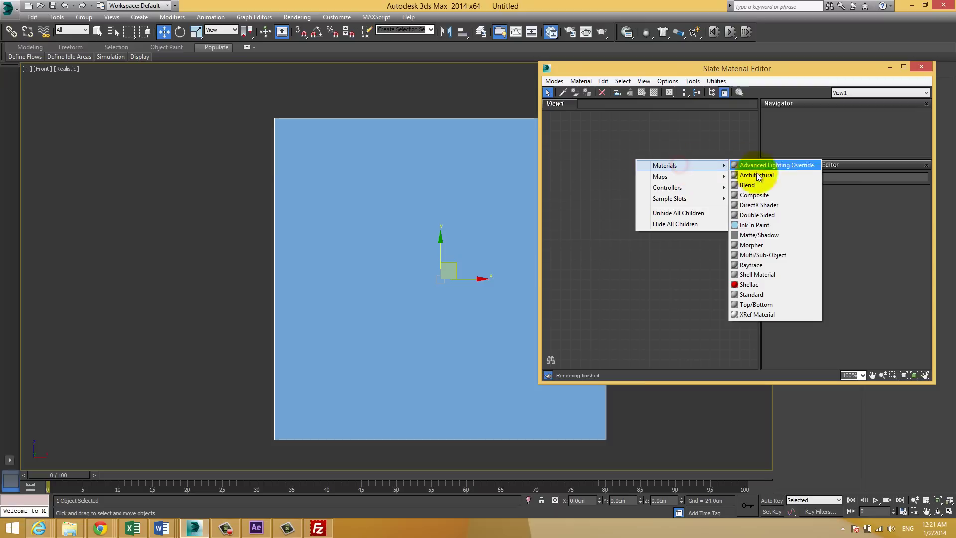
click(762, 294)
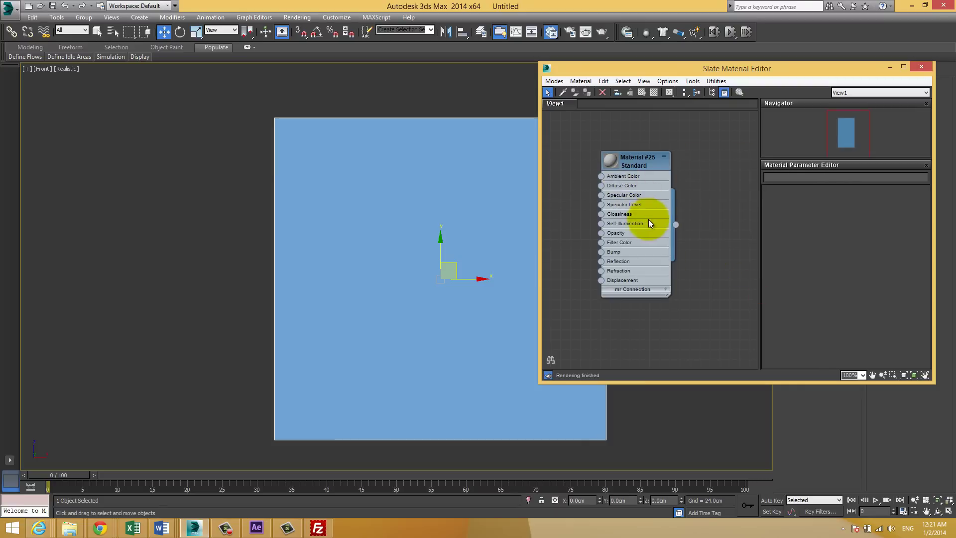
drag(649, 223, 660, 233)
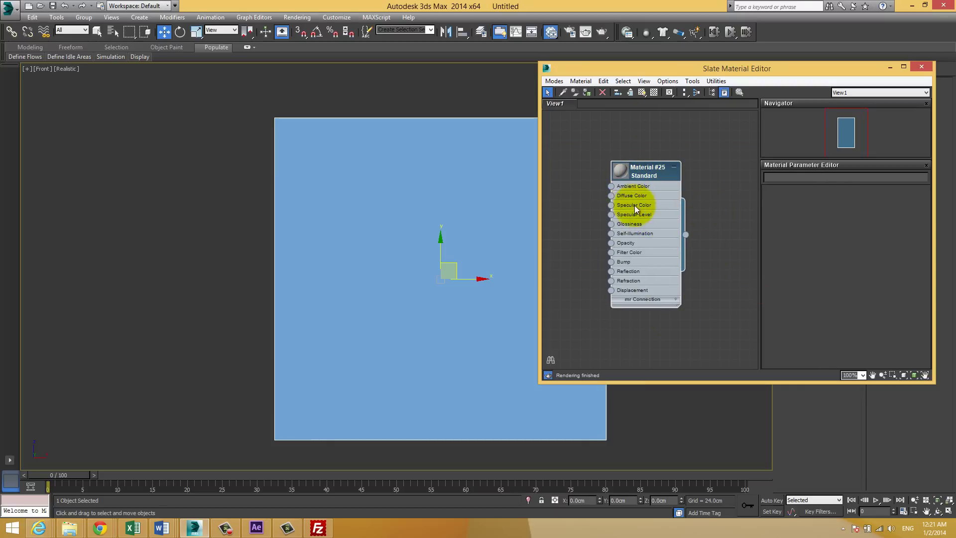
Assign Material #25 to the plane and show it shaded in the viewport
click(450, 196)
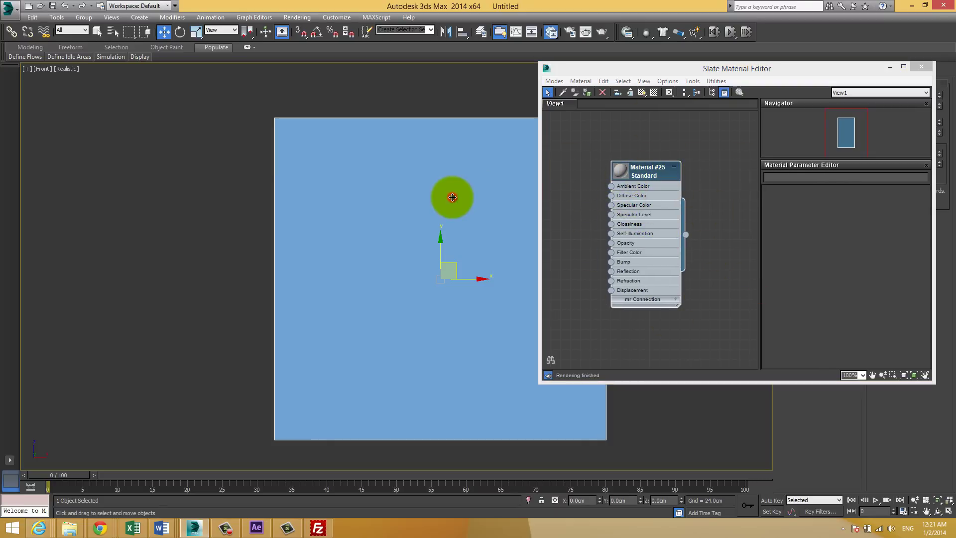
click(587, 94)
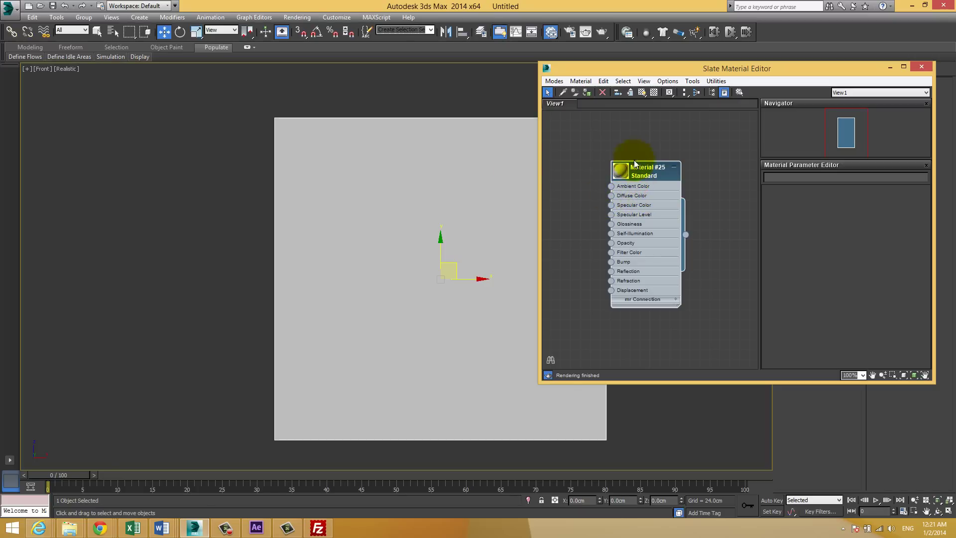
click(642, 92)
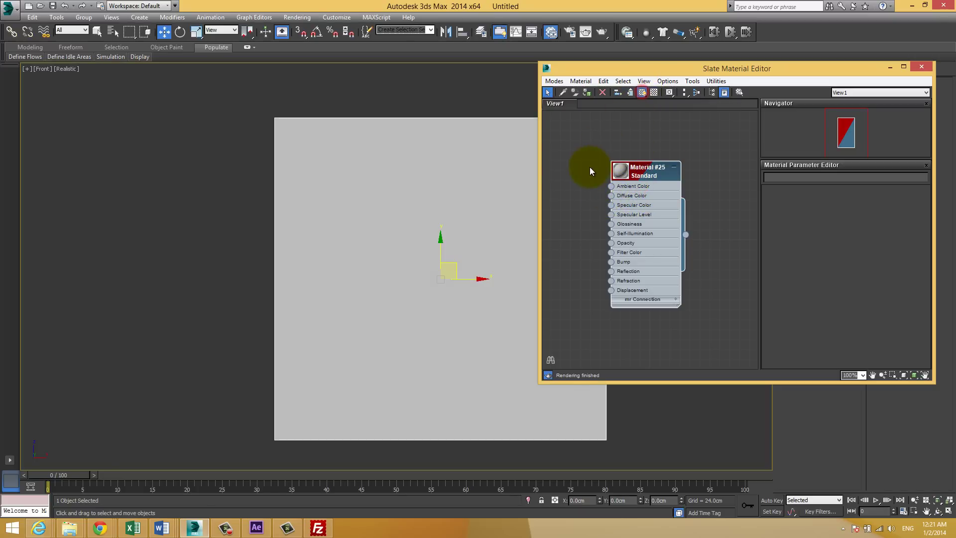
drag(617, 172, 633, 170)
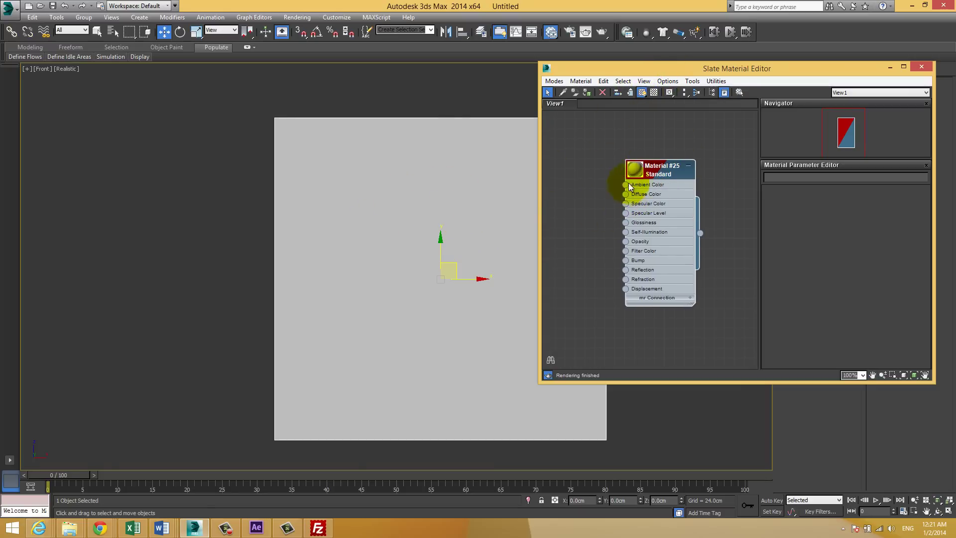
click(642, 92)
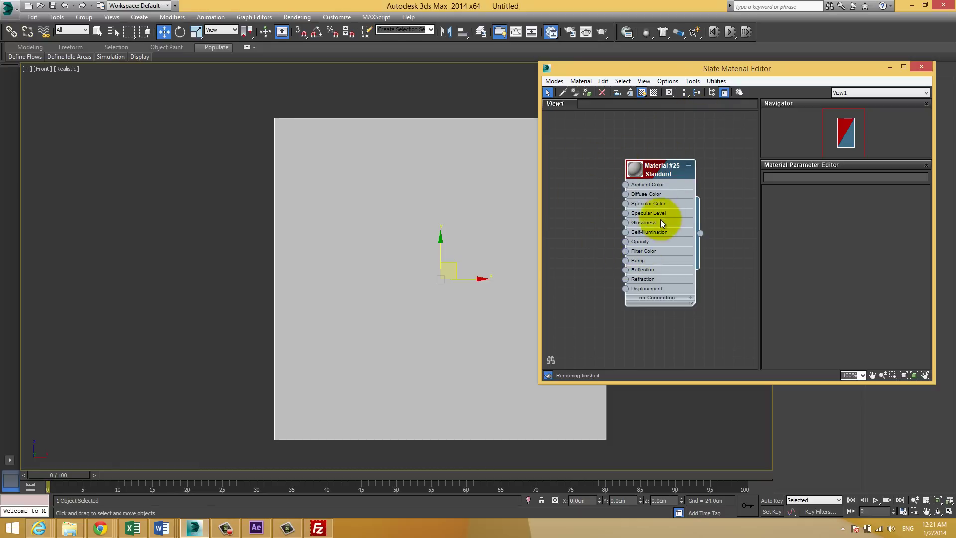
Load the wheel reference JPG as a Bitmap into Material #25's Diffuse Color
click(626, 194)
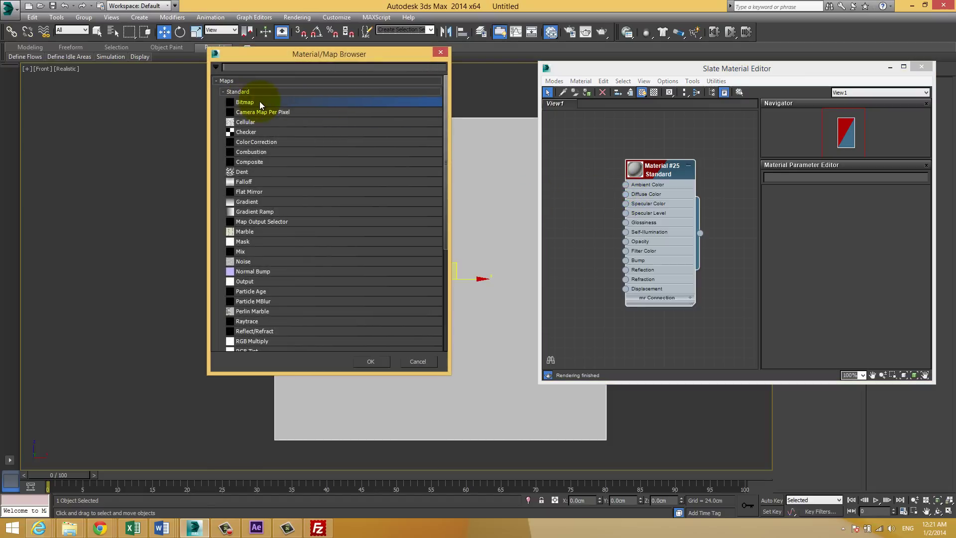
double_click(262, 105)
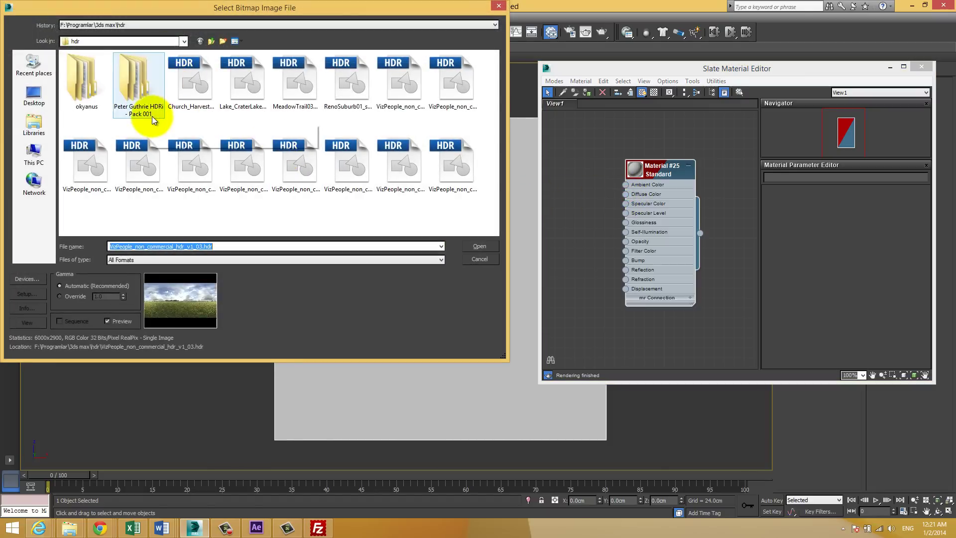
click(157, 24)
click(140, 39)
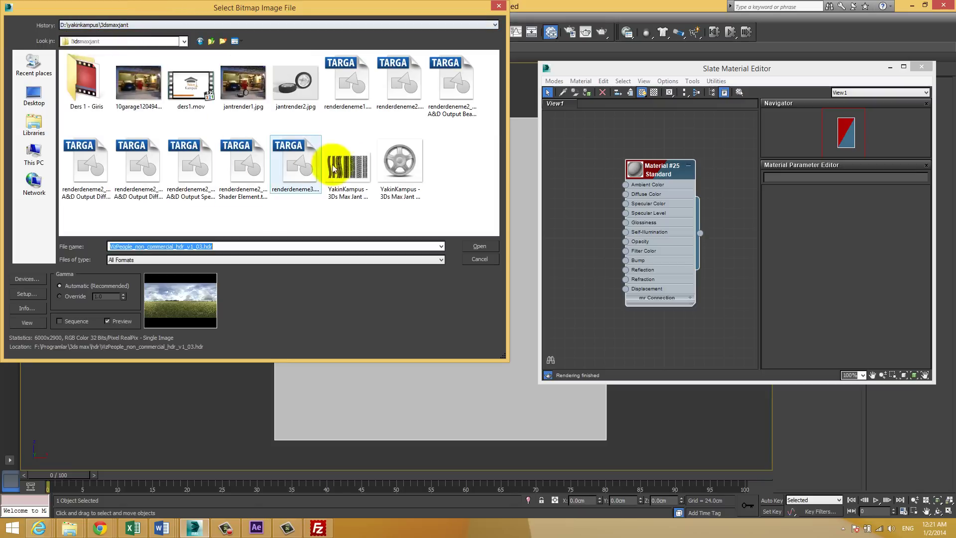
click(399, 164)
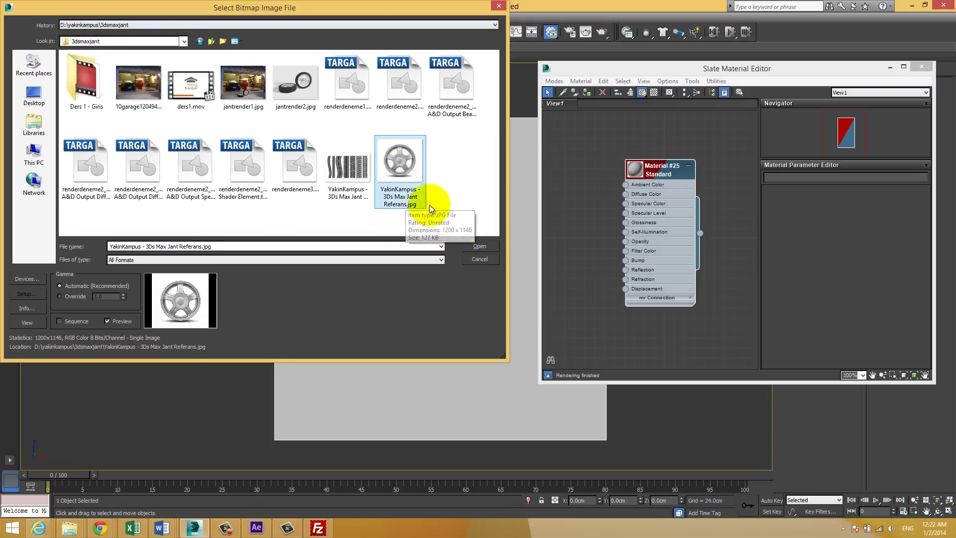
click(487, 246)
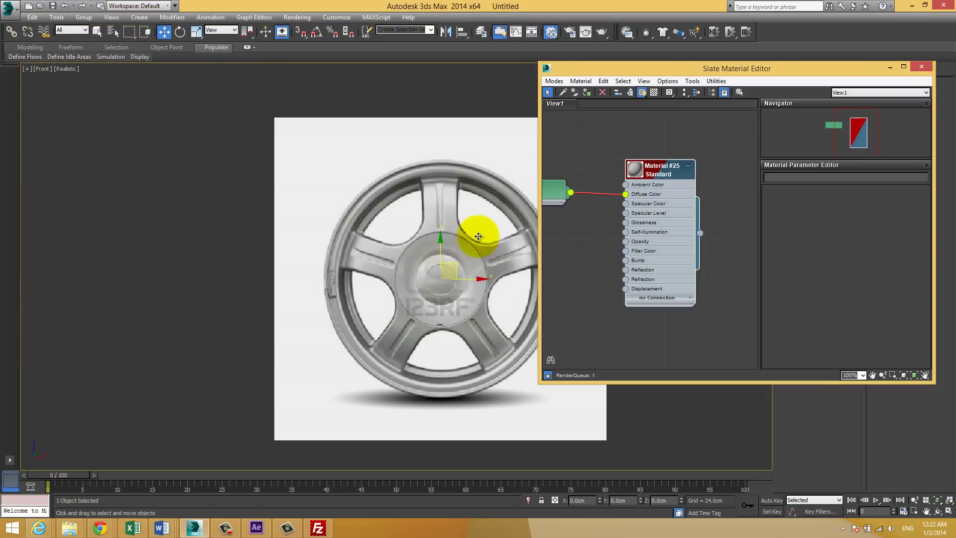
middle_drag(405, 225, 329, 218)
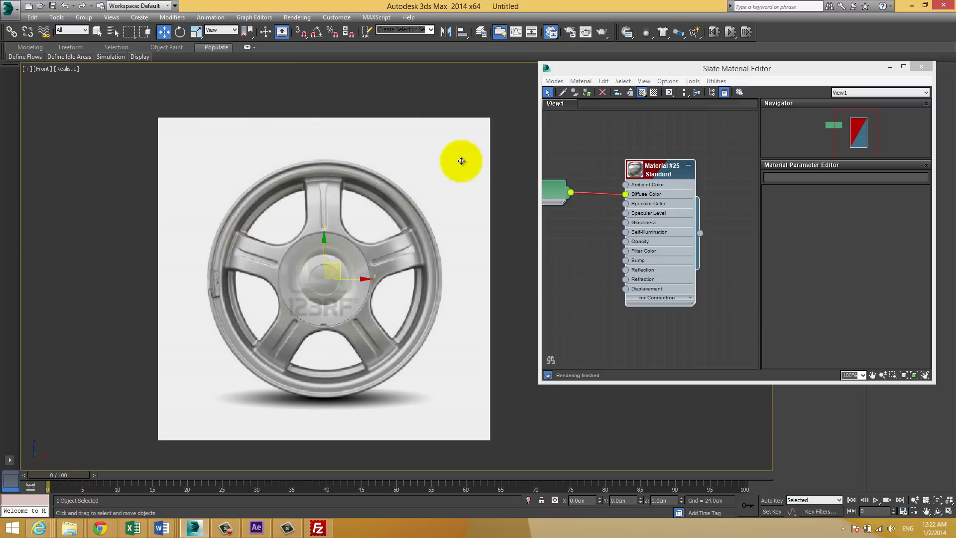
double_click(546, 69)
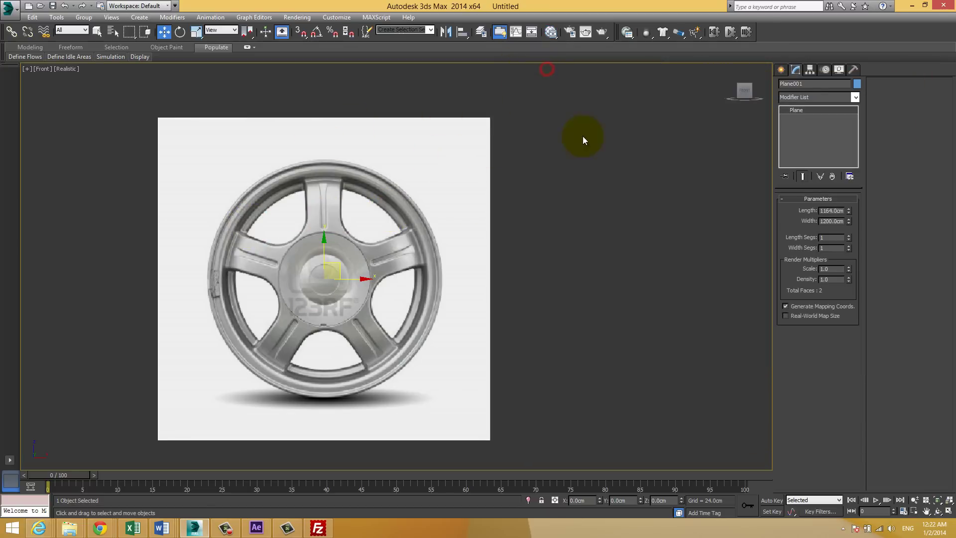
Create Layer001 and add the wheel reference plane to it
click(585, 170)
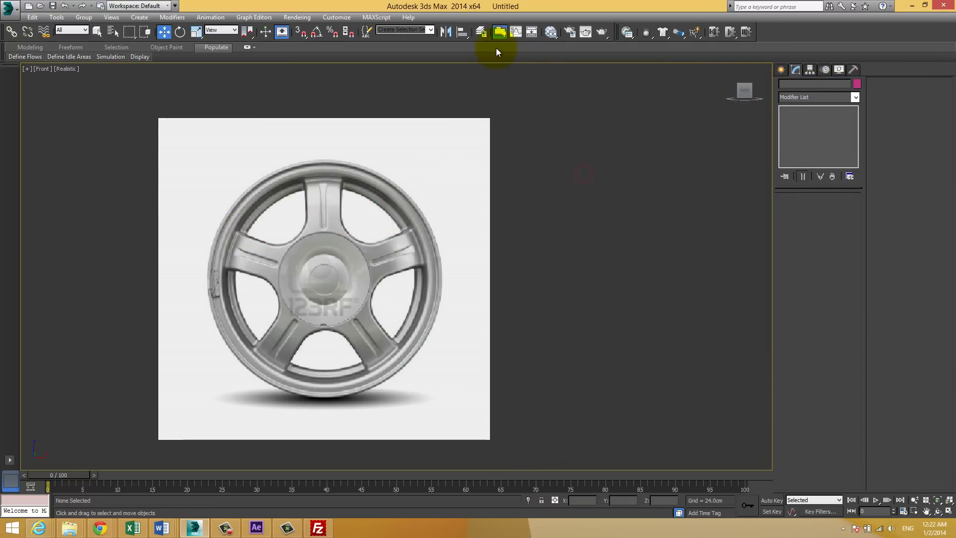
click(484, 34)
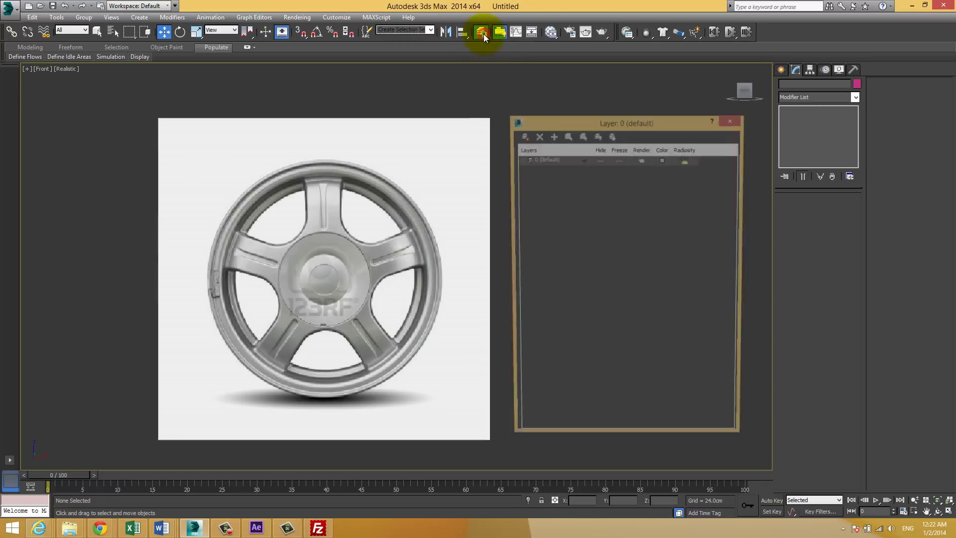
click(521, 133)
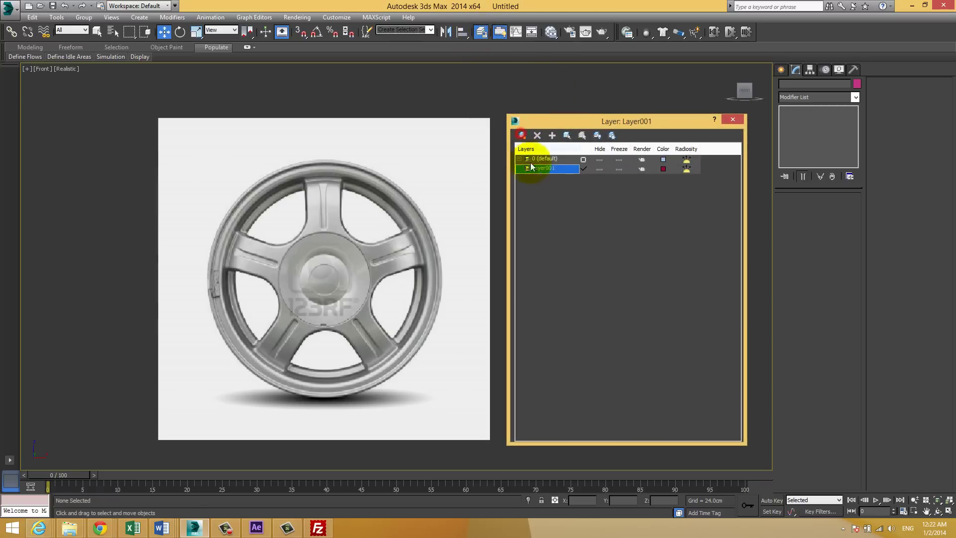
click(432, 138)
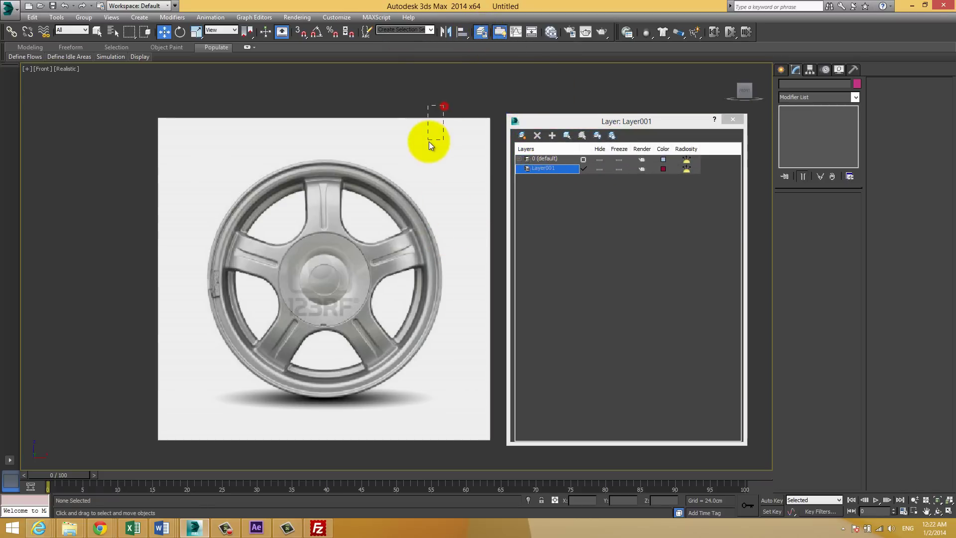
right_click(548, 169)
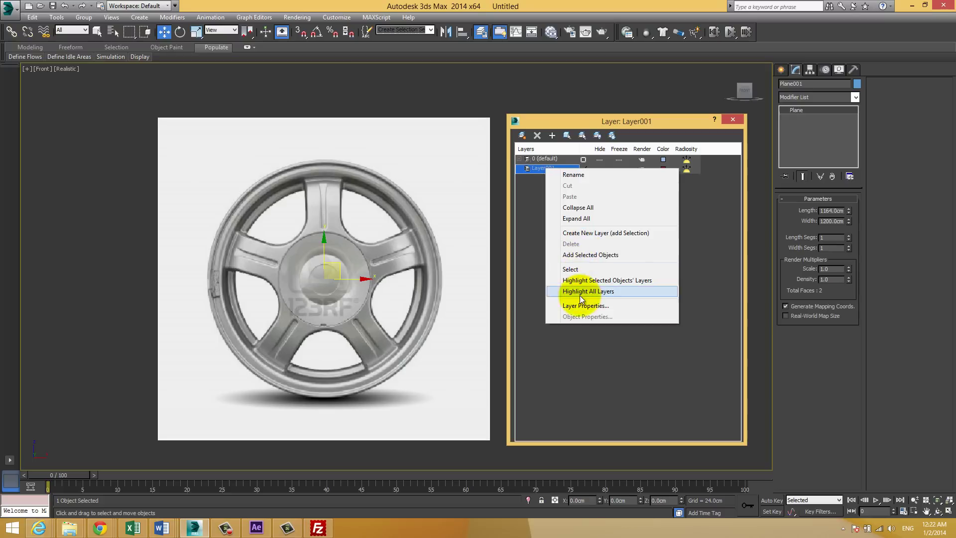
click(585, 254)
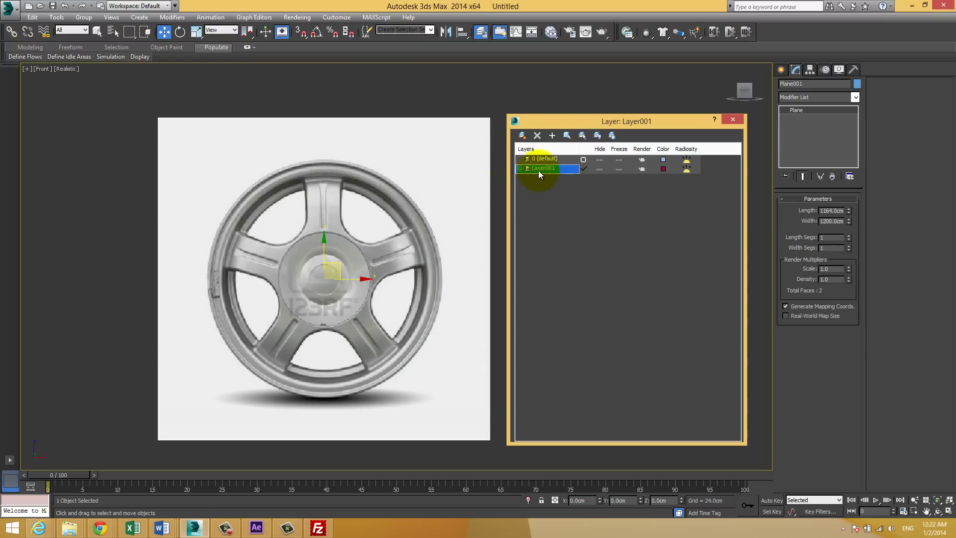
Test hiding and freezing Layer001, then unfreeze it and reselect the plane
click(596, 169)
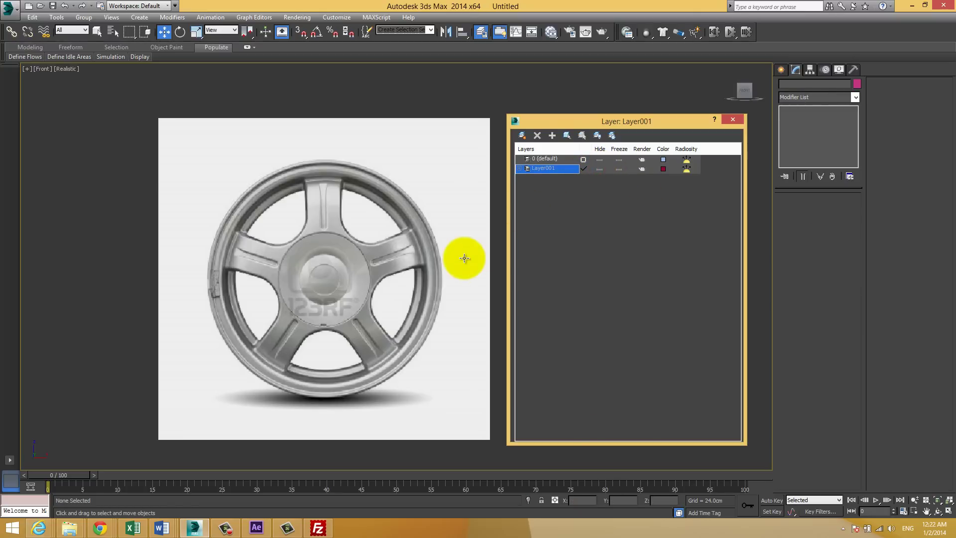
click(387, 99)
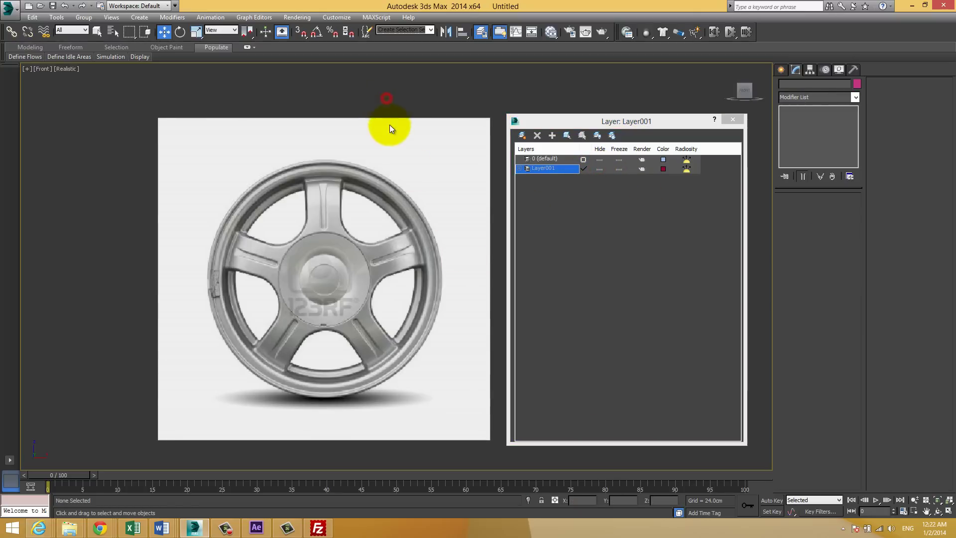
drag(409, 97, 377, 101)
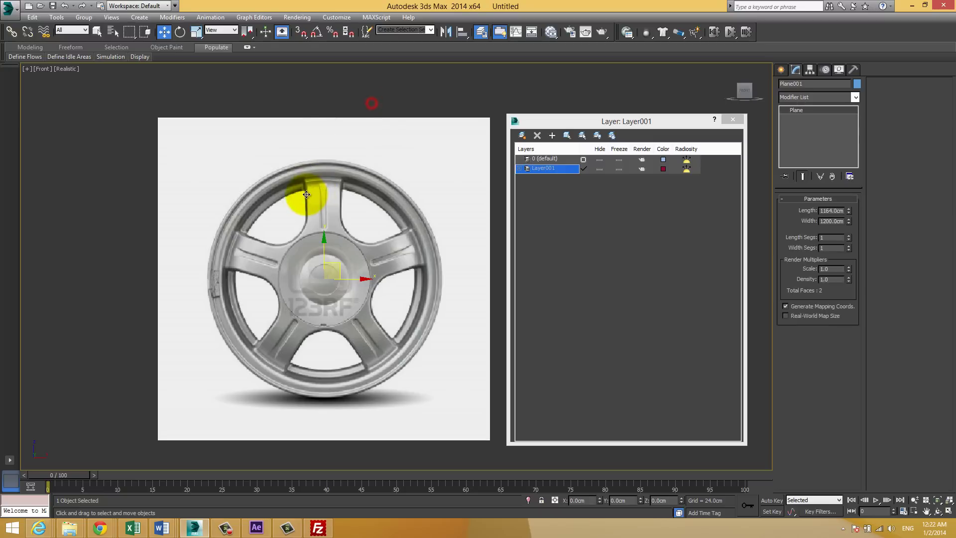
click(620, 170)
mouse_move(380, 98)
mouse_down()
mouse_move(282, 196)
mouse_move(265, 189)
mouse_up()
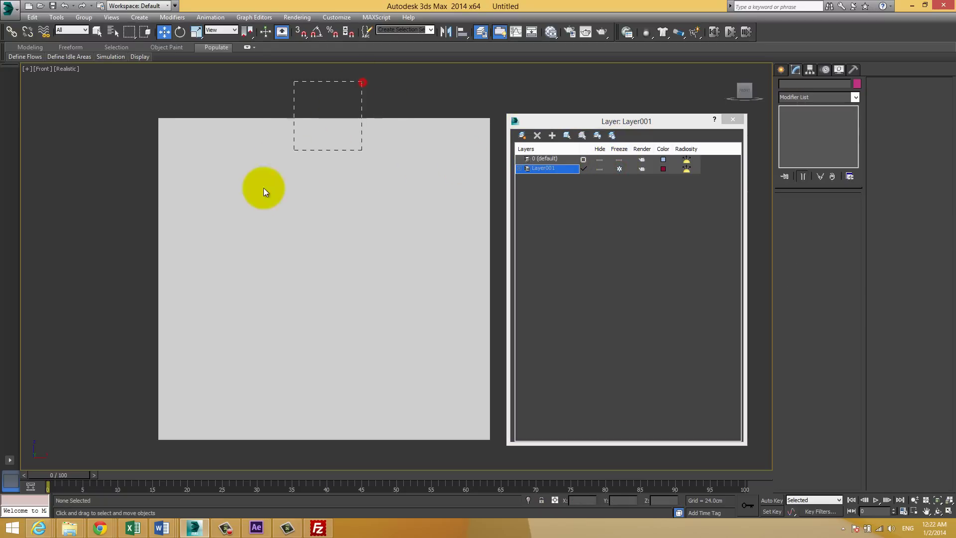
click(618, 169)
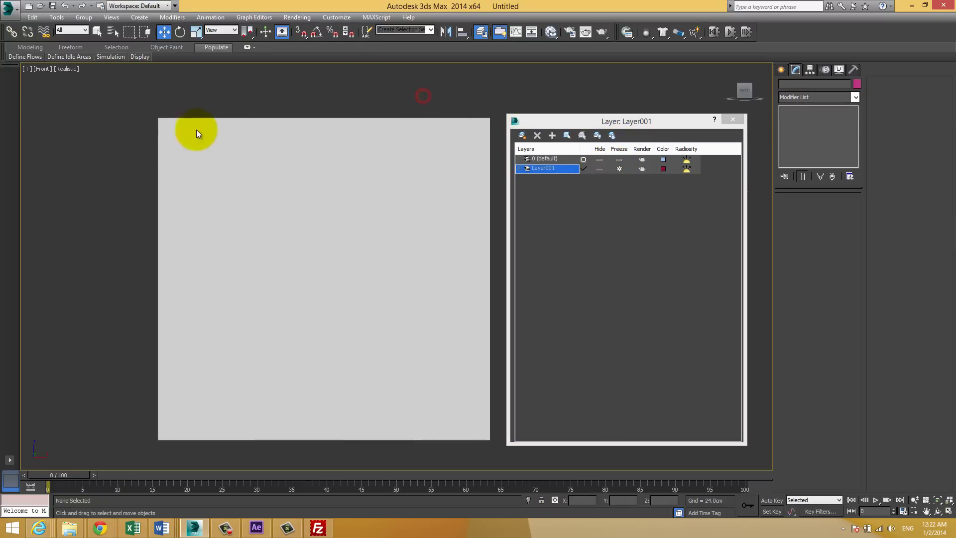
click(619, 169)
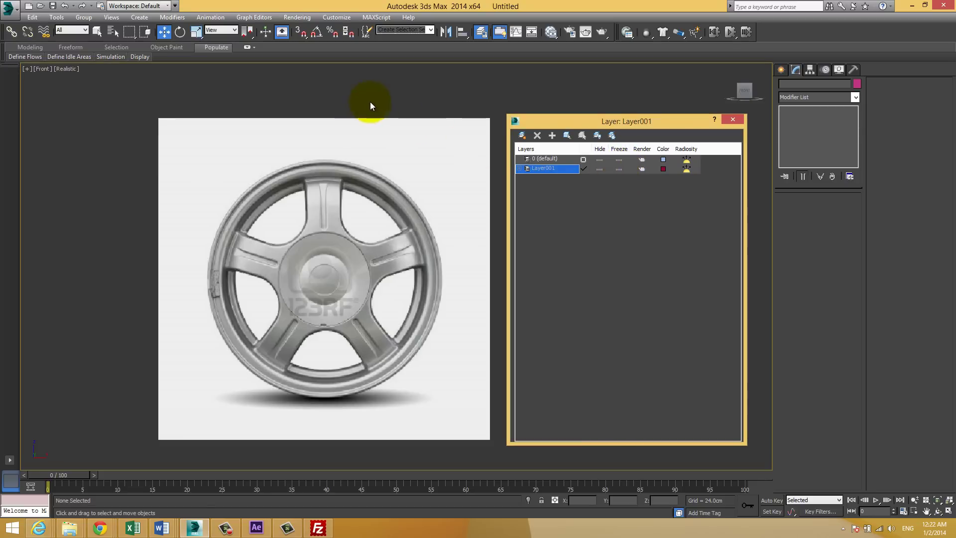
click(335, 141)
Turn off Show Frozen in Gray in the plane's Object Properties
right_click(359, 111)
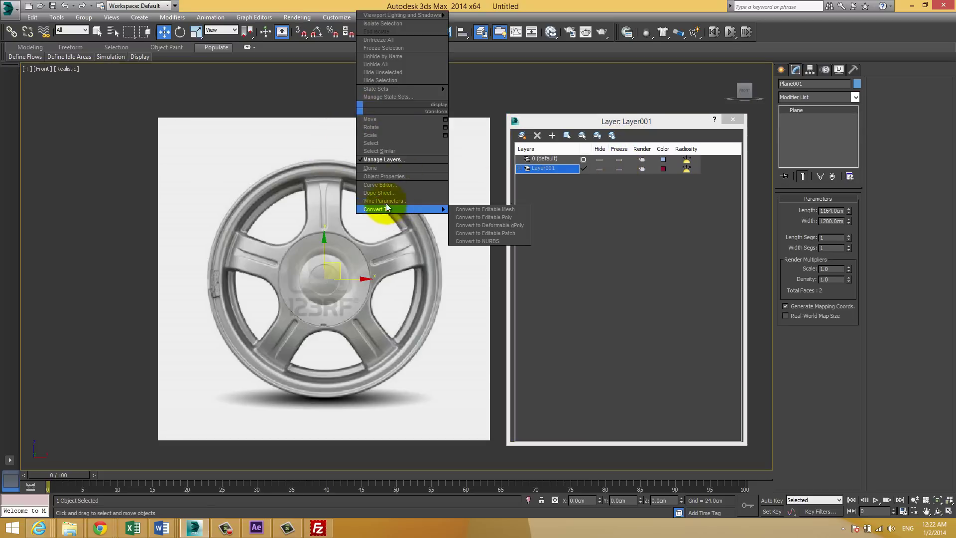
click(392, 176)
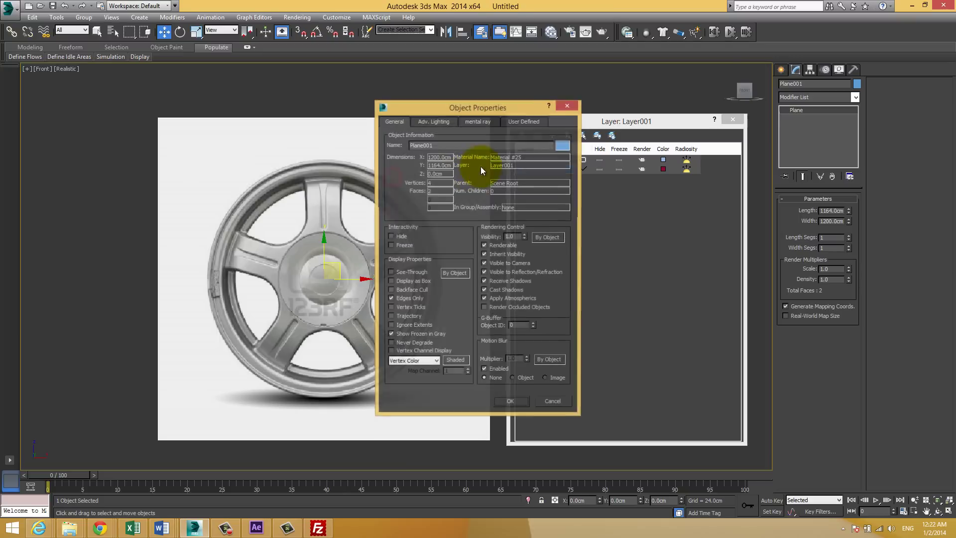
drag(489, 108, 672, 61)
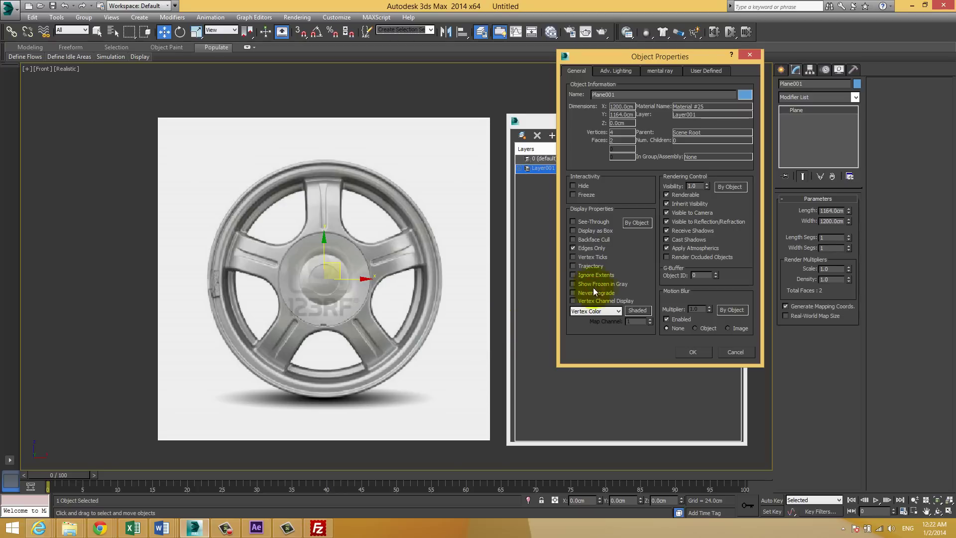
click(692, 352)
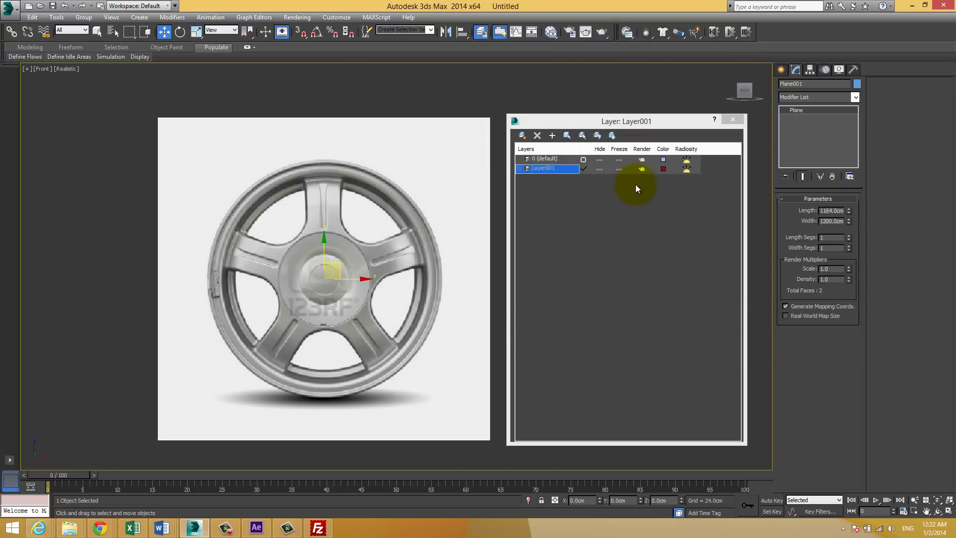
Freeze Layer001 and confirm the wheel plane can no longer be selected
click(620, 170)
click(301, 219)
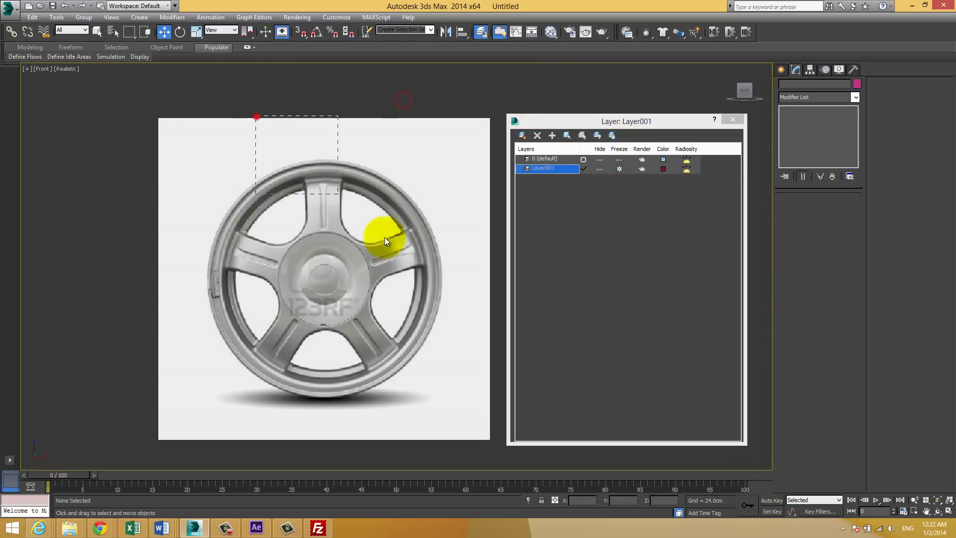
click(401, 456)
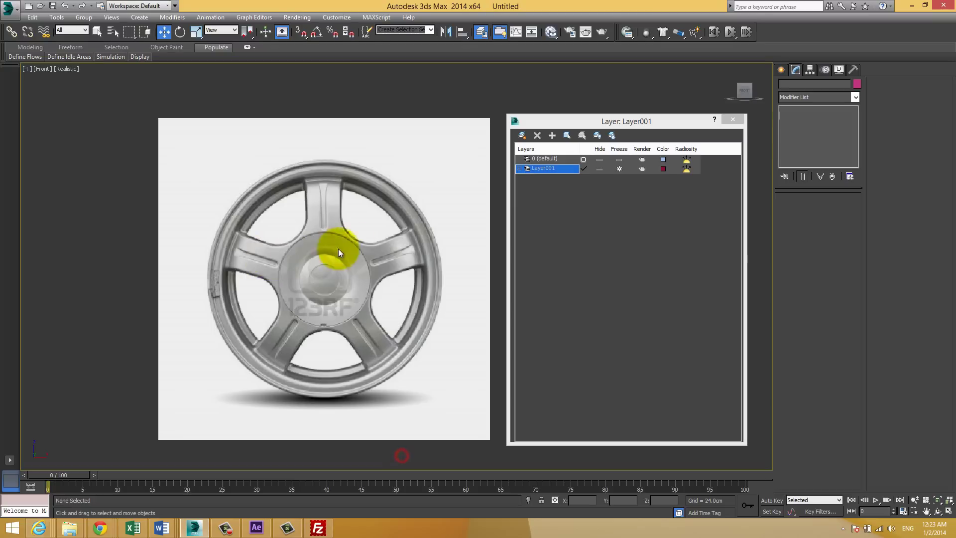
click(354, 245)
middle_drag(294, 309, 321, 284)
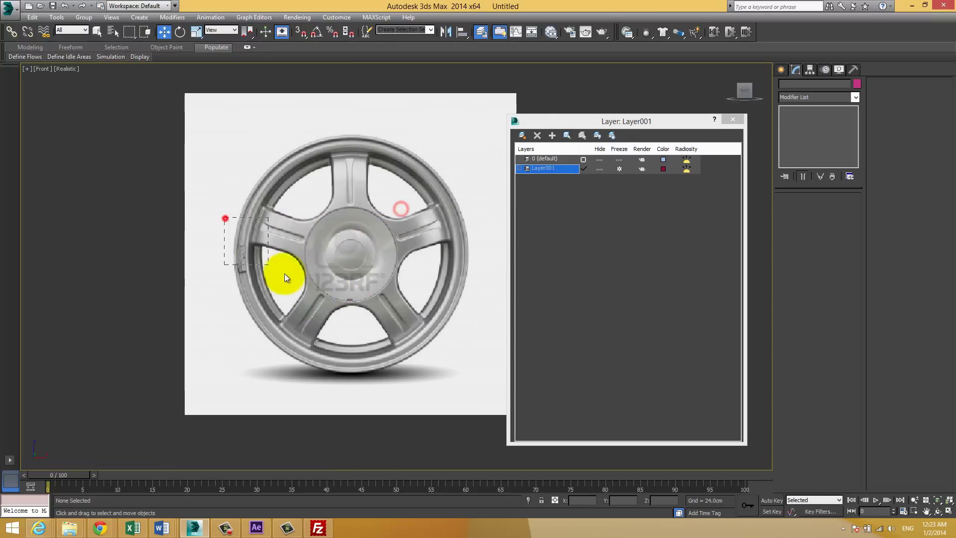
middle_drag(273, 224, 270, 242)
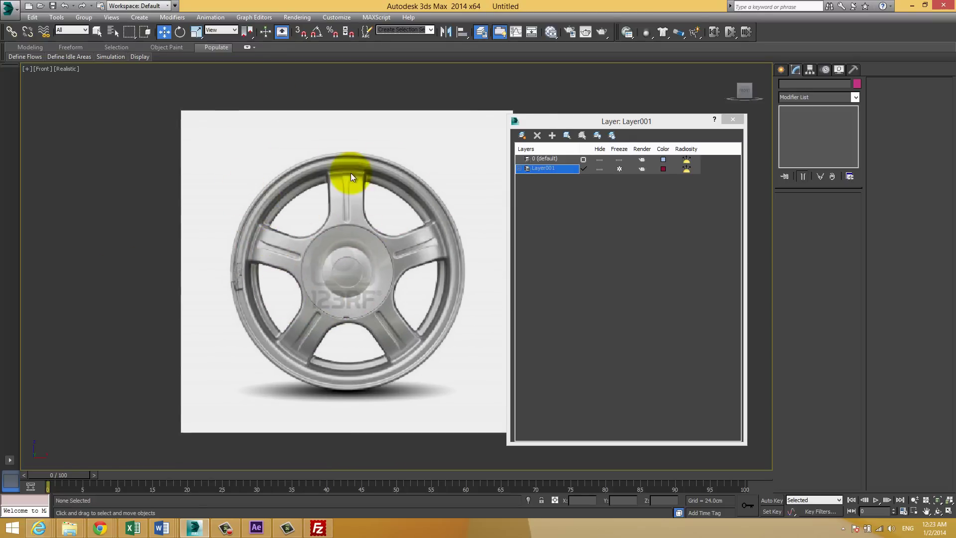
middle_drag(309, 230, 331, 218)
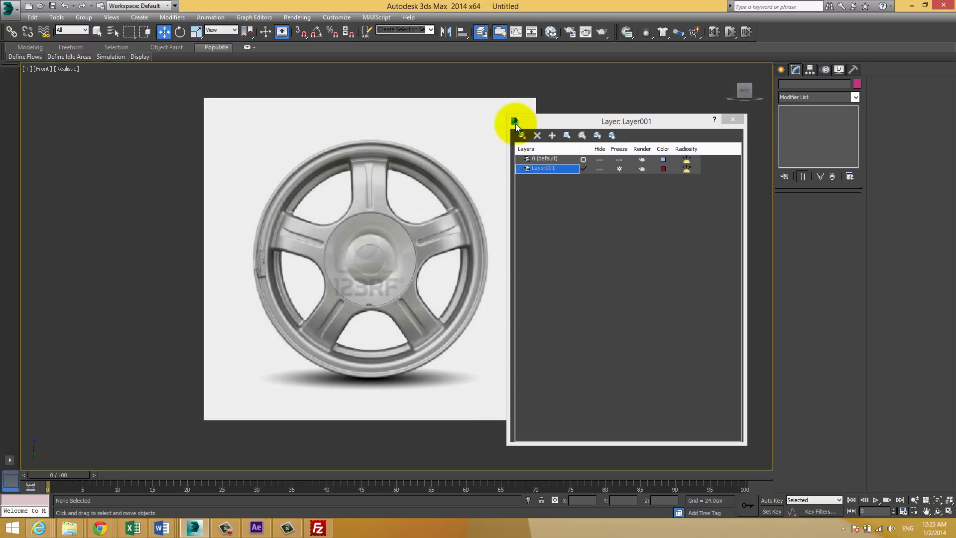
click(739, 121)
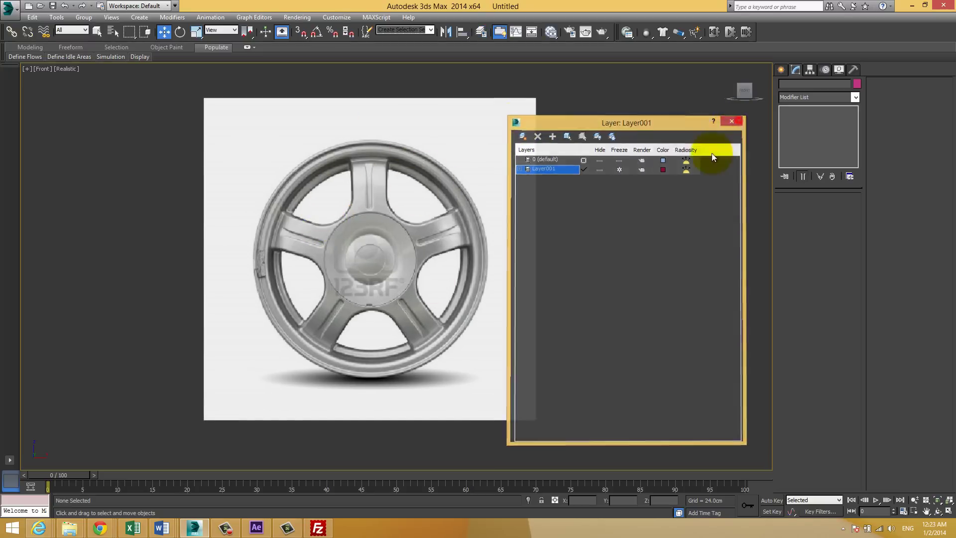
Pan and zoom the Front view to centre the whole wheel reference
middle_drag(616, 213, 679, 181)
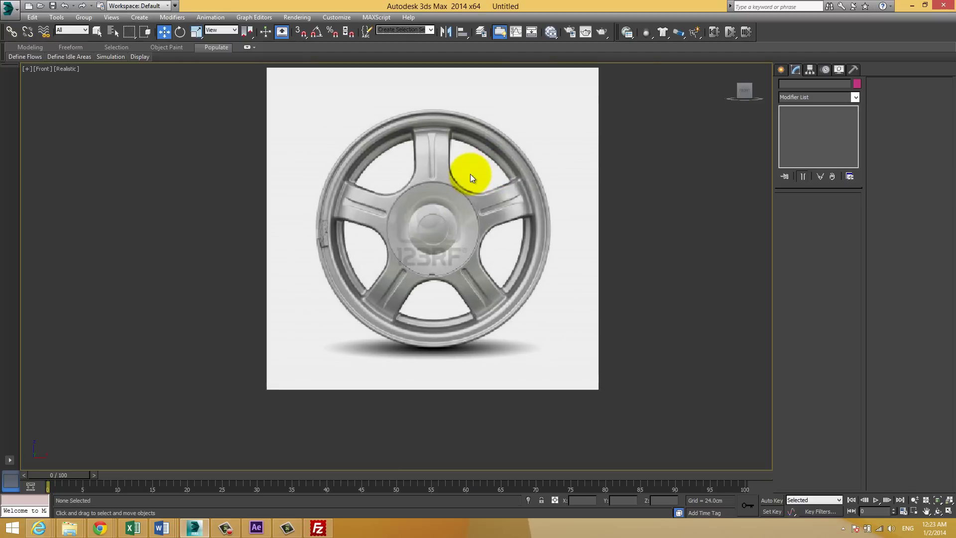
scroll(470, 174, up, 4)
middle_drag(437, 208, 489, 182)
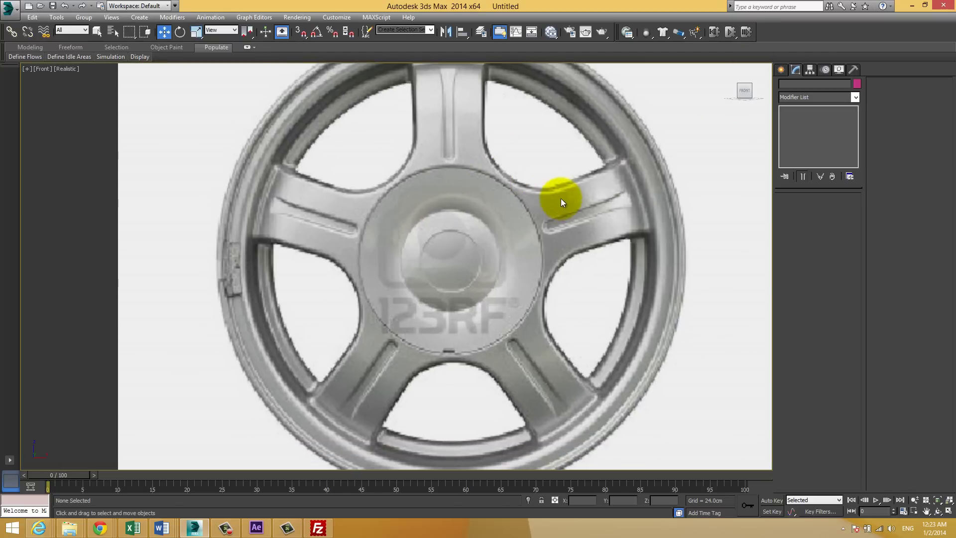
middle_drag(561, 198, 587, 192)
scroll(586, 193, down, 3)
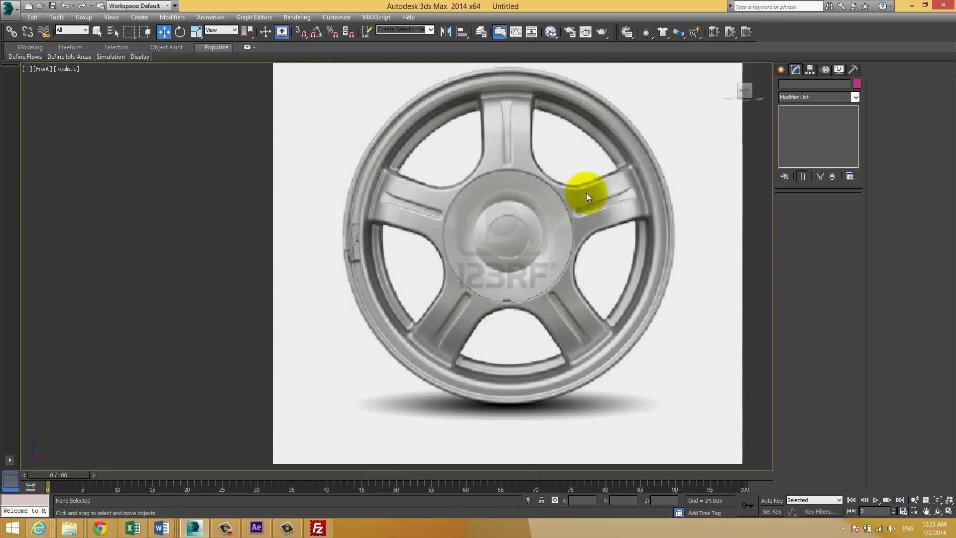
middle_drag(623, 173, 551, 184)
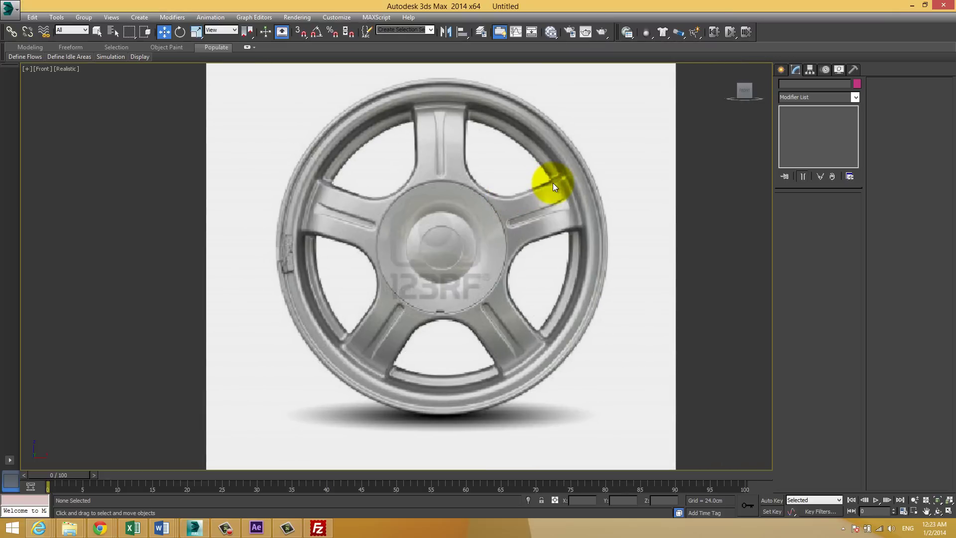
Compute 13 × 25.2 = 327.6 in Windows Calculator, then close it
key(super)
text(calculadora)
key(Return)
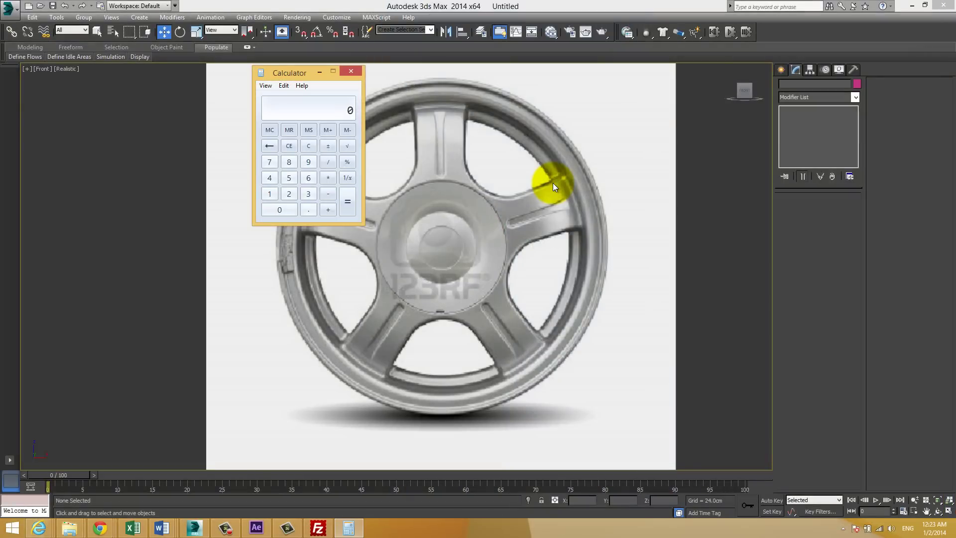
text(13 * )
text(25.2)
key(Return)
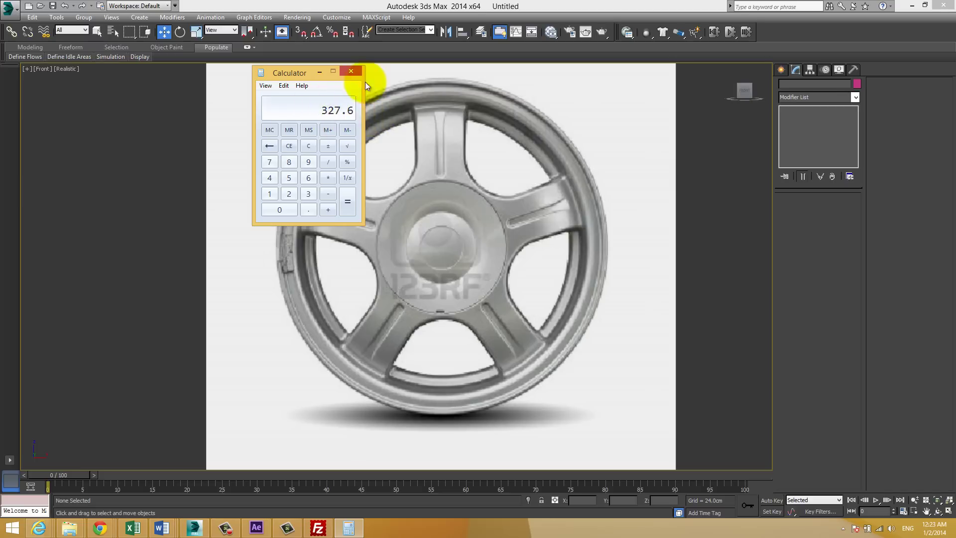
click(351, 70)
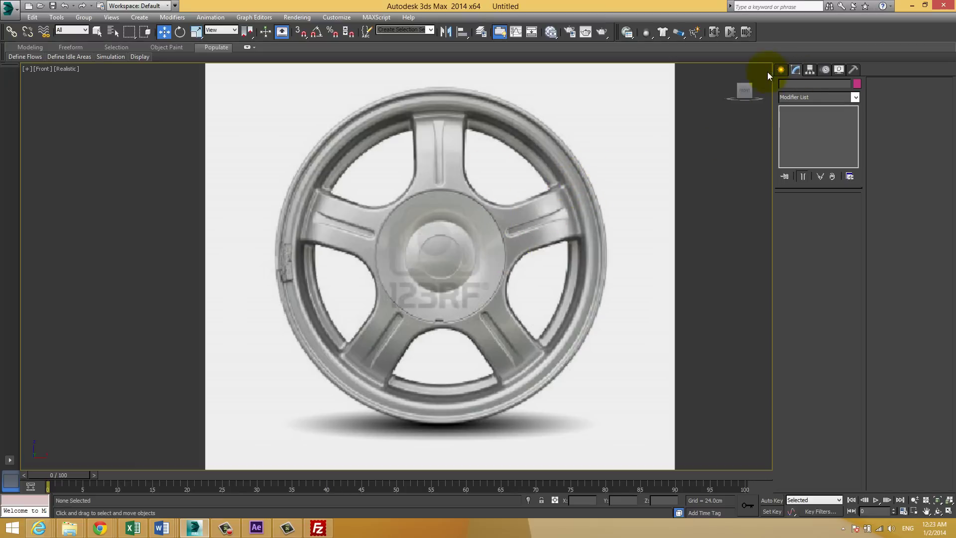
Show the Create panel's Standard Primitives and activate the Front viewport, zooming in and out
click(781, 70)
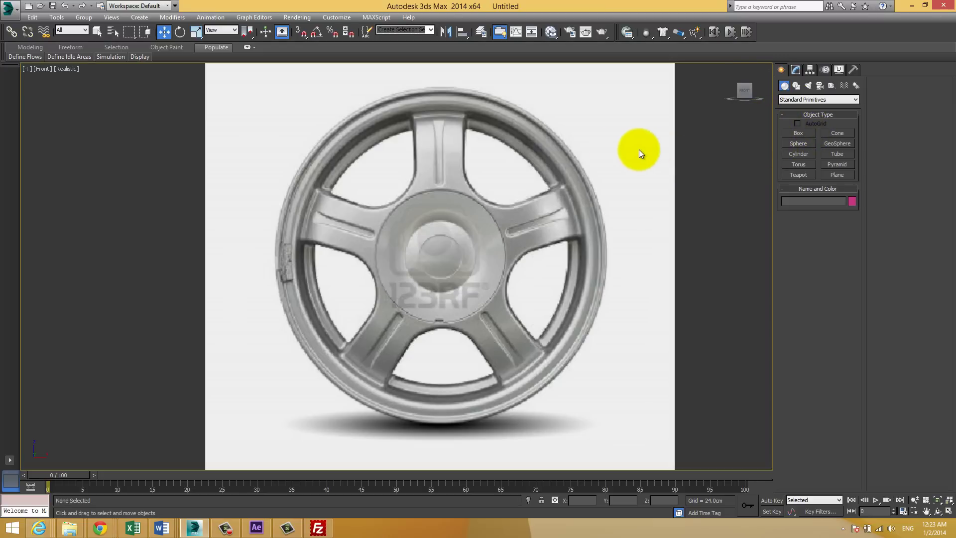
click(584, 149)
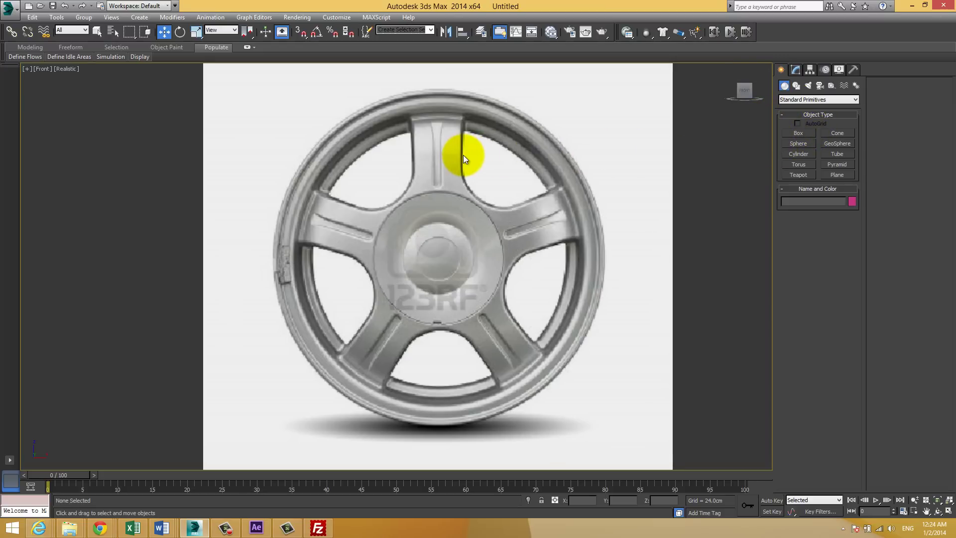
scroll(460, 161, up, 3)
scroll(462, 160, down, 3)
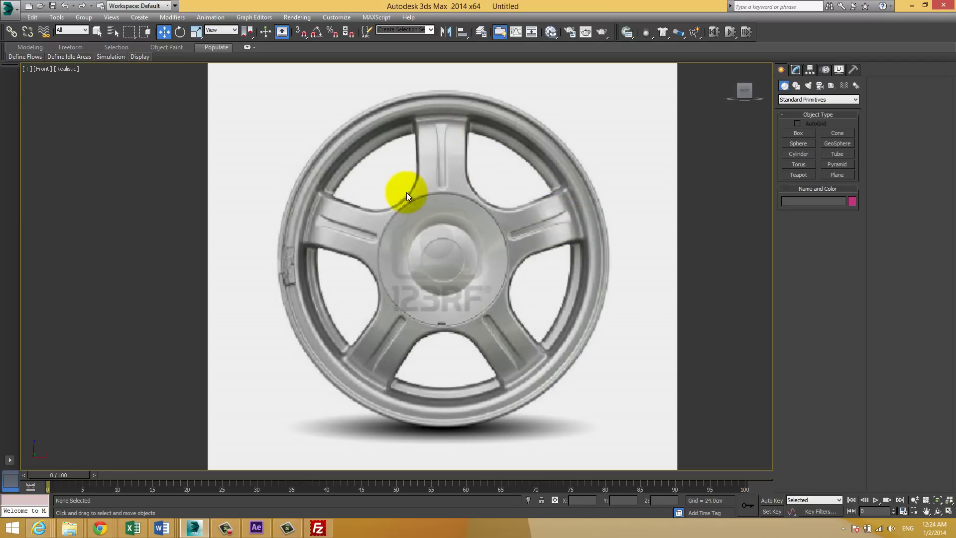
Launch ZoomIt.exe from the ZoomIt.zip archive and dismiss the WinRAR licence reminder
key(super)
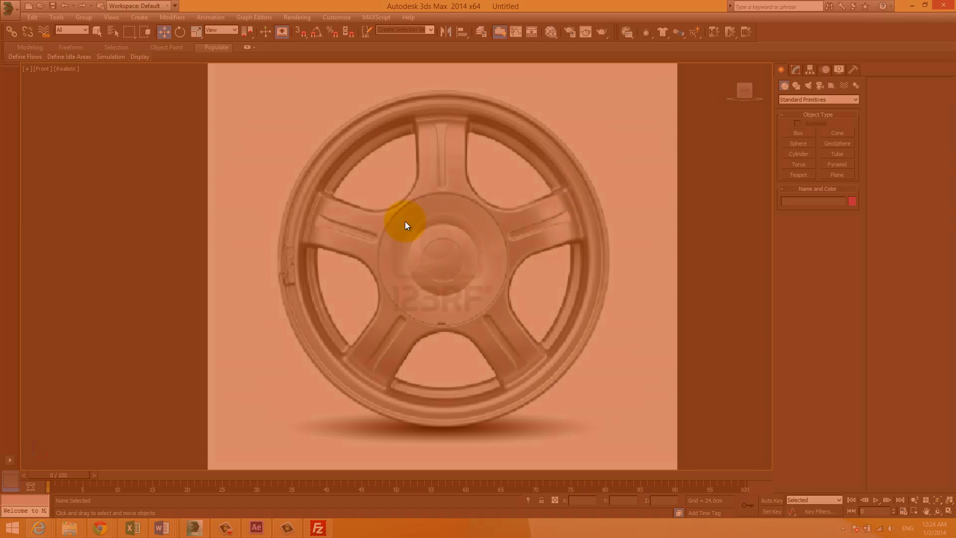
text(zoom)
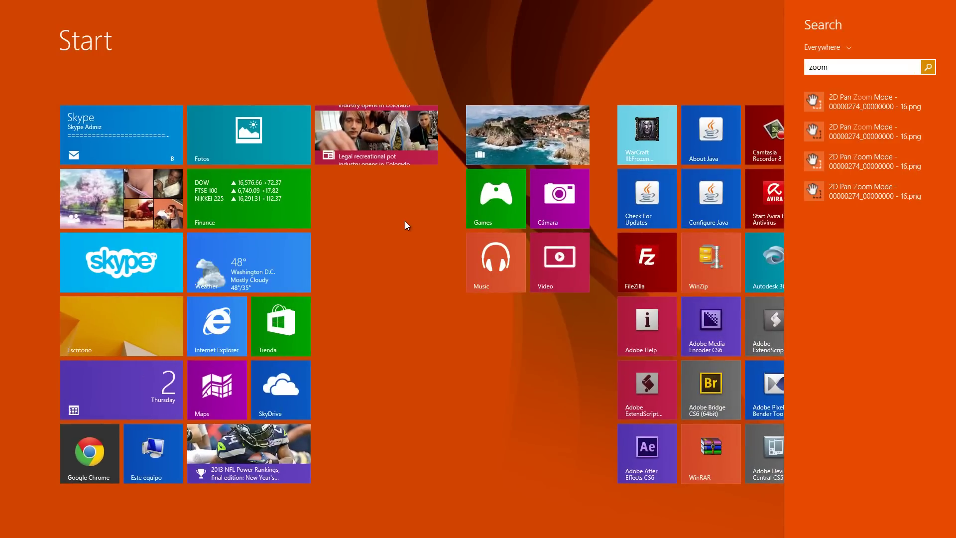
text(it)
click(832, 102)
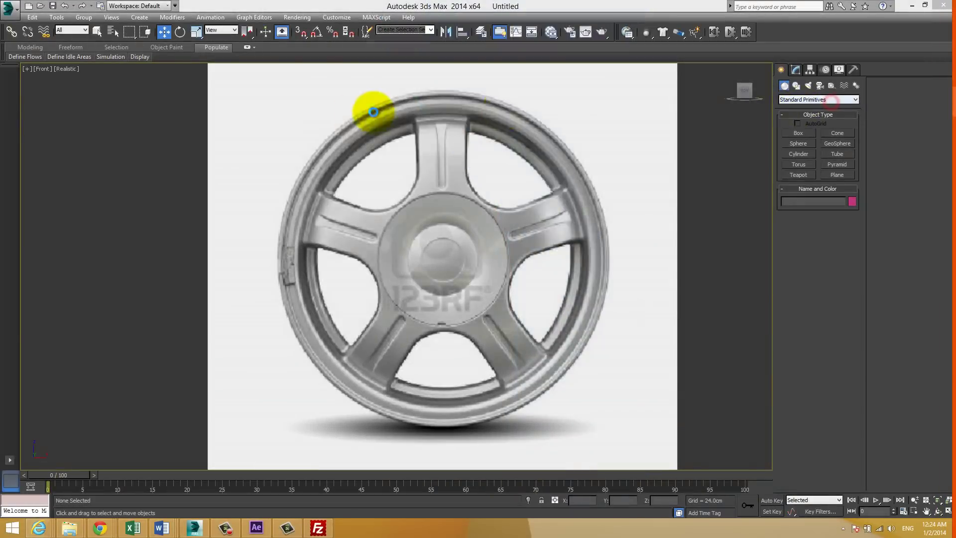
click(325, 141)
click(209, 150)
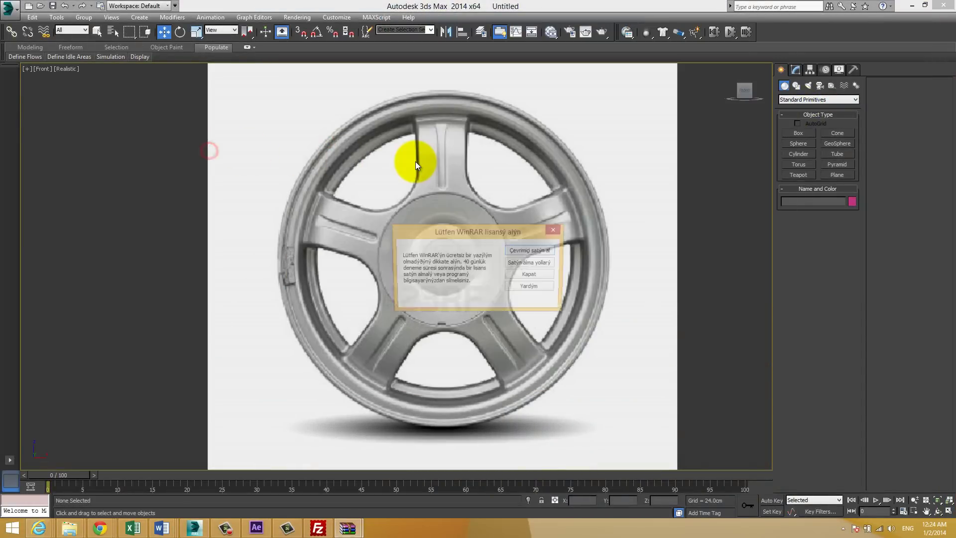
click(530, 274)
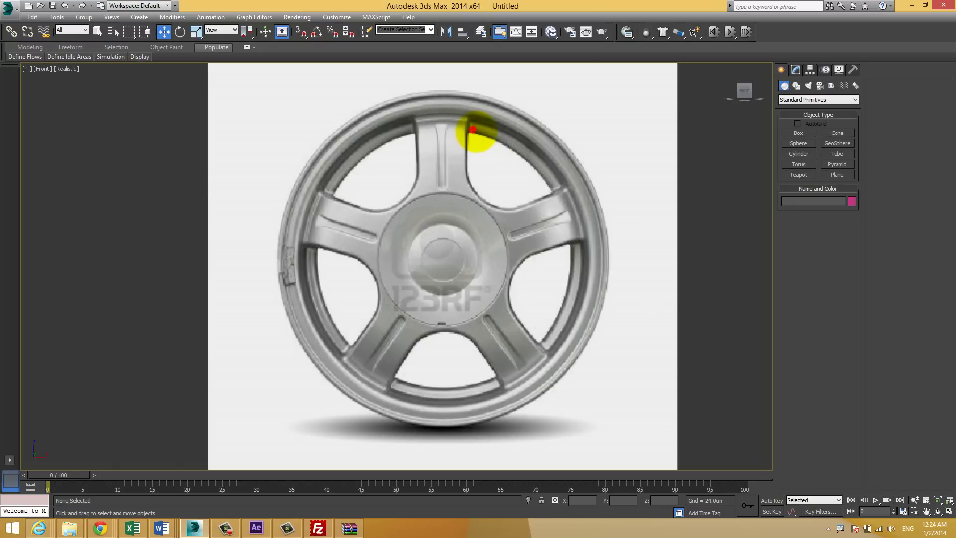
mouse_move(474, 131)
mouse_down()
mouse_move(516, 155)
mouse_move(566, 209)
mouse_move(555, 207)
mouse_move(574, 258)
mouse_up()
mouse_move(324, 323)
mouse_down()
mouse_move(404, 125)
mouse_move(445, 143)
mouse_up()
drag(598, 140, 612, 150)
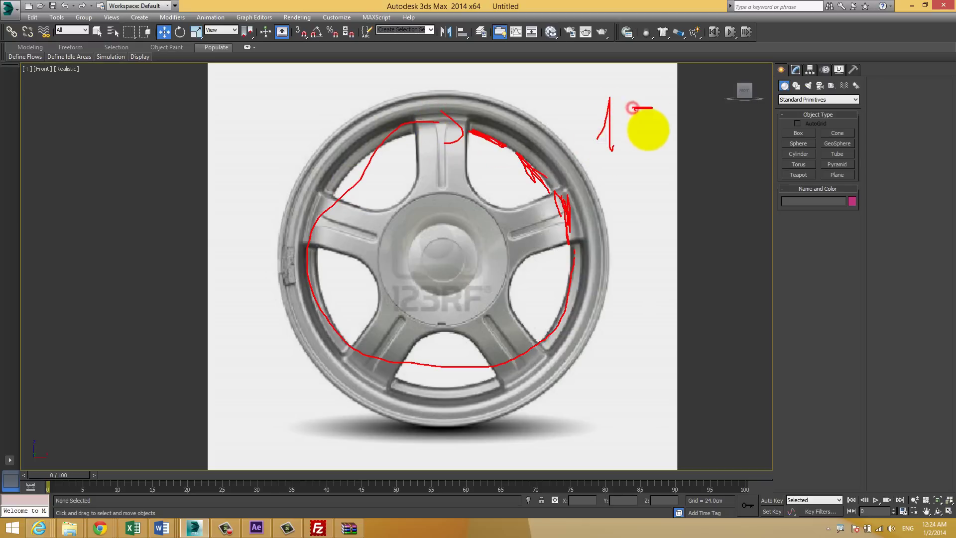
drag(642, 102, 620, 149)
key(Escape)
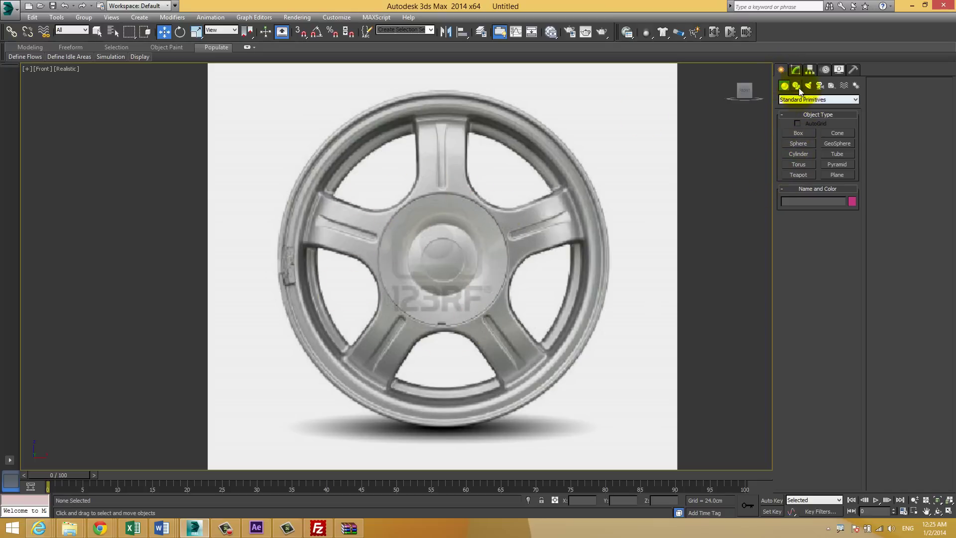
Draw a cylinder over the wheel's centre hub in the Front view
click(785, 87)
click(799, 154)
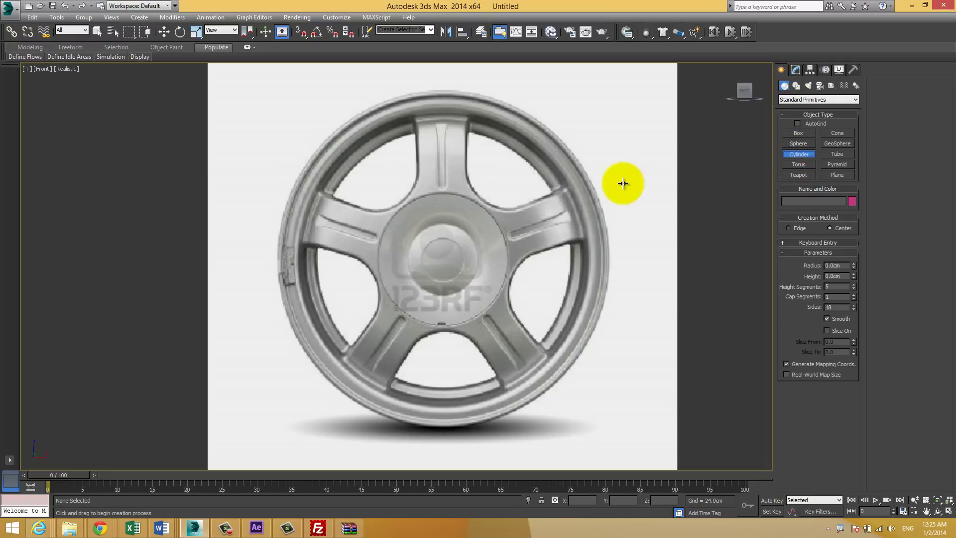
drag(439, 263, 482, 200)
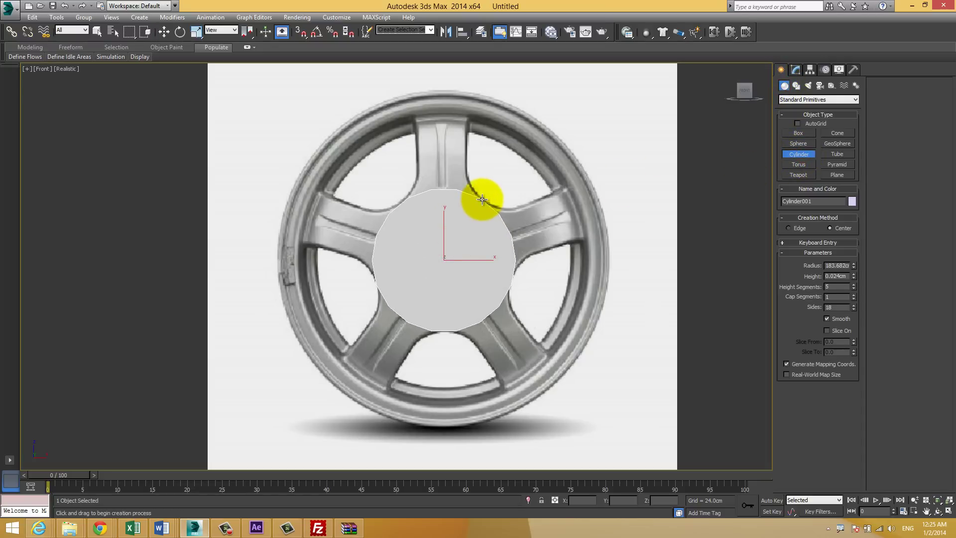
click(487, 185)
Switch to Perspective and orbit to inspect the cylinder's side, marking its edge
key(w)
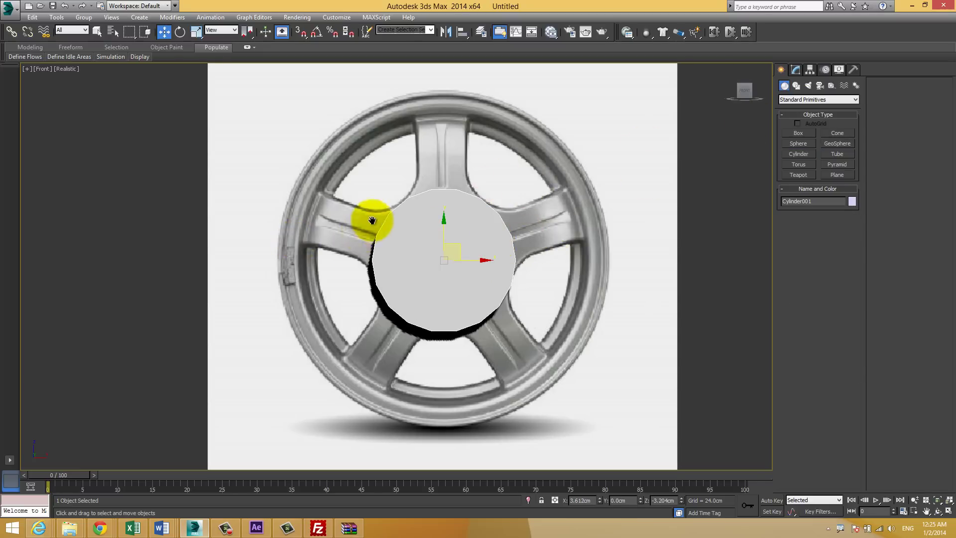
key(p)
mouse_move(476, 231)
alt+middle_down()
mouse_move(390, 255)
mouse_move(556, 253)
mouse_move(480, 252)
mouse_move(468, 237)
mouse_move(500, 240)
alt+middle_up()
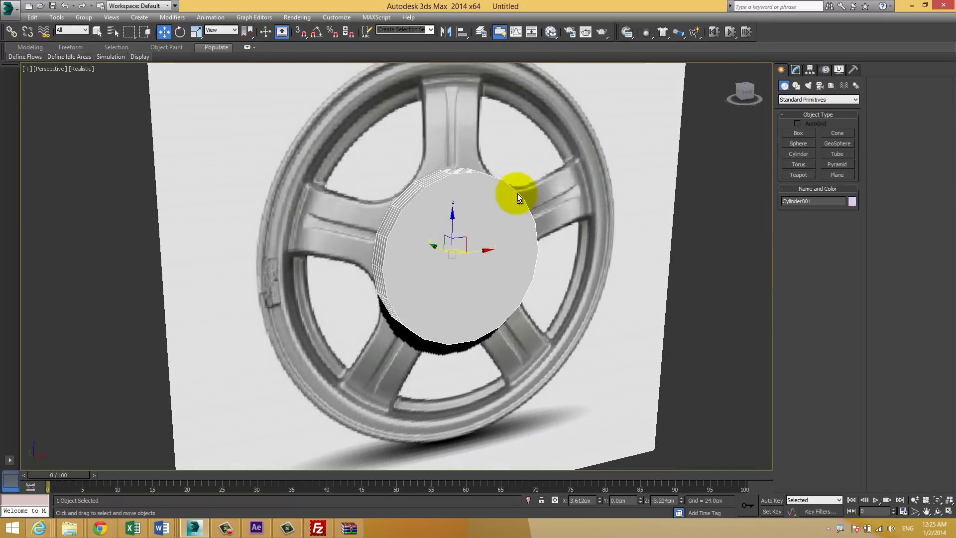
alt+middle_drag(518, 195, 467, 186)
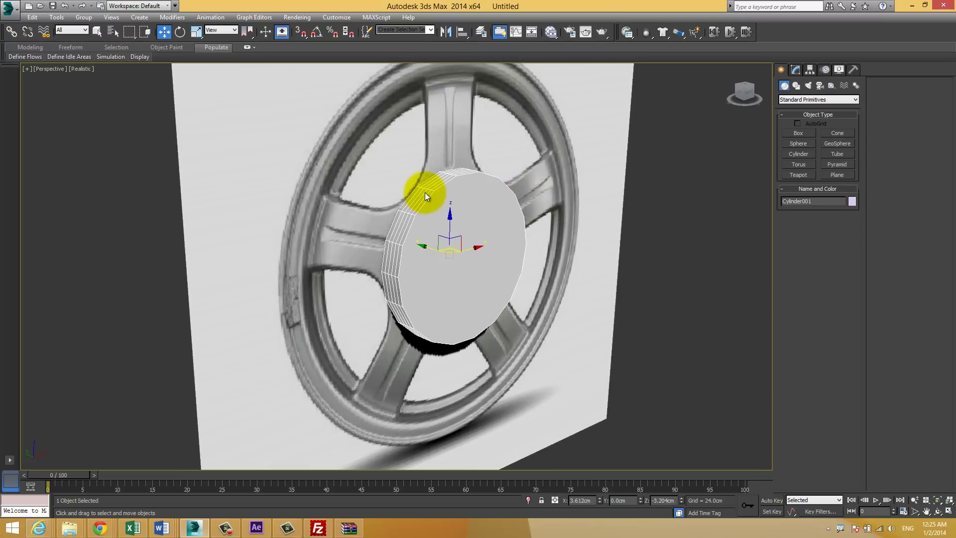
mouse_move(413, 185)
mouse_down()
mouse_move(399, 203)
mouse_move(417, 182)
mouse_up()
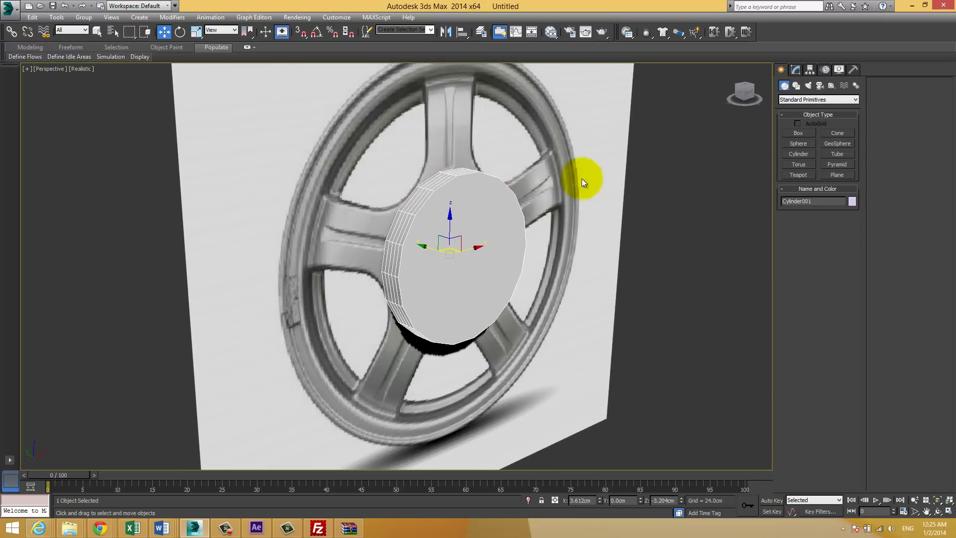
Set Cylinder001 to 1 height segment and 15 sides
click(796, 70)
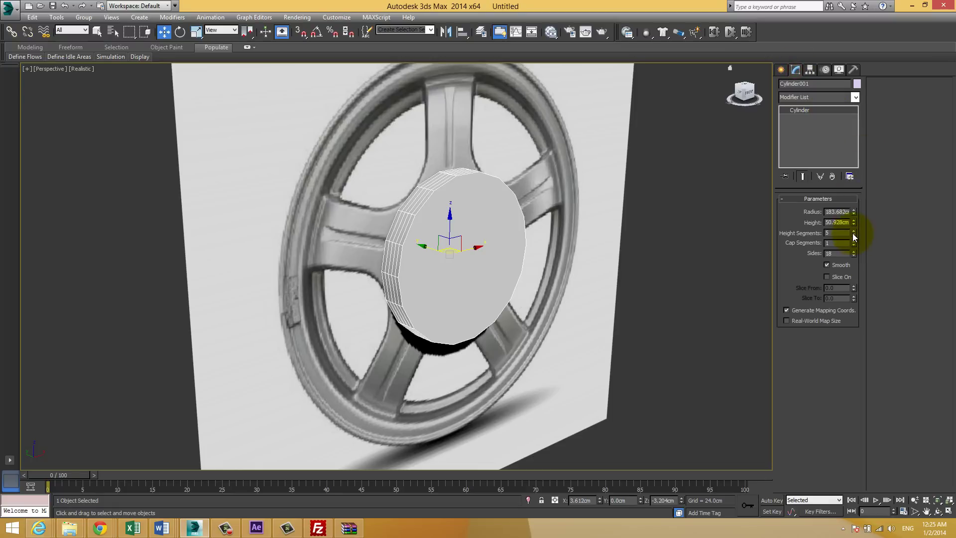
right_click(853, 234)
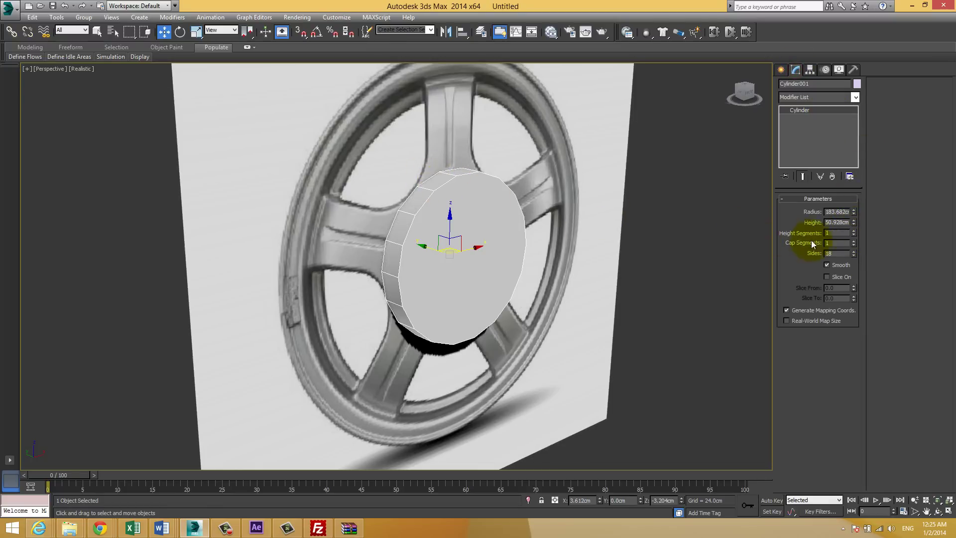
text(15)
key(Return)
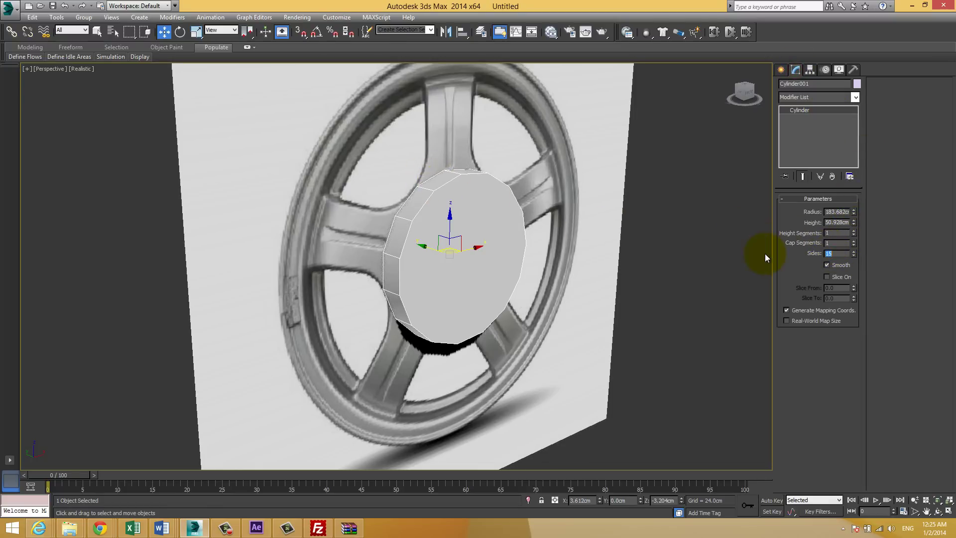
mouse_move(538, 227)
alt+middle_down()
mouse_move(471, 217)
mouse_move(488, 229)
alt+middle_up()
Rotate the hub cylinder about 10° around Y, deselect it, and annotate the hub edge
key(e)
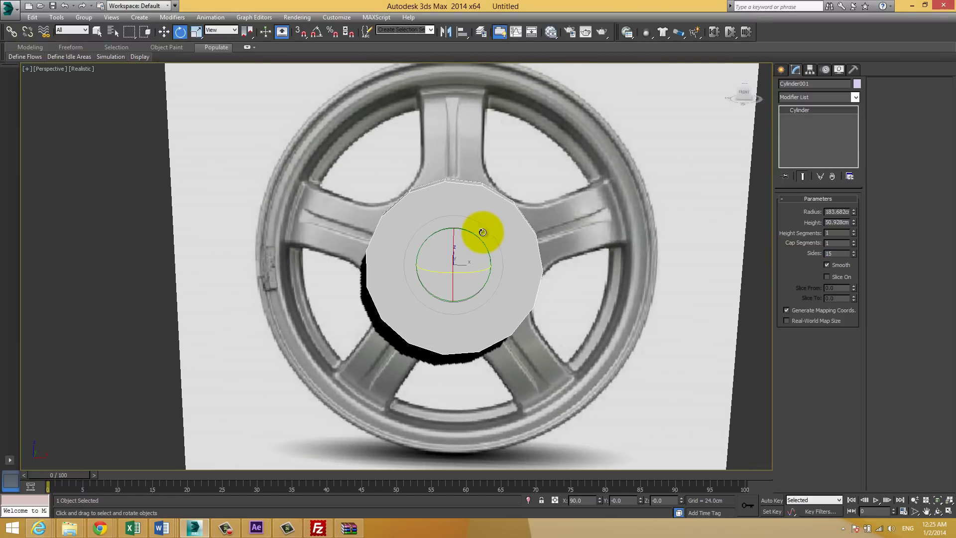
drag(472, 234, 471, 225)
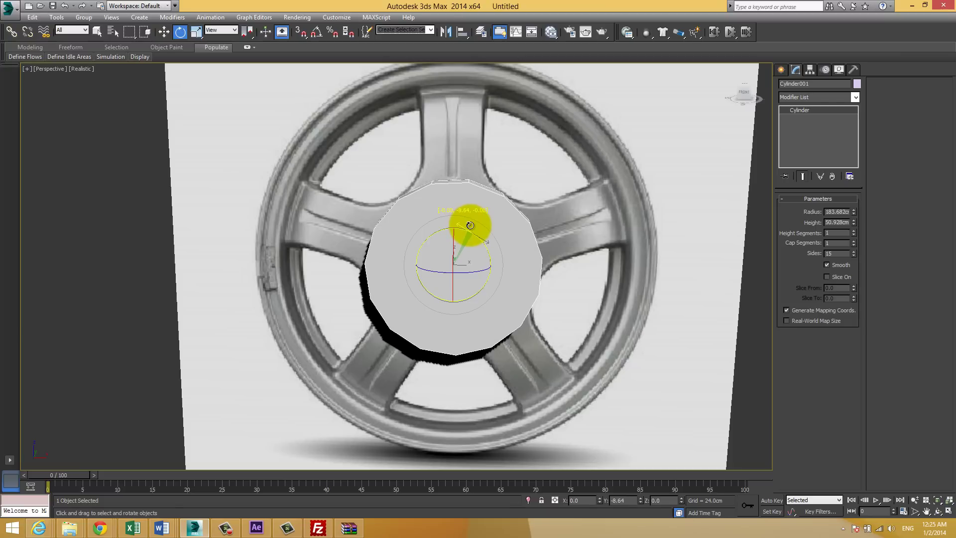
click(508, 188)
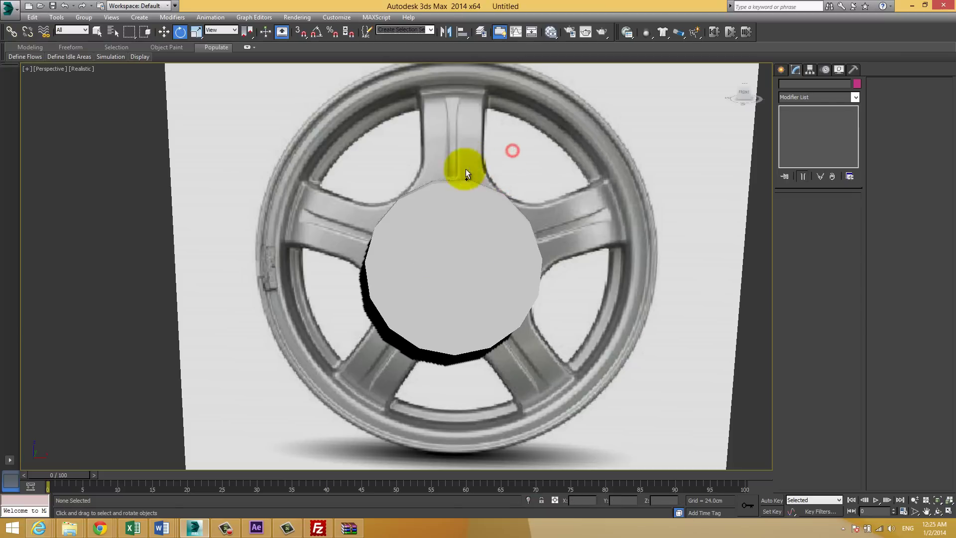
drag(435, 178, 467, 179)
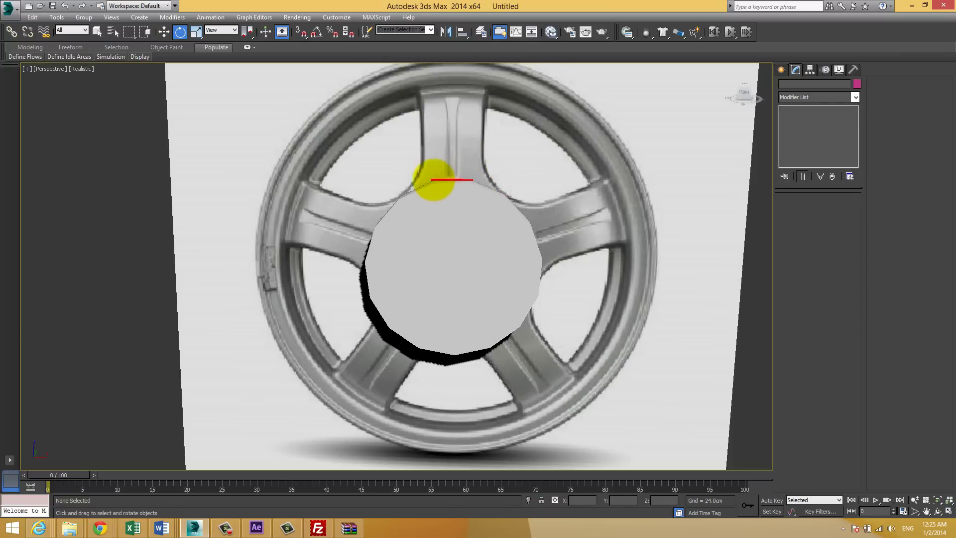
mouse_move(475, 182)
mouse_down()
mouse_move(524, 215)
mouse_move(539, 254)
mouse_move(541, 295)
mouse_move(523, 328)
mouse_move(490, 347)
mouse_up()
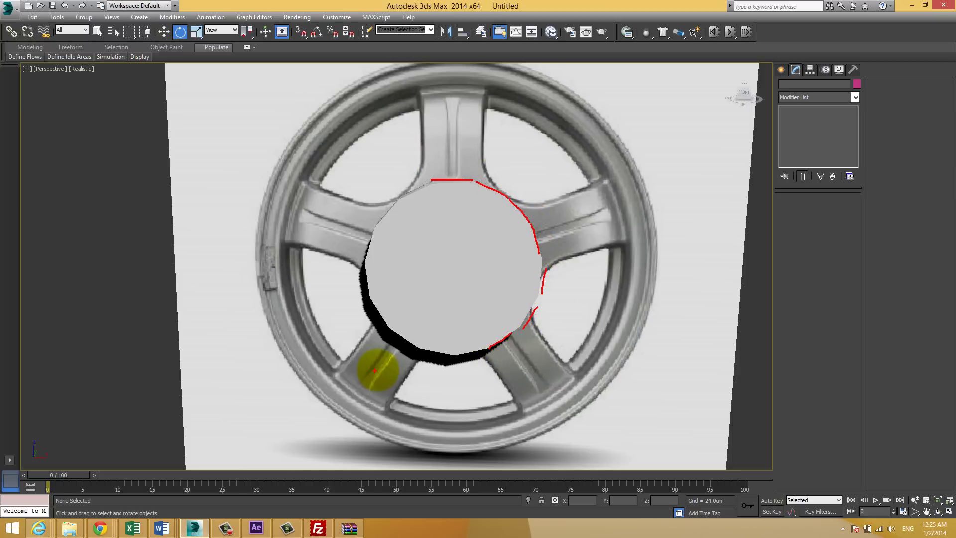
key(Escape)
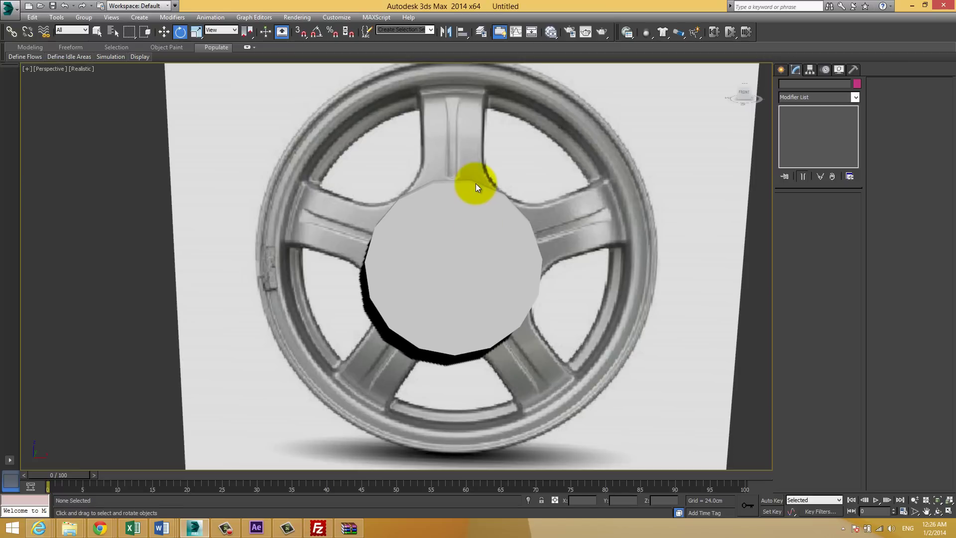
Orbit around the wheel, then return to a centred head-on Front view
mouse_move(474, 203)
alt+middle_down()
mouse_move(458, 209)
mouse_move(487, 178)
alt+middle_up()
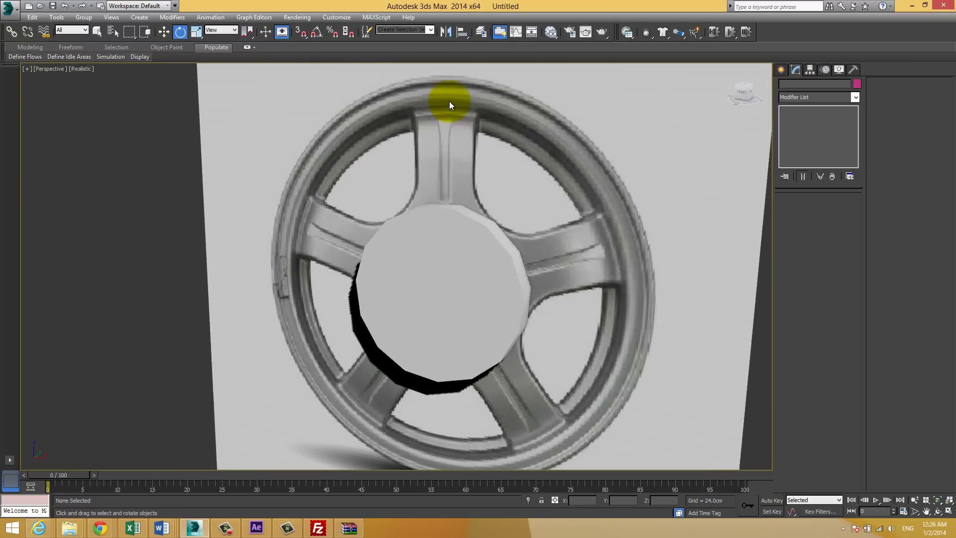
alt+middle_drag(439, 205, 448, 231)
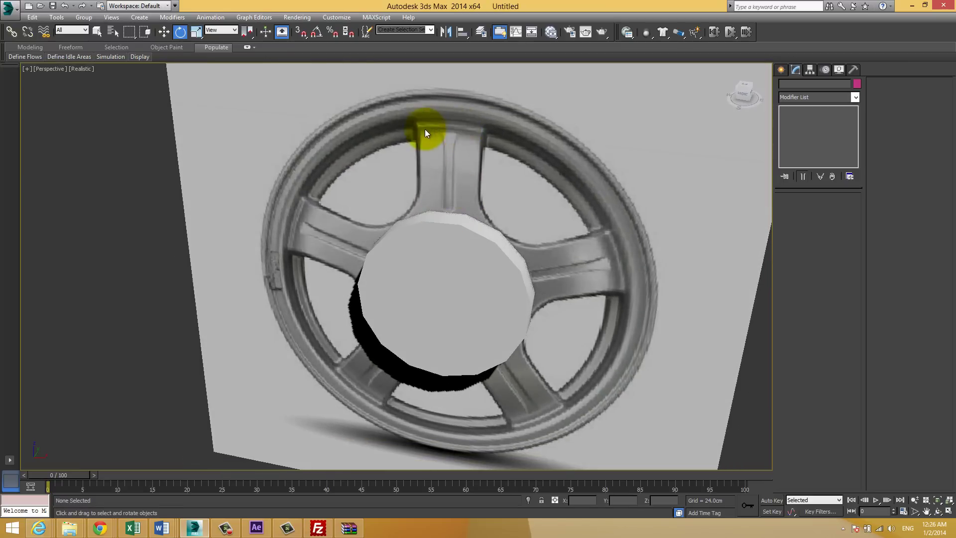
alt+middle_drag(473, 166, 516, 109)
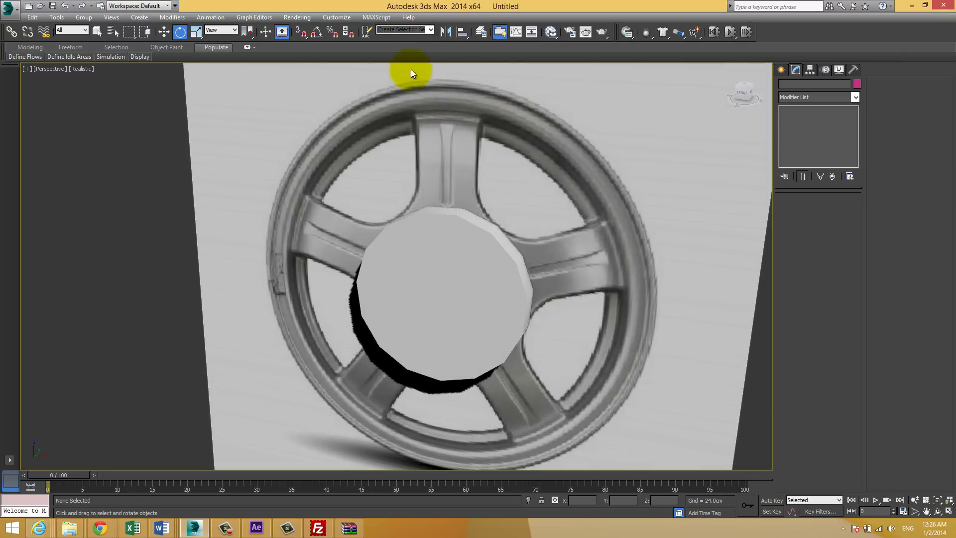
alt+middle_drag(500, 273, 428, 205)
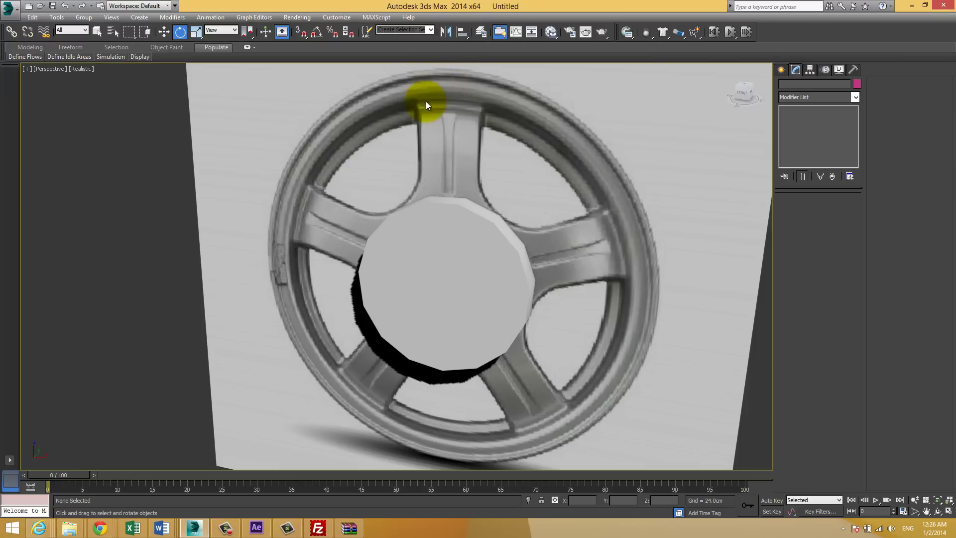
middle_drag(459, 160, 462, 148)
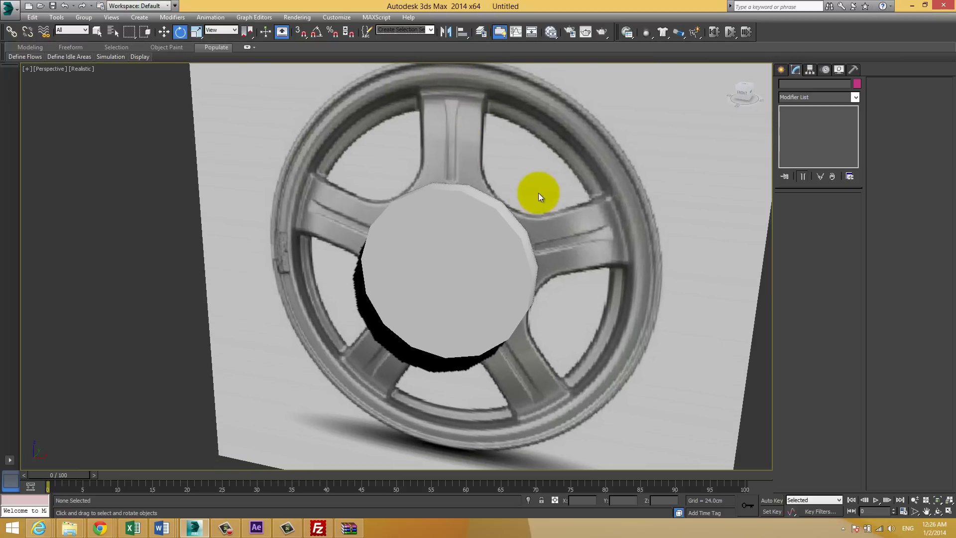
key(f)
middle_drag(450, 228, 466, 211)
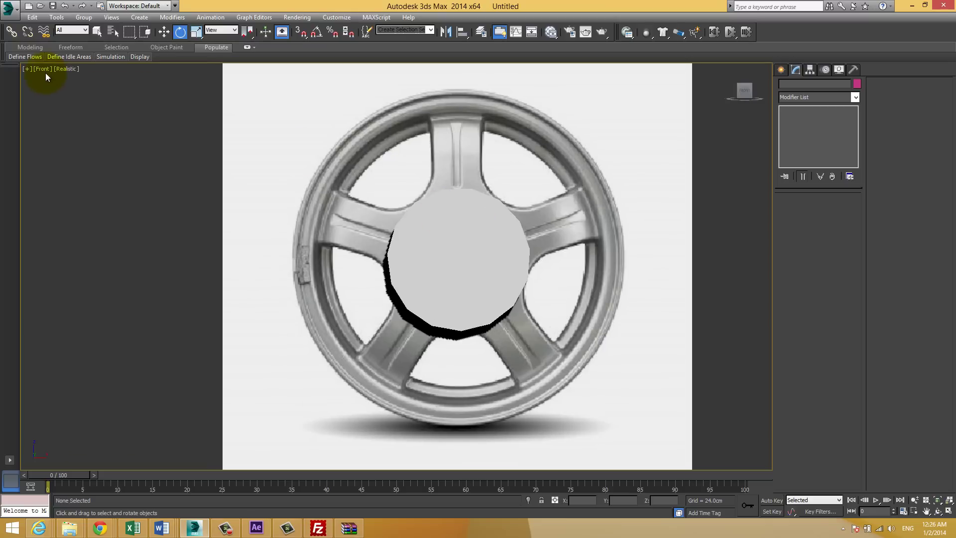
Create a Standard Primitives tube ring sized to the wheel's outer rim
click(782, 70)
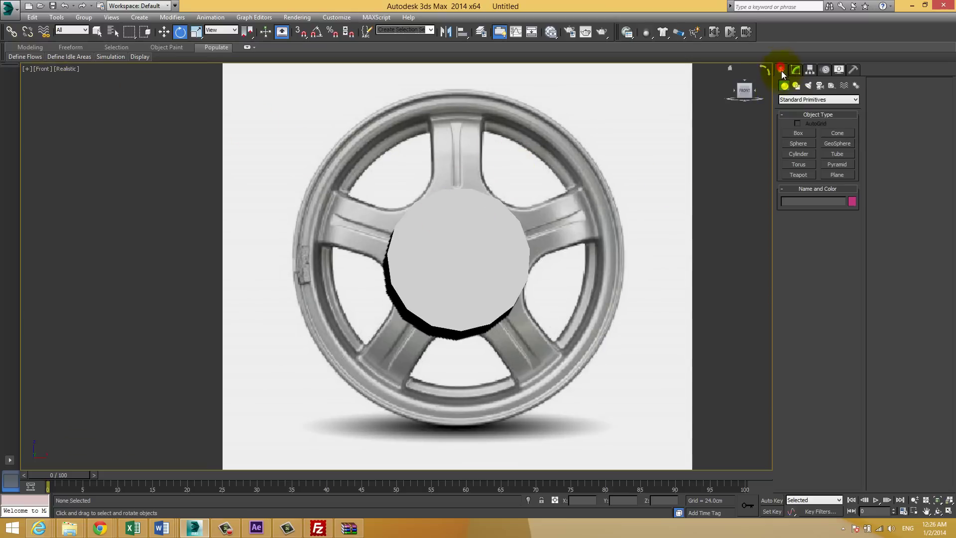
click(795, 99)
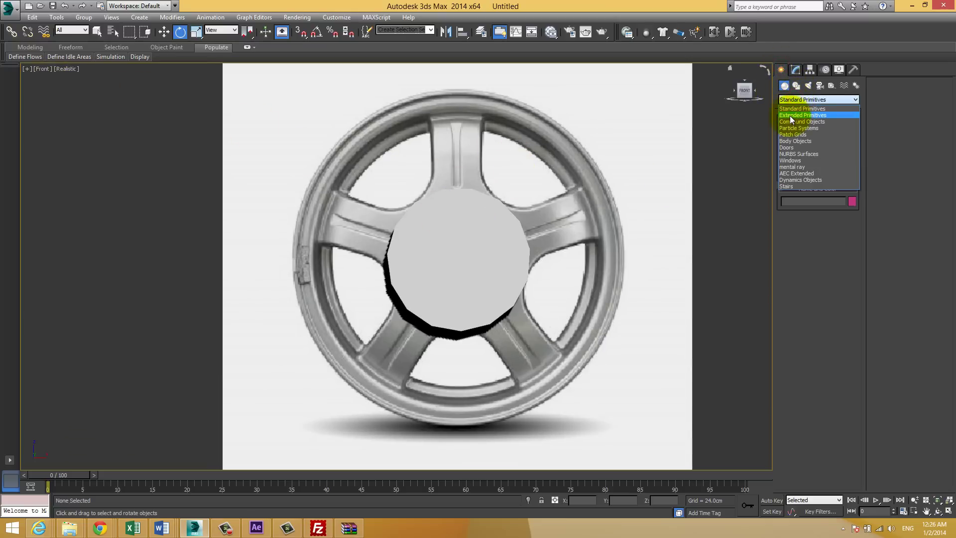
click(790, 115)
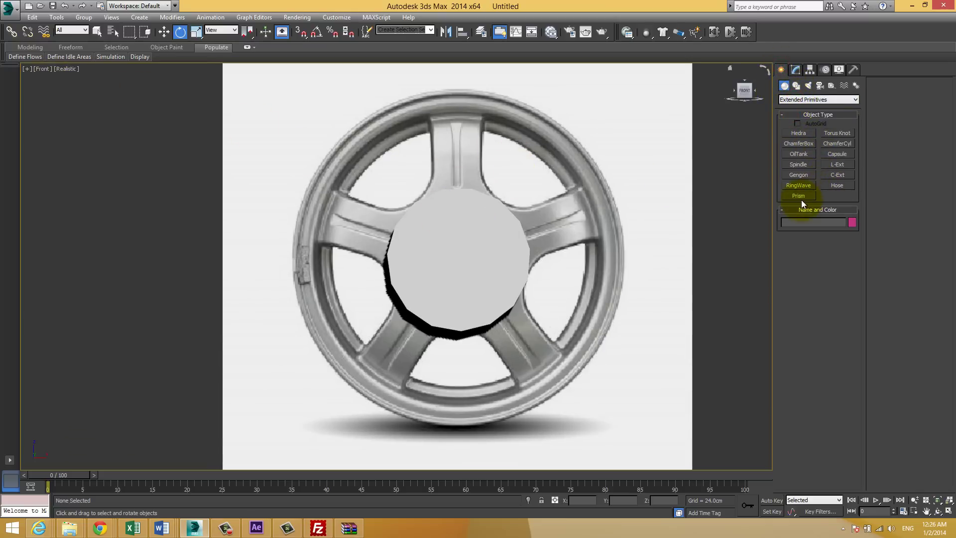
click(815, 101)
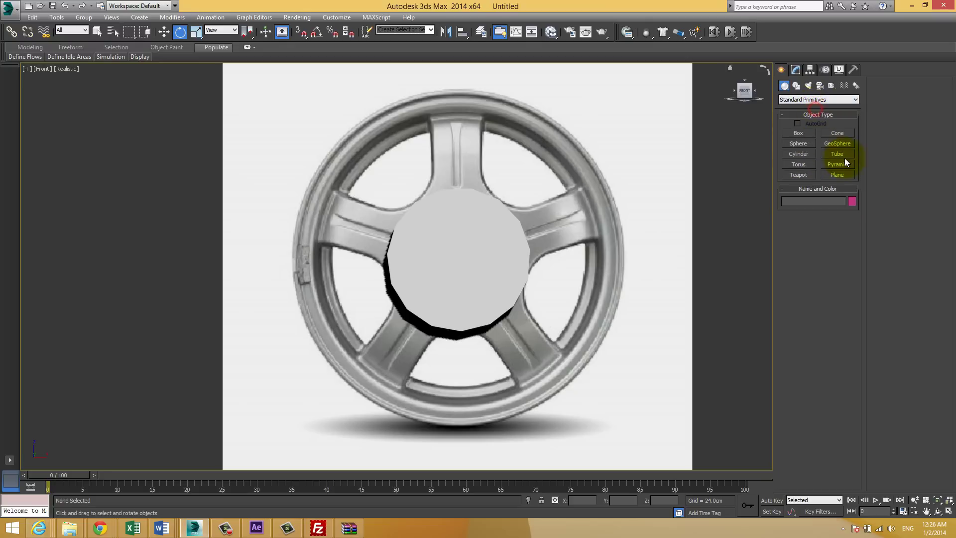
click(828, 154)
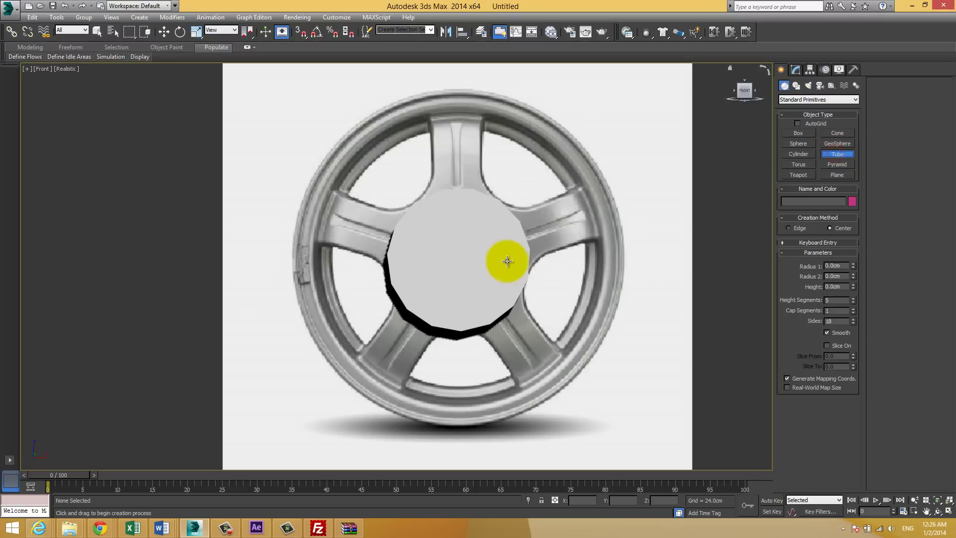
drag(462, 253, 463, 89)
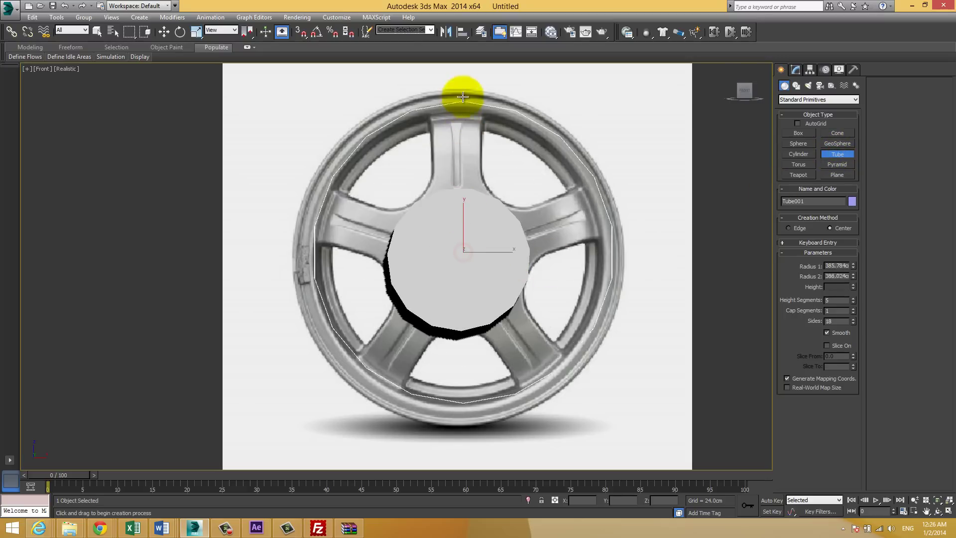
click(463, 90)
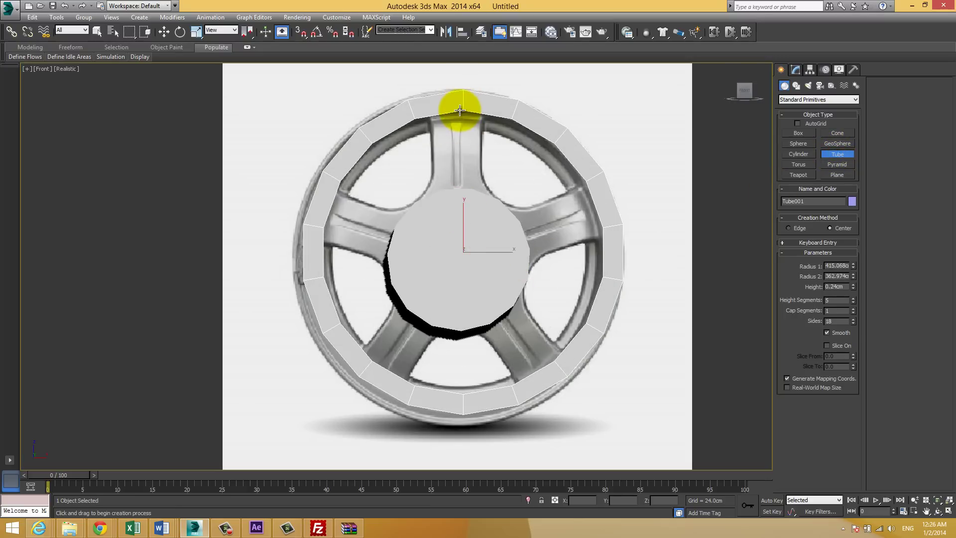
click(453, 110)
click(460, 84)
Orbit to view the ring's depth, switch to Perspective, and deselect the tube
key(e)
mouse_move(540, 165)
alt+middle_down()
mouse_move(530, 169)
mouse_move(543, 211)
mouse_move(516, 130)
alt+middle_up()
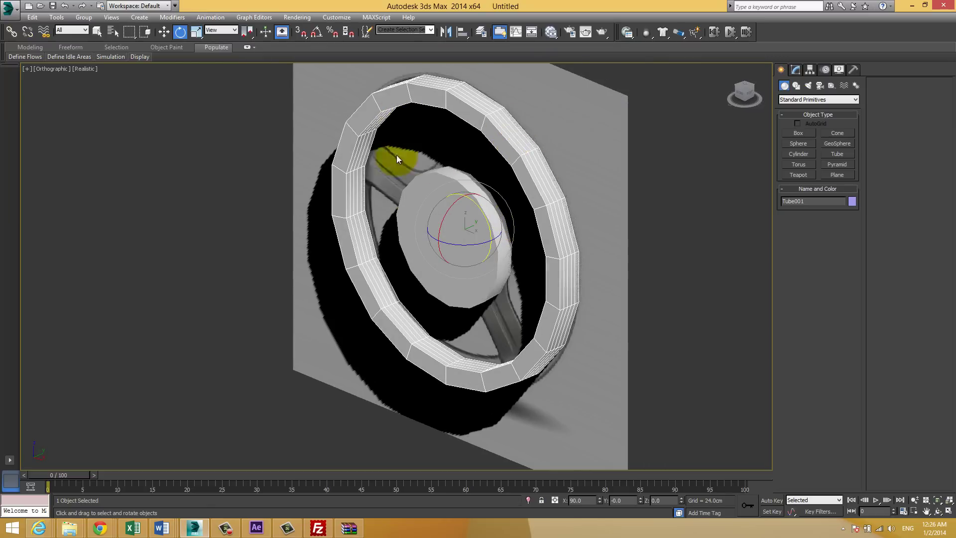
mouse_move(450, 219)
alt+middle_down()
mouse_move(502, 207)
mouse_move(523, 213)
alt+middle_up()
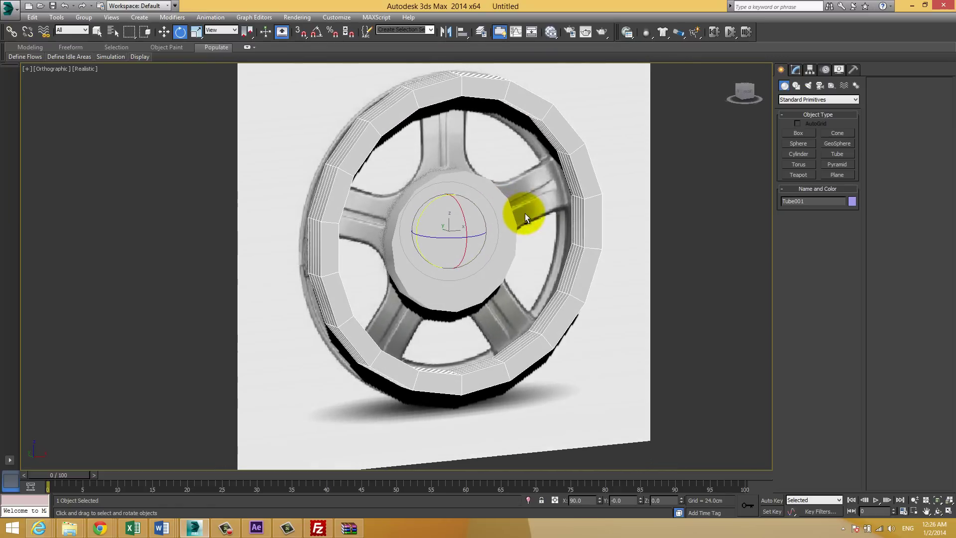
mouse_move(469, 198)
alt+middle_down()
mouse_move(495, 198)
mouse_move(480, 192)
alt+middle_up()
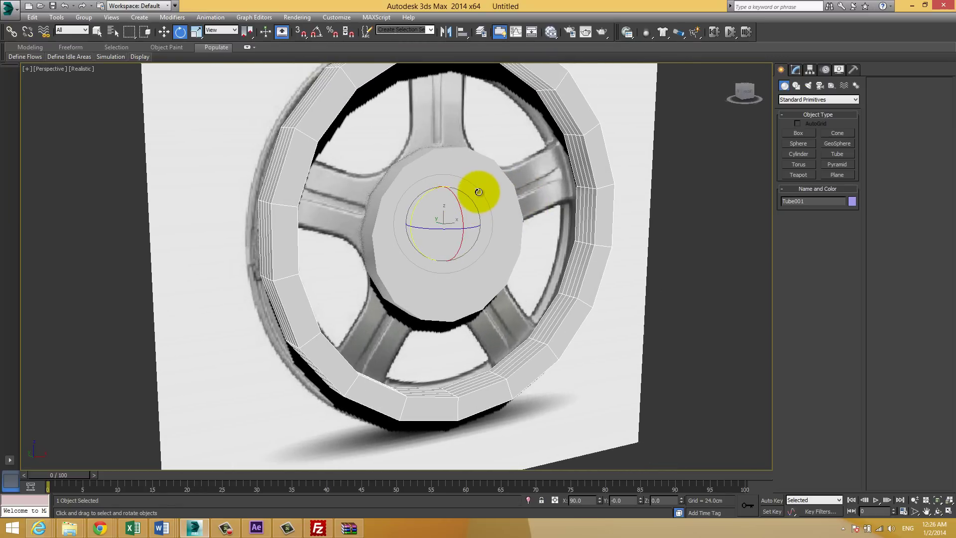
key(p)
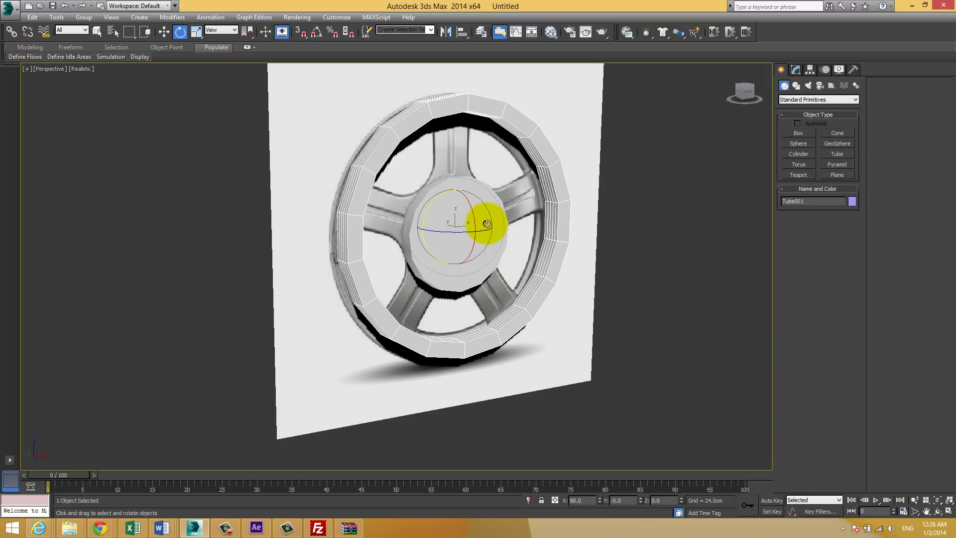
click(655, 241)
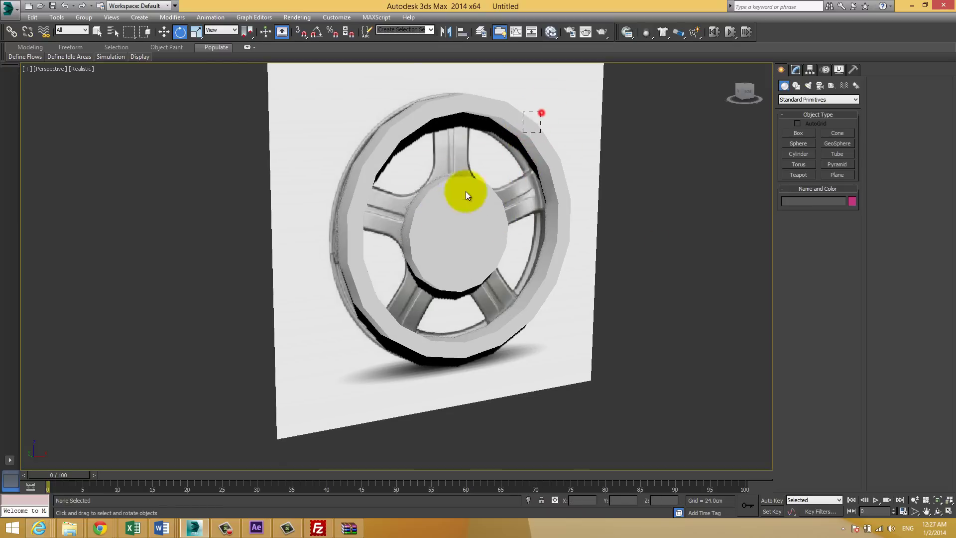
Keep Layer001 frozen and make 0 (default) the current layer in the Layer Manager
click(481, 32)
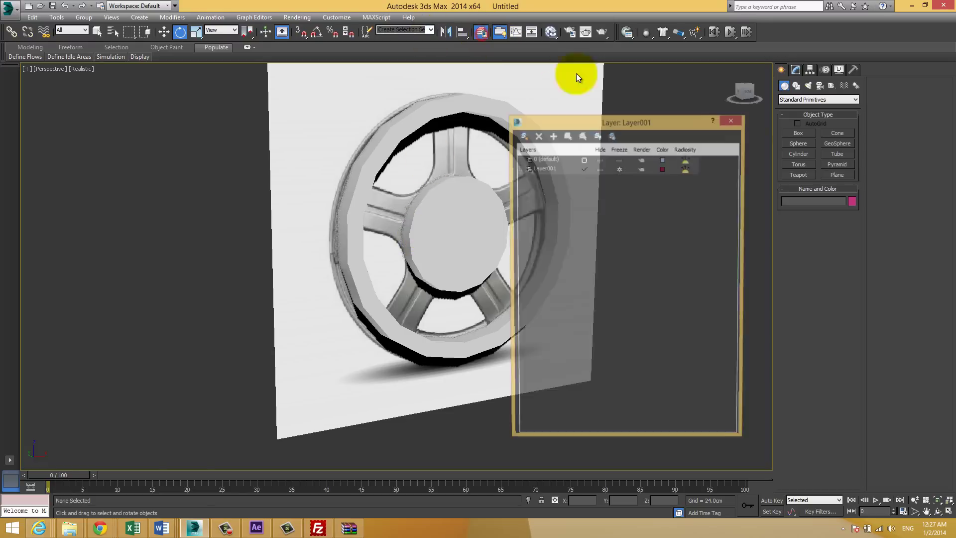
drag(627, 123, 769, 70)
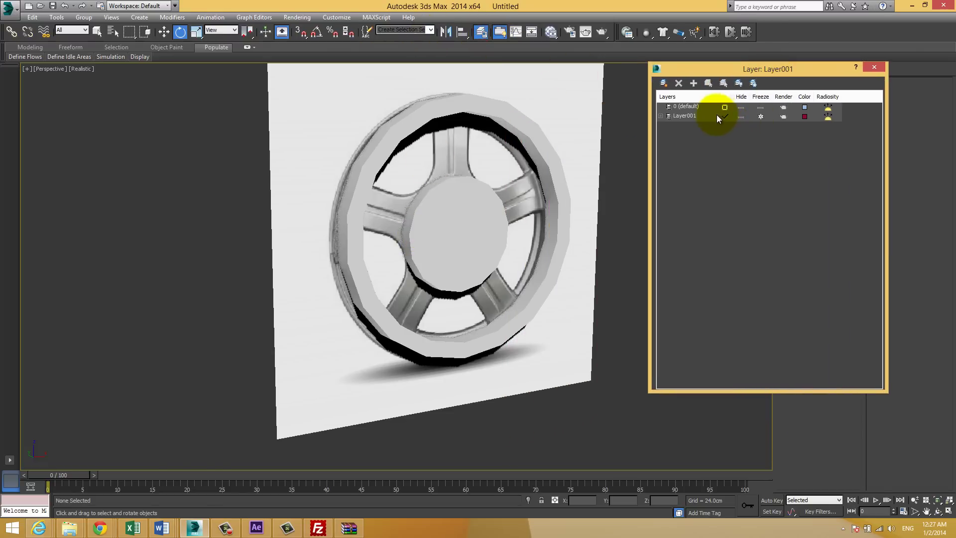
click(760, 117)
click(485, 105)
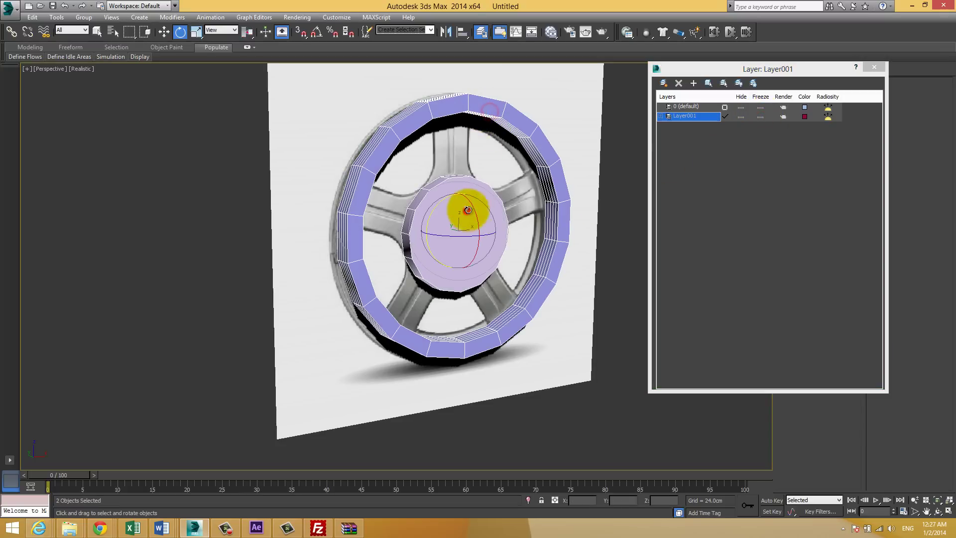
click(682, 106)
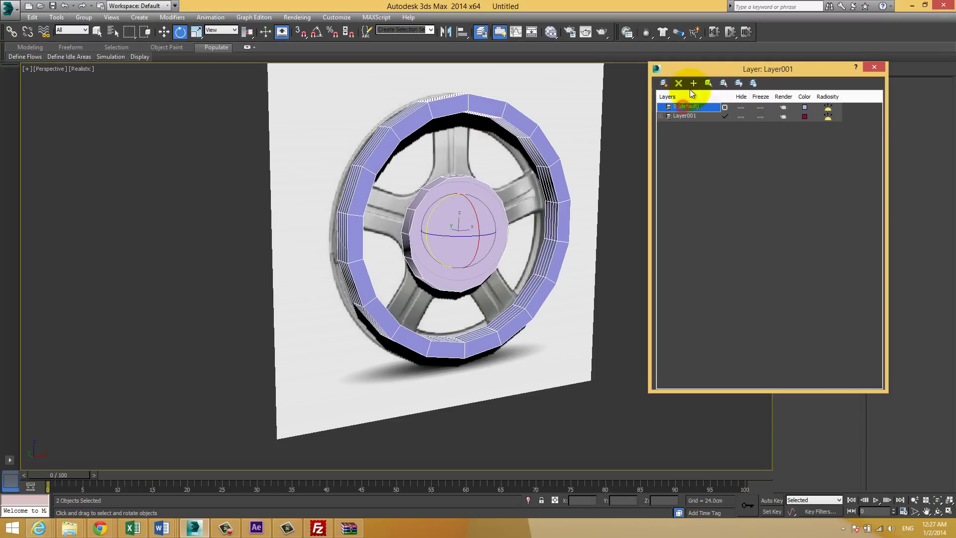
click(725, 107)
click(760, 118)
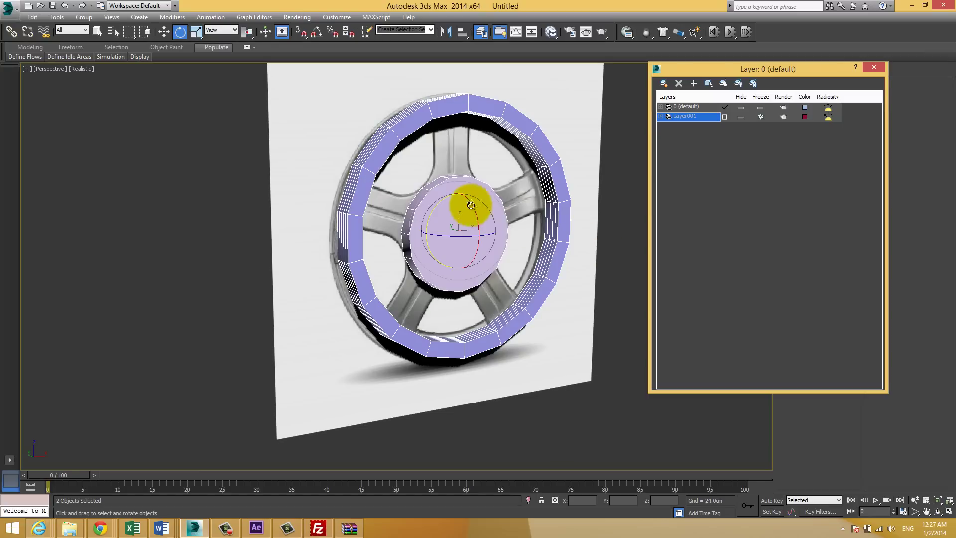
click(692, 106)
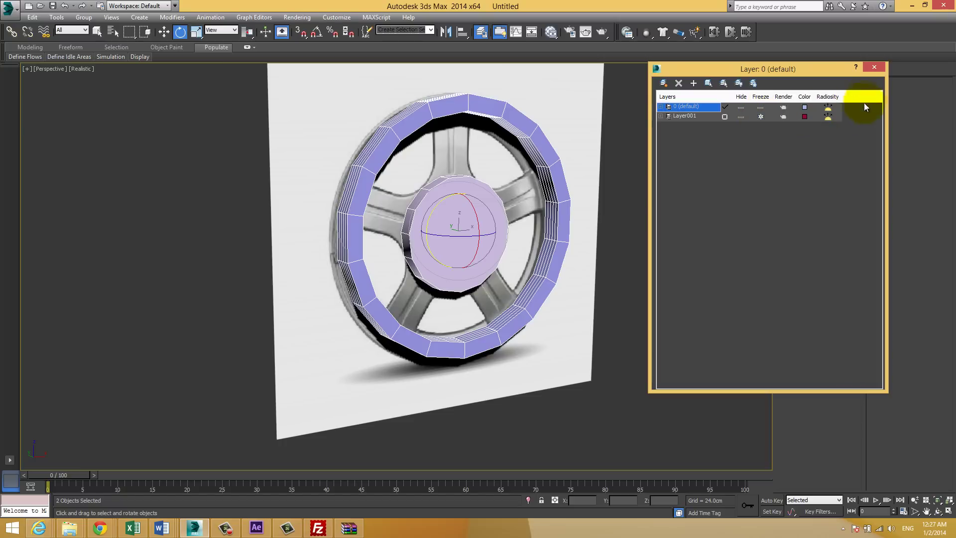
click(879, 67)
click(662, 160)
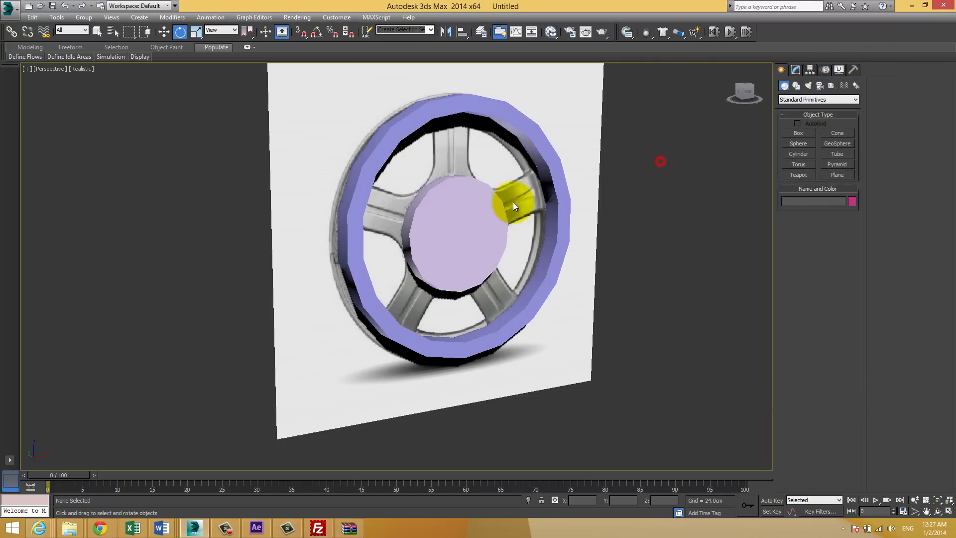
Align Tube001 centre-to-centre with the hub cylinder on X, Y and Z position
click(537, 139)
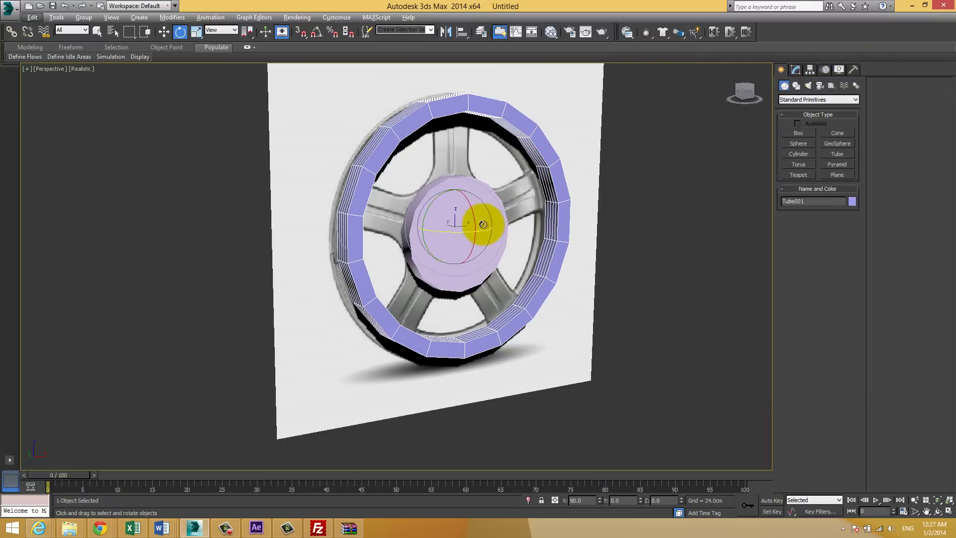
key(f)
middle_drag(496, 217, 476, 216)
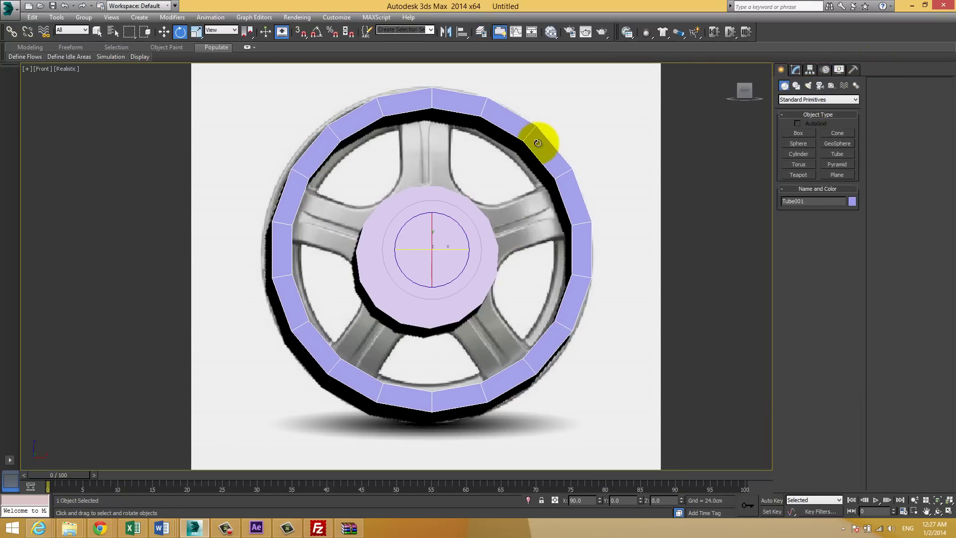
click(465, 33)
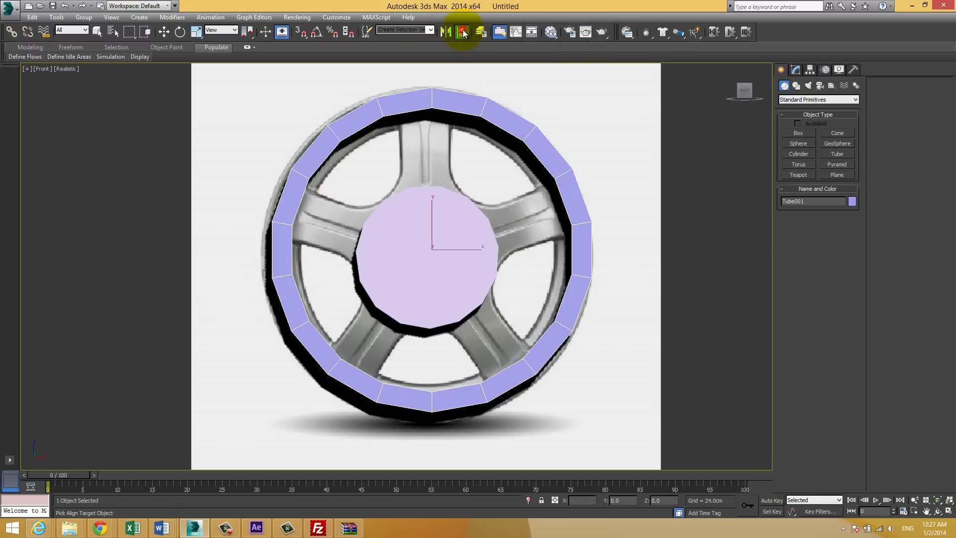
click(473, 225)
drag(476, 171, 647, 106)
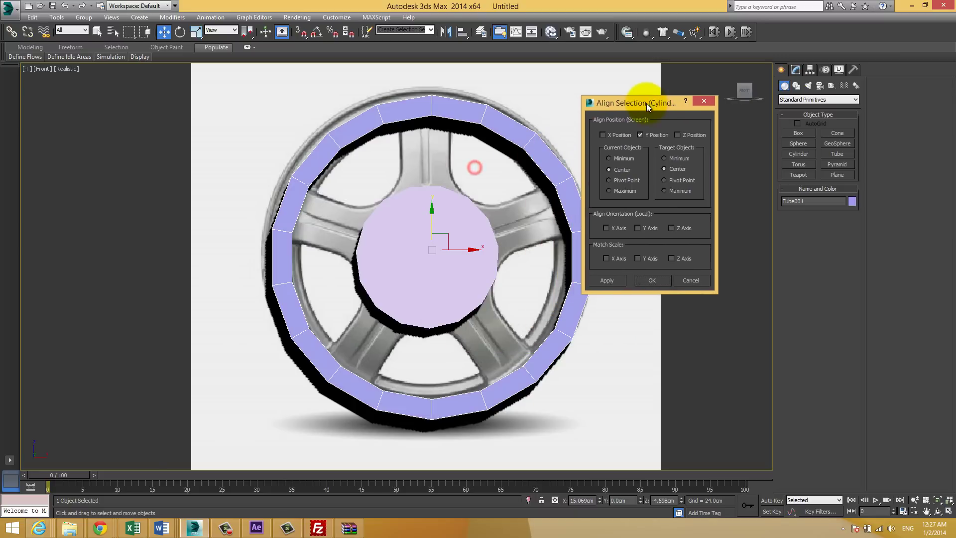
click(605, 135)
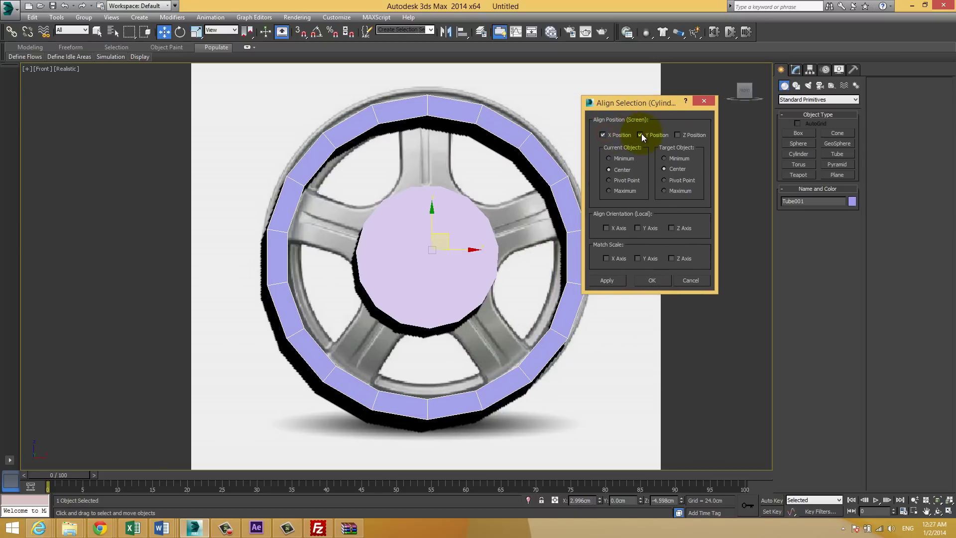
click(694, 134)
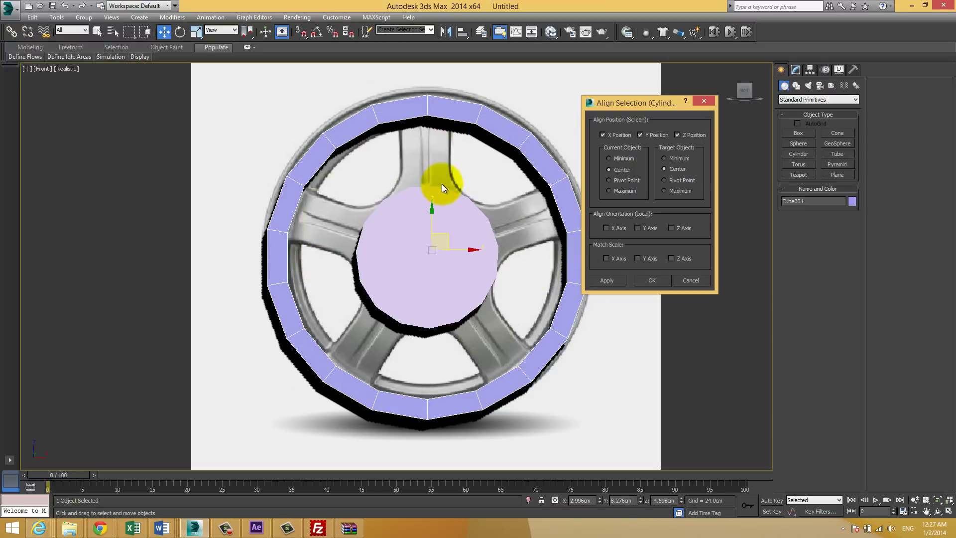
click(642, 281)
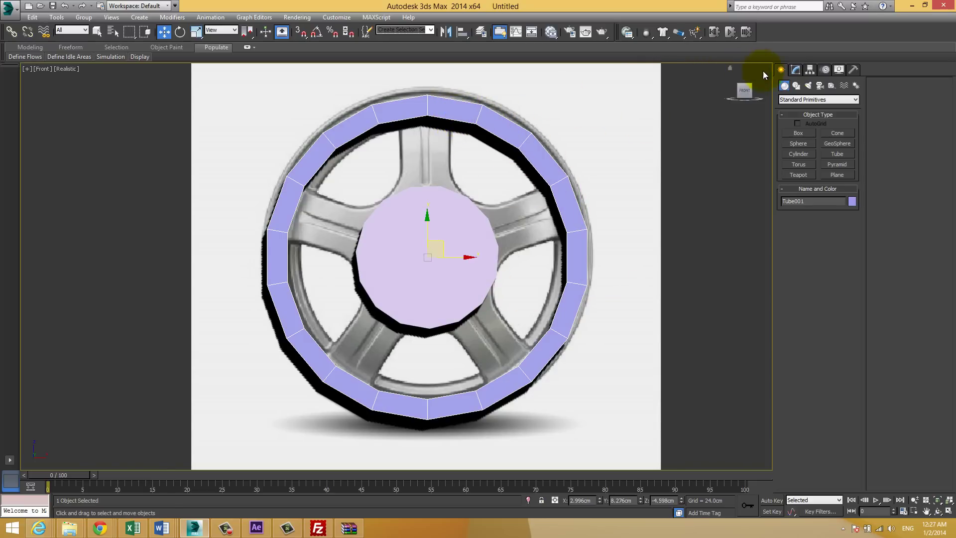
Set tube radii to 435.822cm and 359.344cm and switch the viewport to Shaded display
click(796, 70)
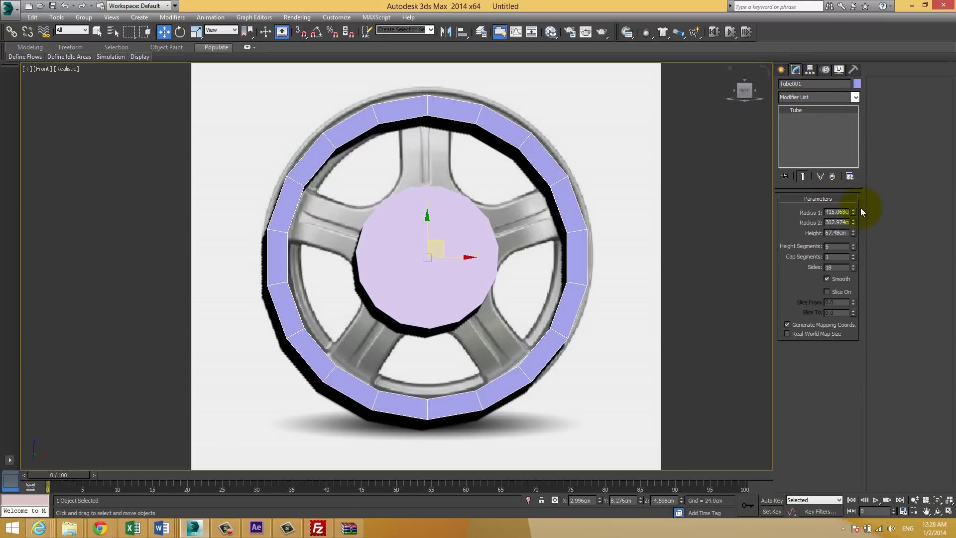
drag(855, 213, 852, 220)
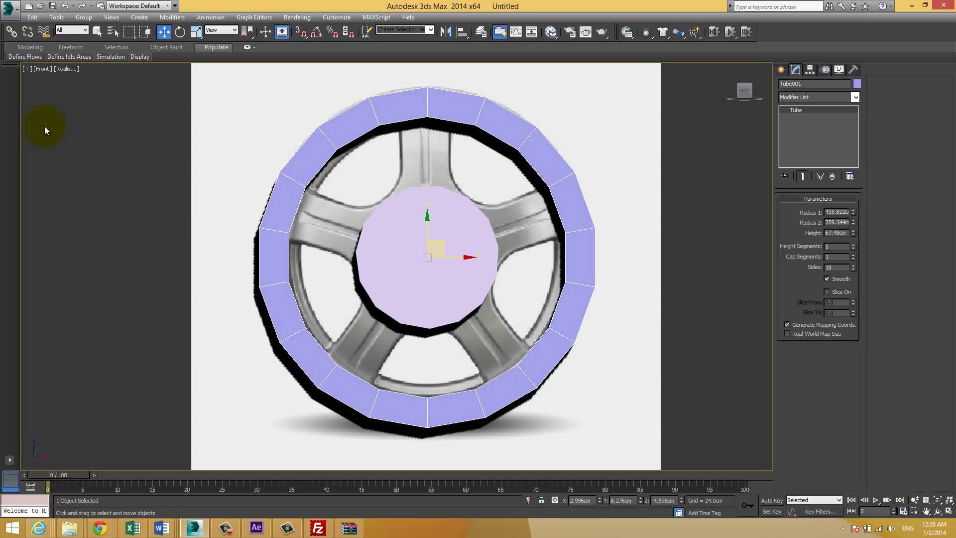
click(66, 69)
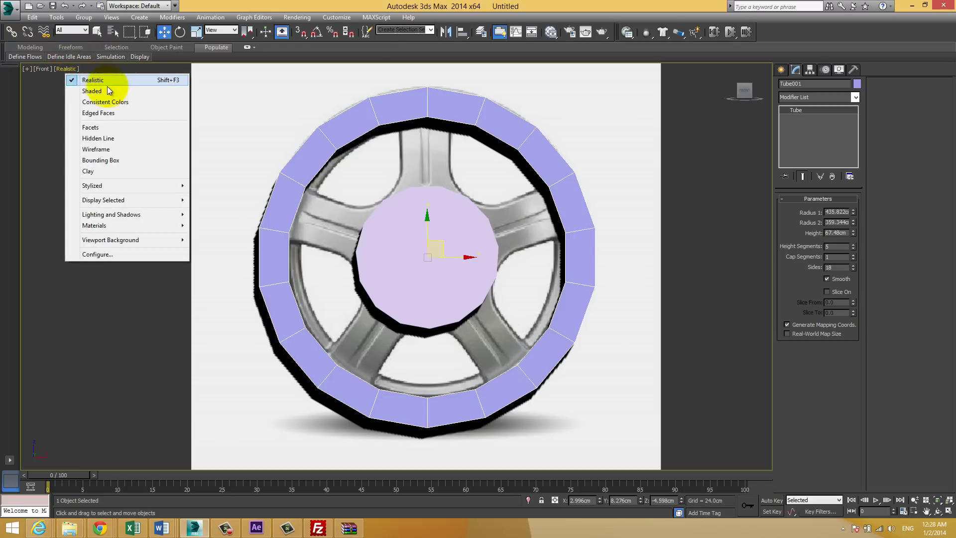
click(106, 91)
click(150, 124)
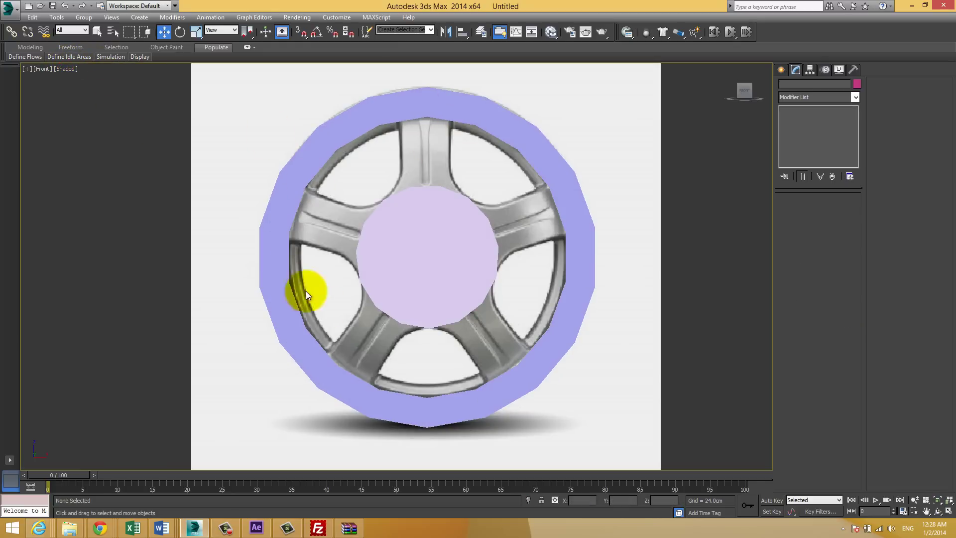
click(504, 127)
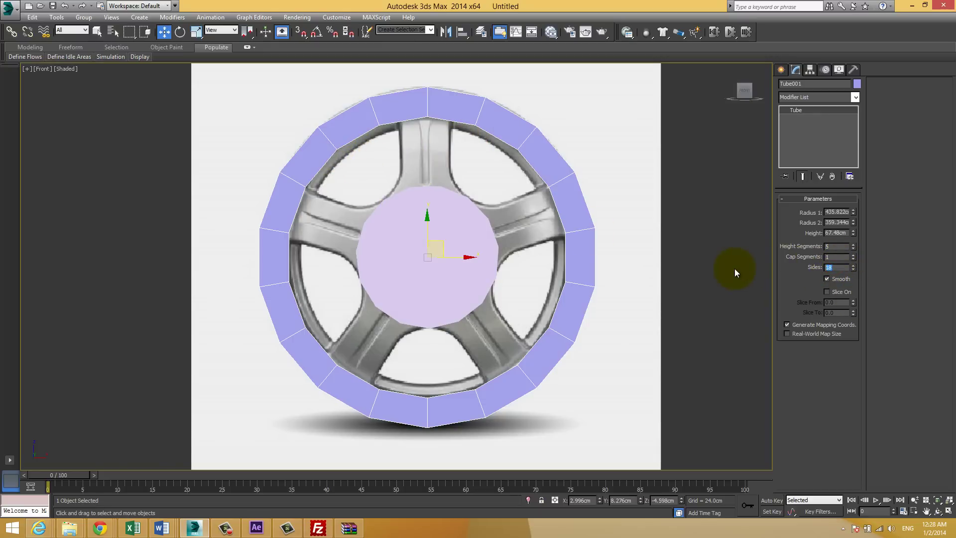
Give Tube001 15 sides and check the selection of the rim tube and the hub cylinder
text(15)
key(Return)
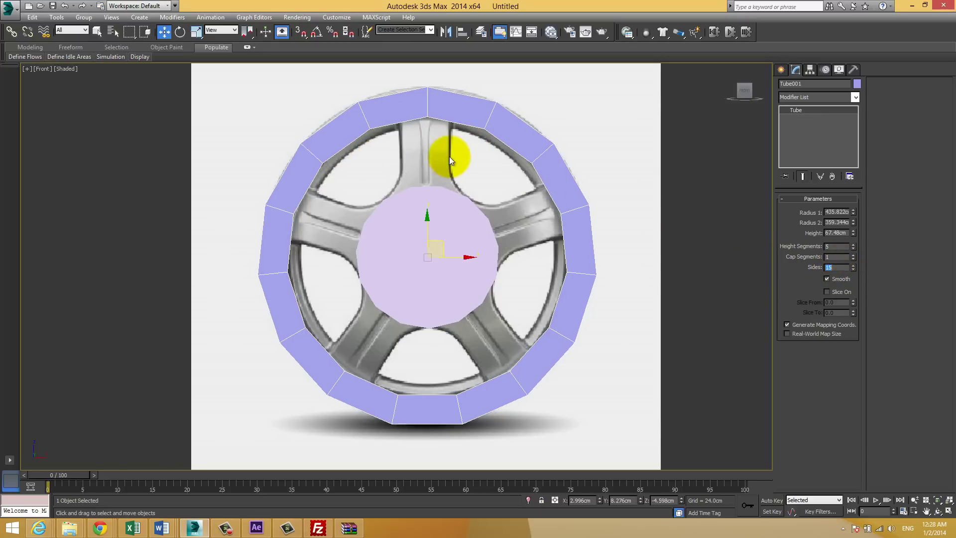
click(449, 156)
click(452, 106)
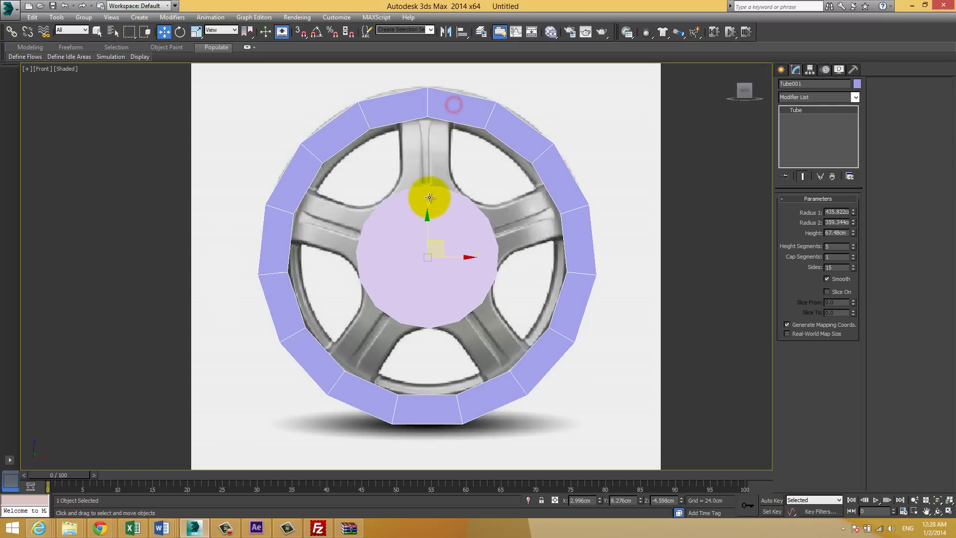
click(430, 198)
click(444, 111)
click(429, 218)
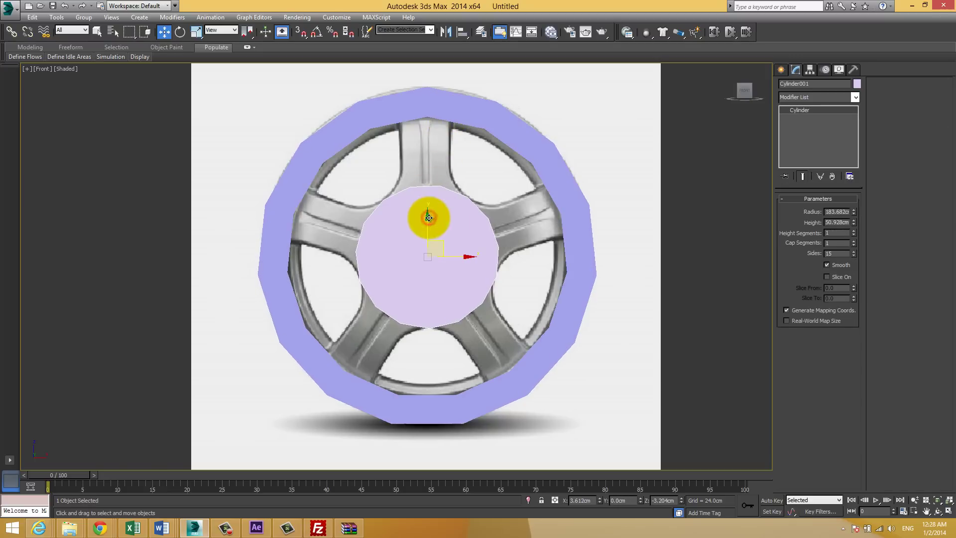
click(447, 203)
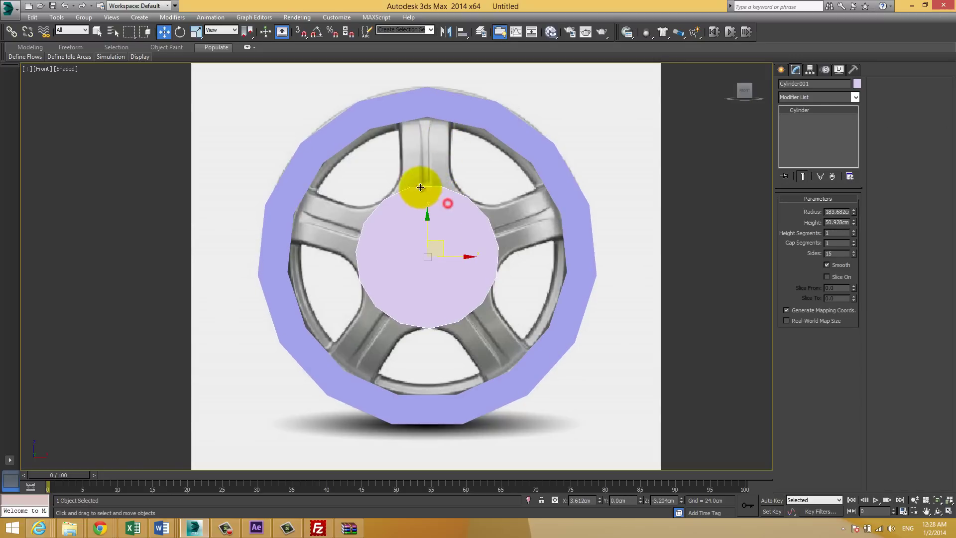
Rotate the rim tube about -10° around Z, then marquee-select both the tube and the hub
key(e)
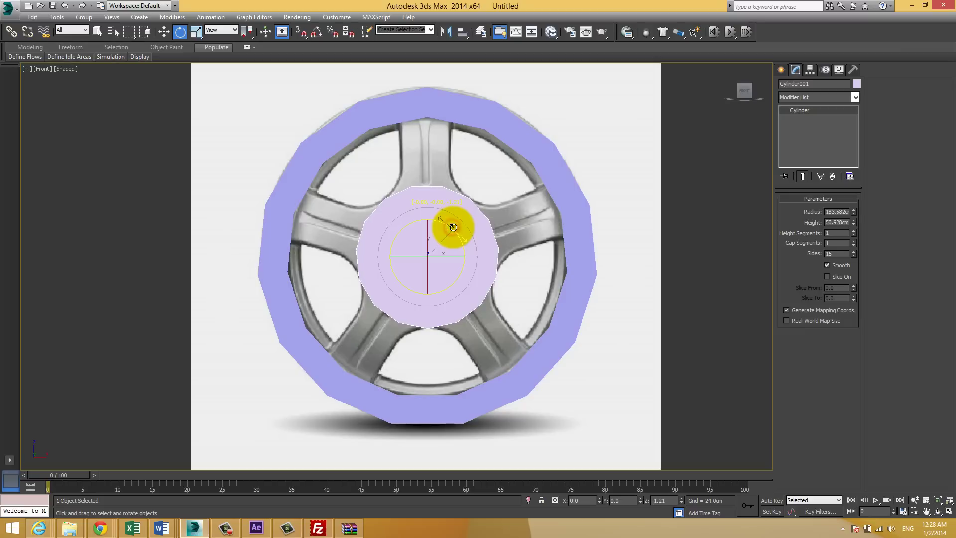
click(433, 97)
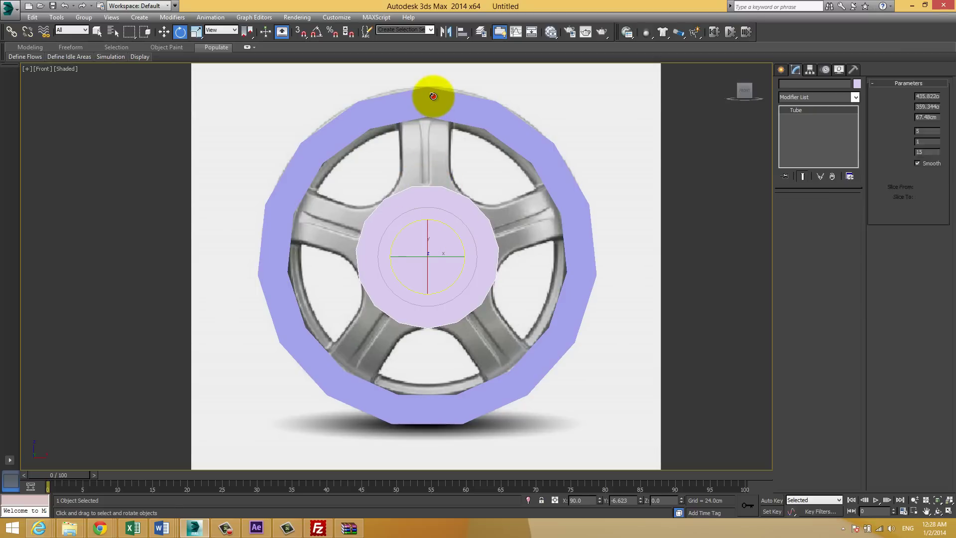
drag(445, 218, 456, 223)
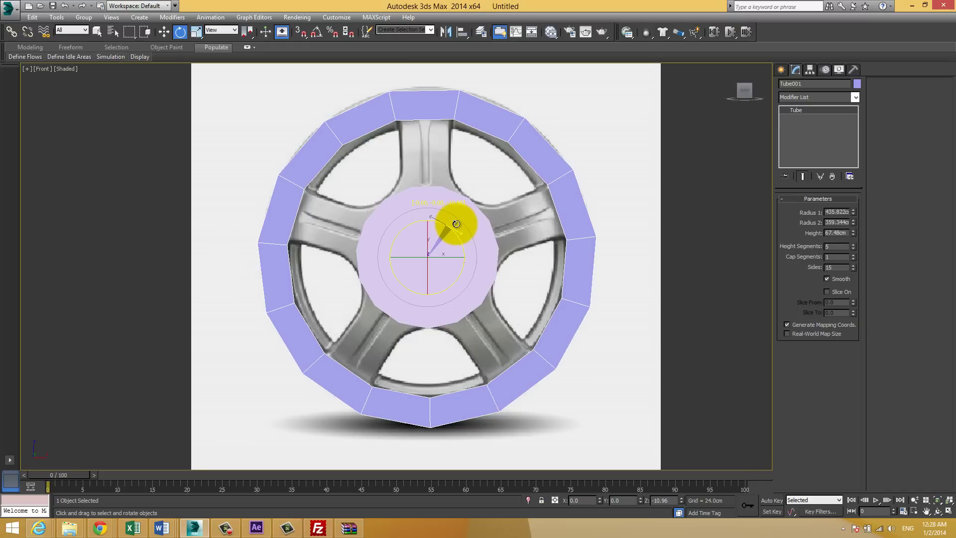
click(440, 157)
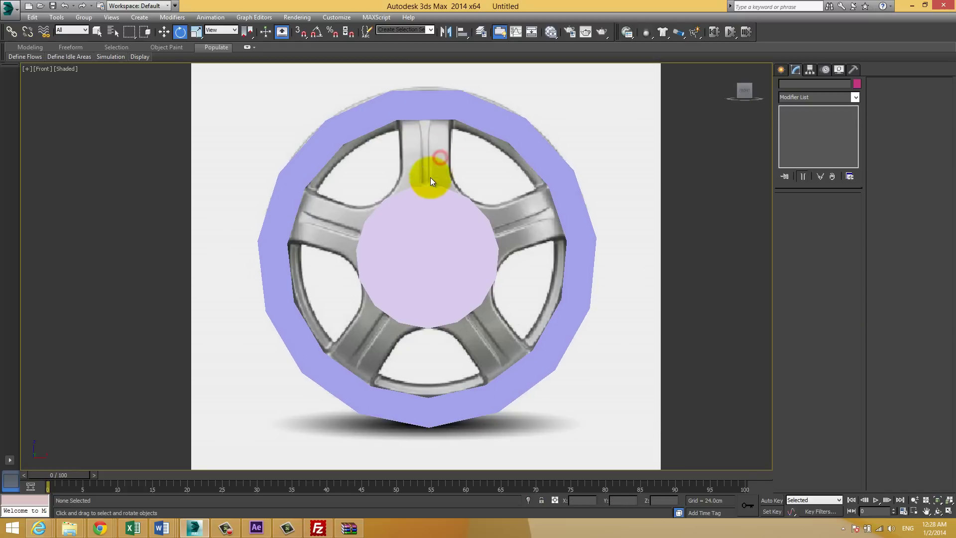
drag(416, 207, 414, 218)
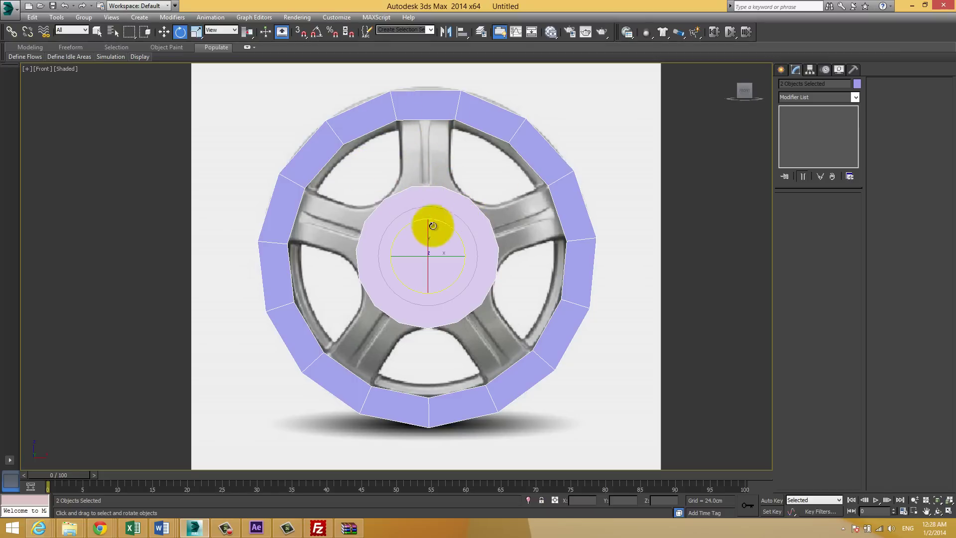
Set Cylinder001's Cap Segments to 2, briefly trying 3, and check the hub's shading
click(462, 221)
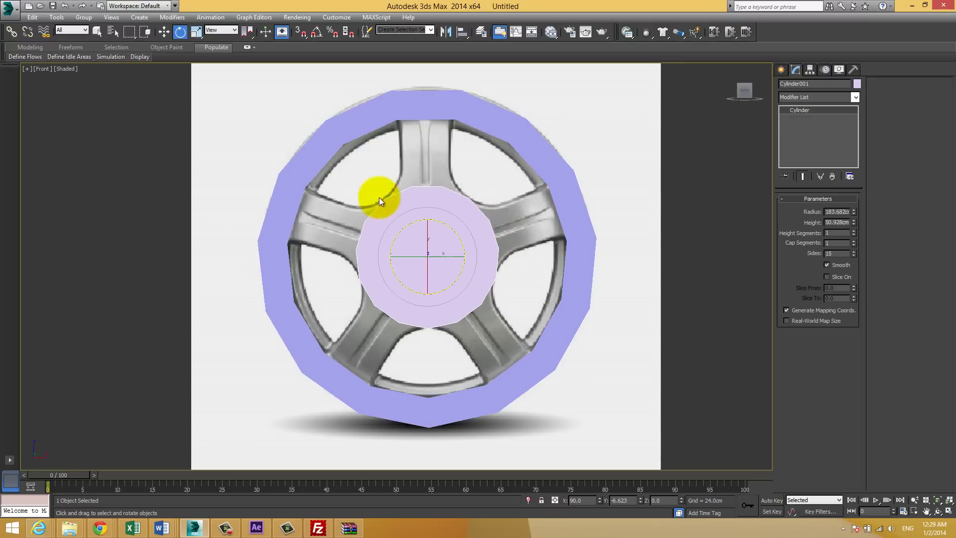
click(854, 240)
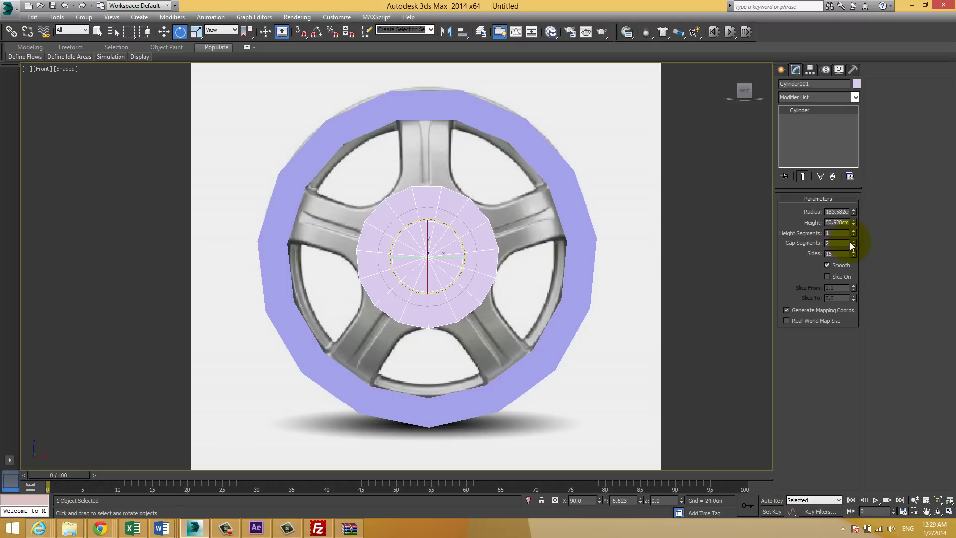
click(853, 241)
click(589, 147)
click(451, 210)
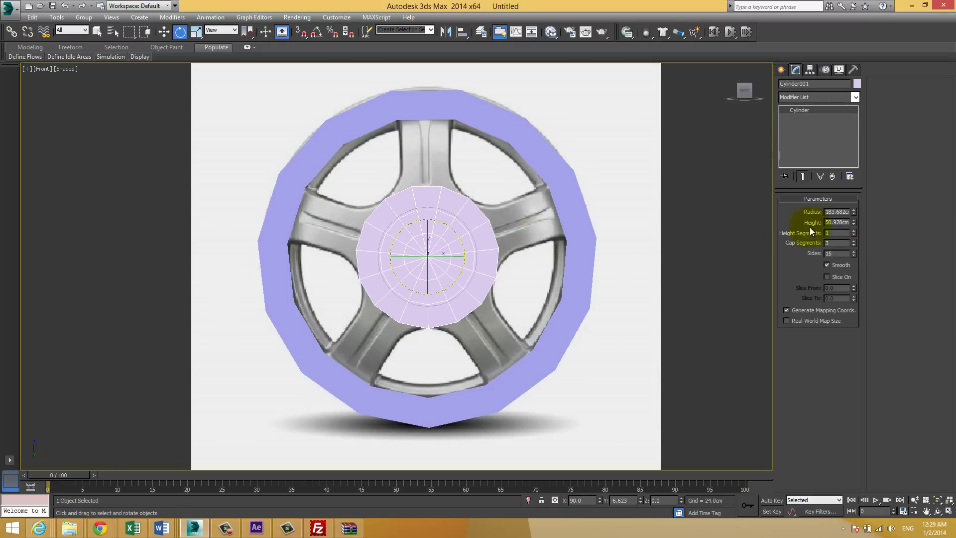
click(852, 245)
click(670, 212)
click(471, 224)
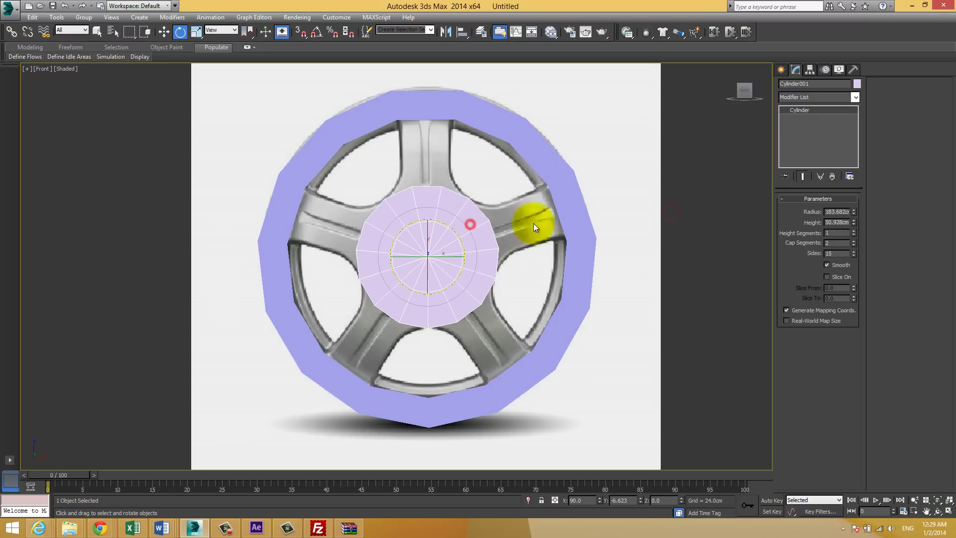
click(634, 228)
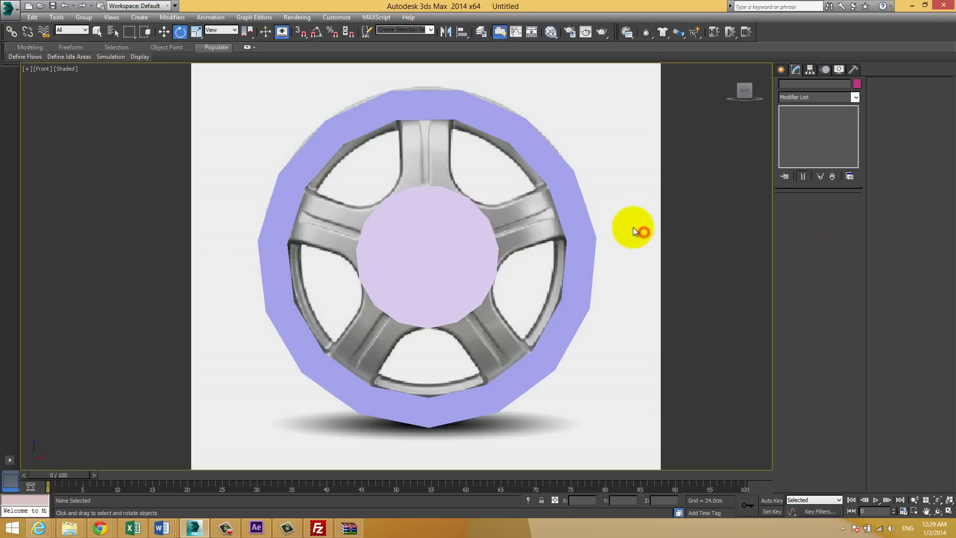
click(462, 224)
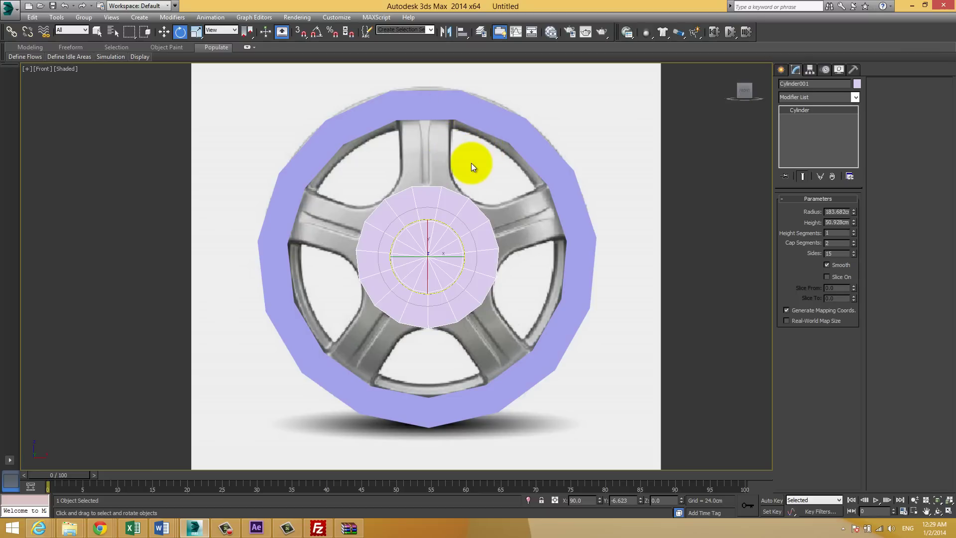
Convert Tube001 to Editable Poly and attach Cylinder001 to it as one object
click(503, 122)
right_click(551, 119)
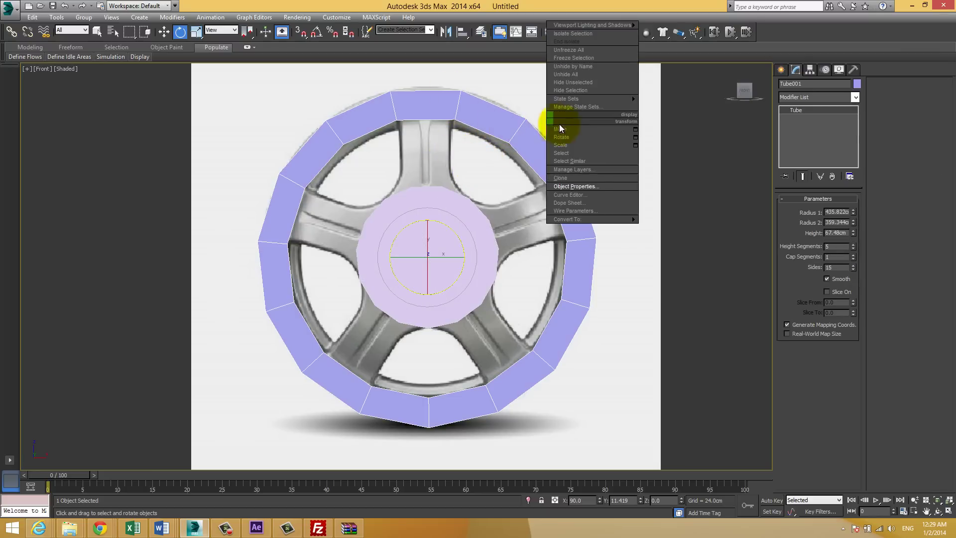
click(668, 225)
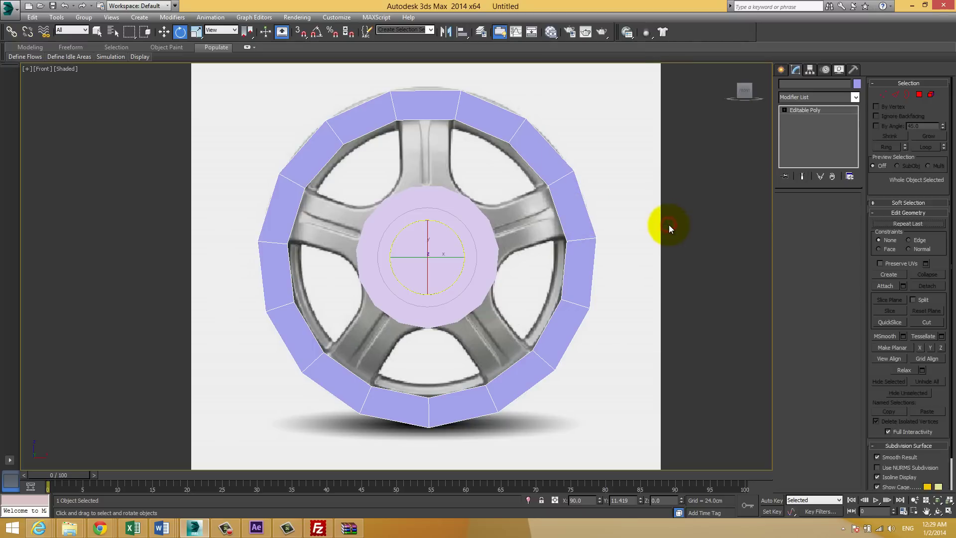
click(890, 159)
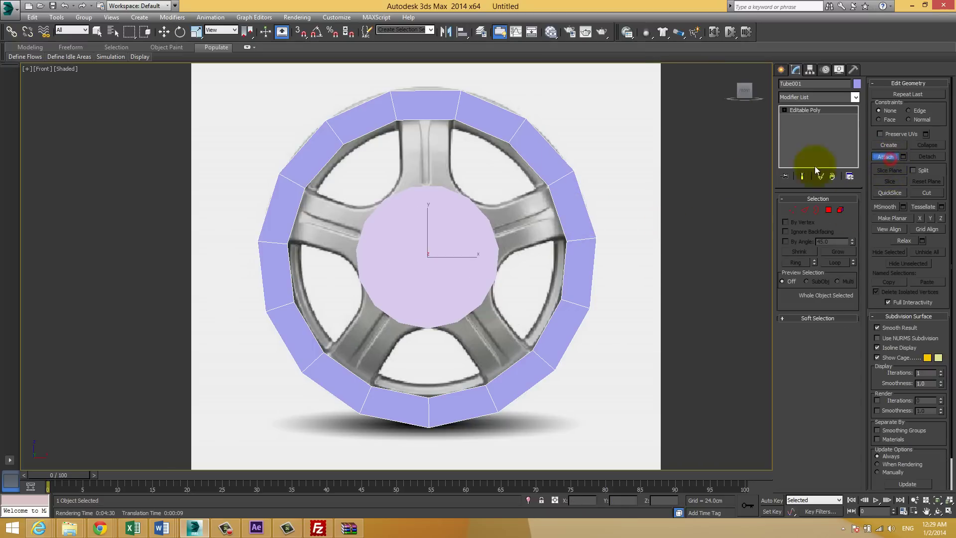
click(470, 221)
key(w)
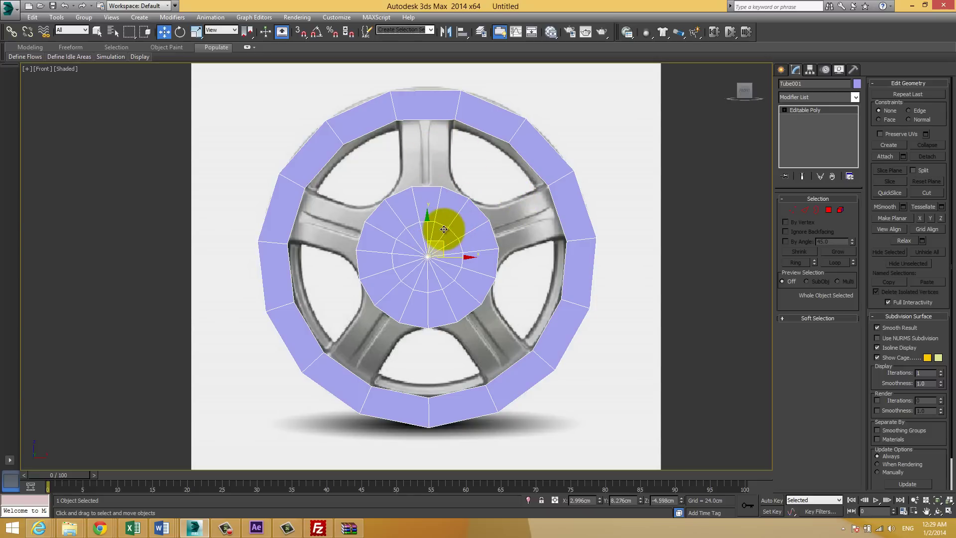
click(607, 180)
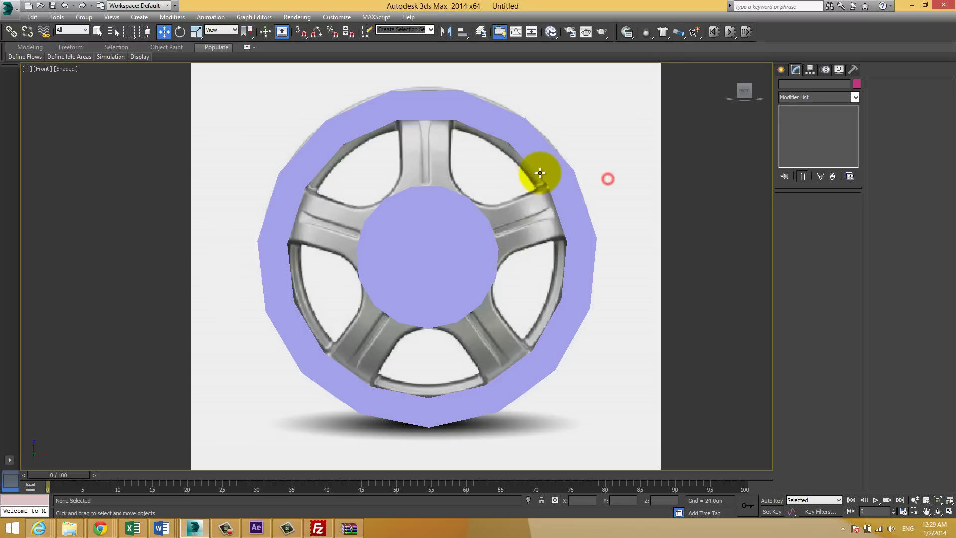
Try Polygon and Vertex picks on the merged rim and hub, then exit sub-object mode
click(478, 241)
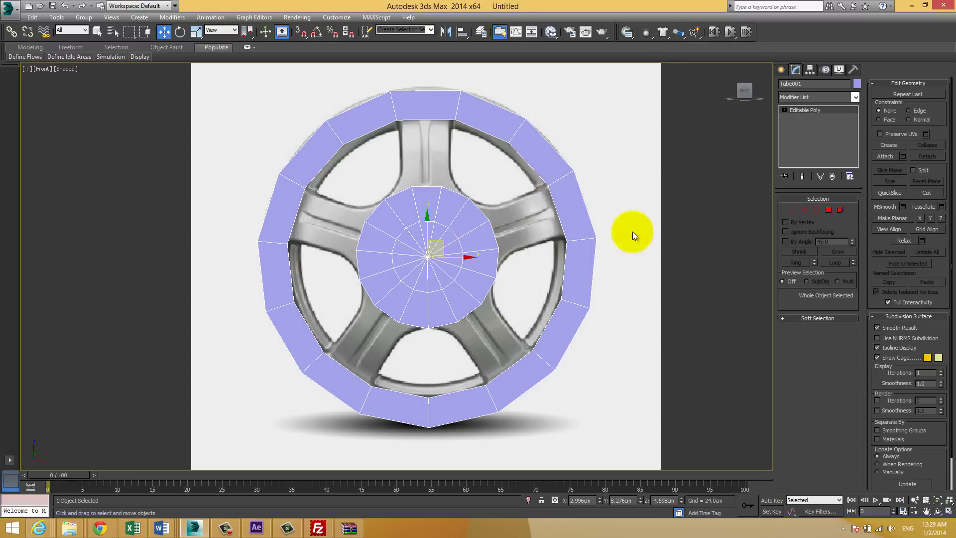
click(829, 212)
click(486, 115)
click(439, 201)
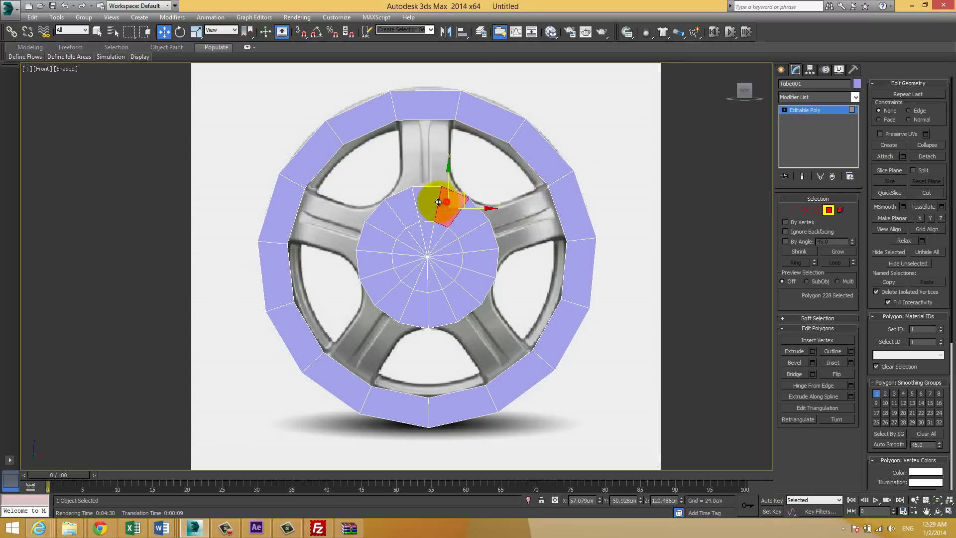
key(1)
mouse_move(404, 178)
mouse_down()
mouse_move(423, 201)
mouse_move(417, 152)
mouse_up()
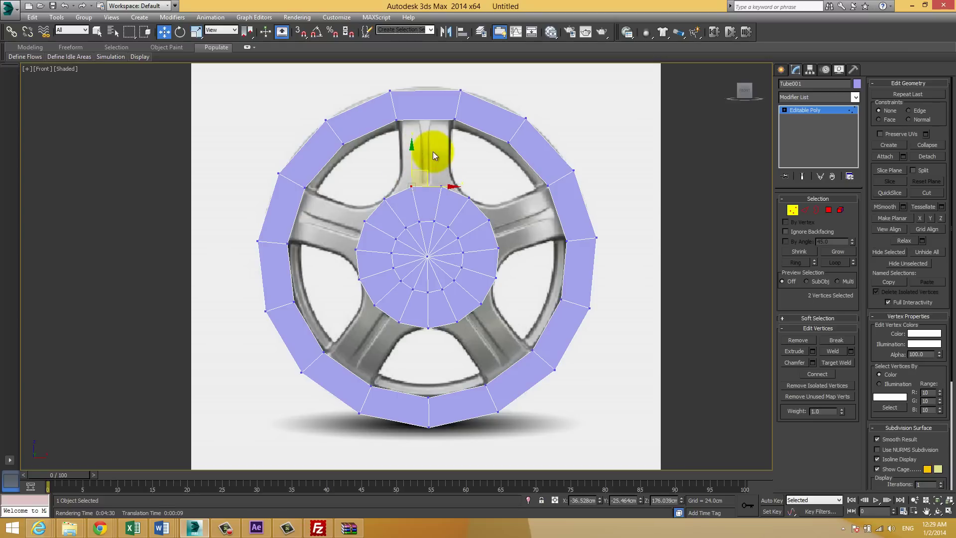
click(813, 110)
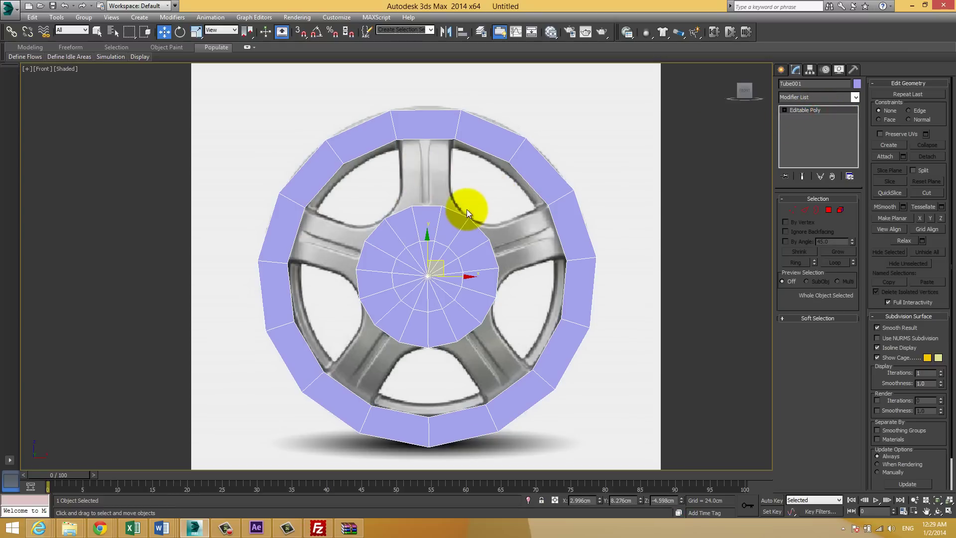
Switch to the Perspective view and orbit to a low oblique angle on the wheel
key(p)
mouse_move(467, 209)
alt+middle_down()
mouse_move(446, 220)
mouse_move(402, 205)
mouse_move(429, 199)
alt+middle_up()
scroll(432, 211, up, 3)
scroll(433, 213, down, 2)
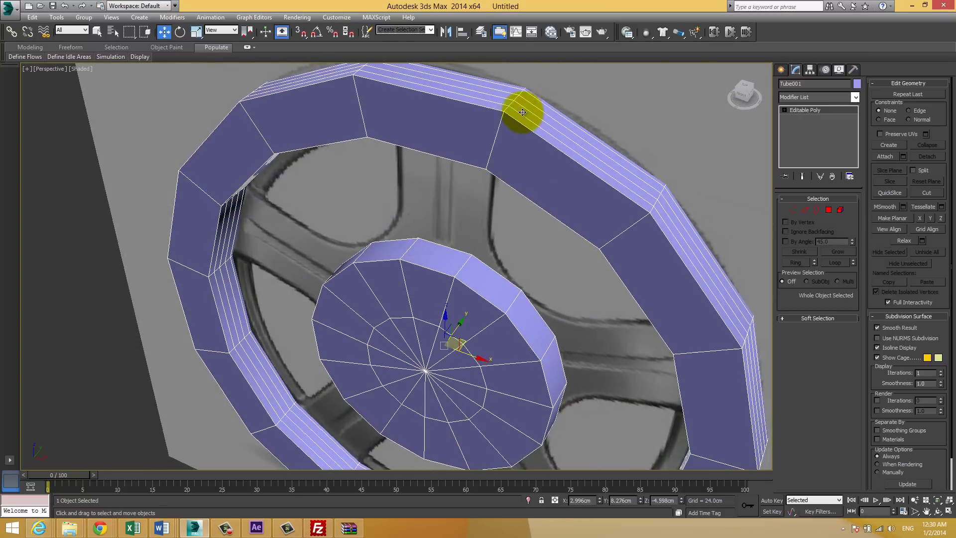
Undo back to the unconverted rim tube and separate hub cylinder
click(493, 200)
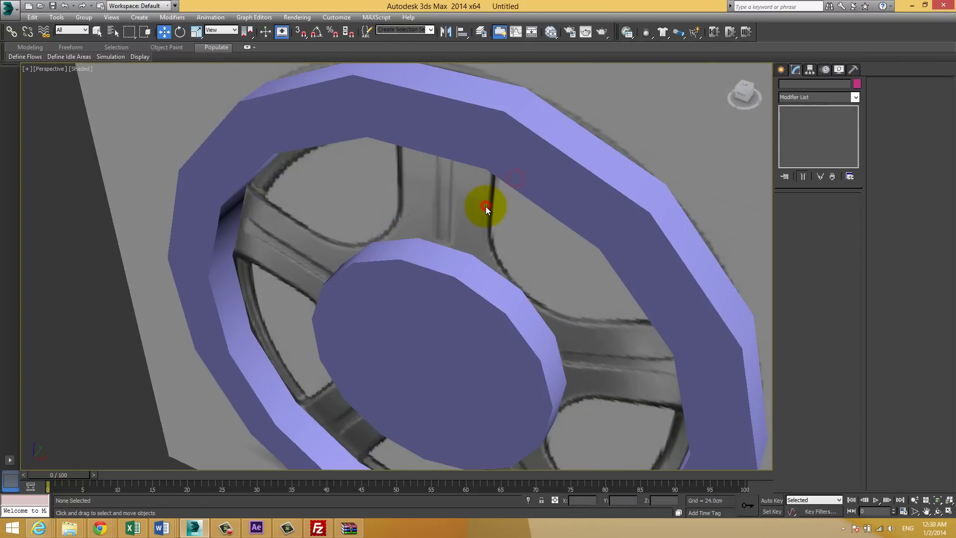
key(ctrl+a)
key(ctrl+z)
key(ctrl+z)
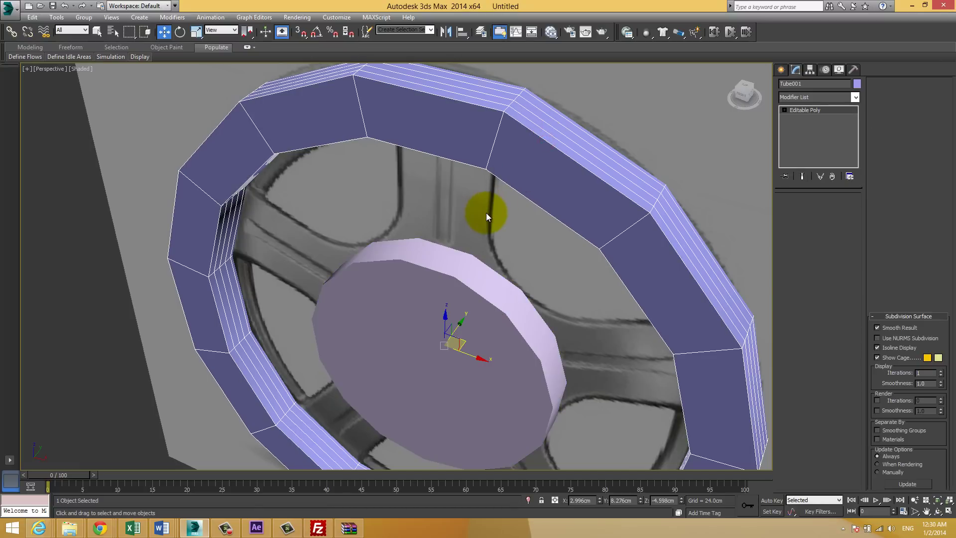
key(ctrl+z)
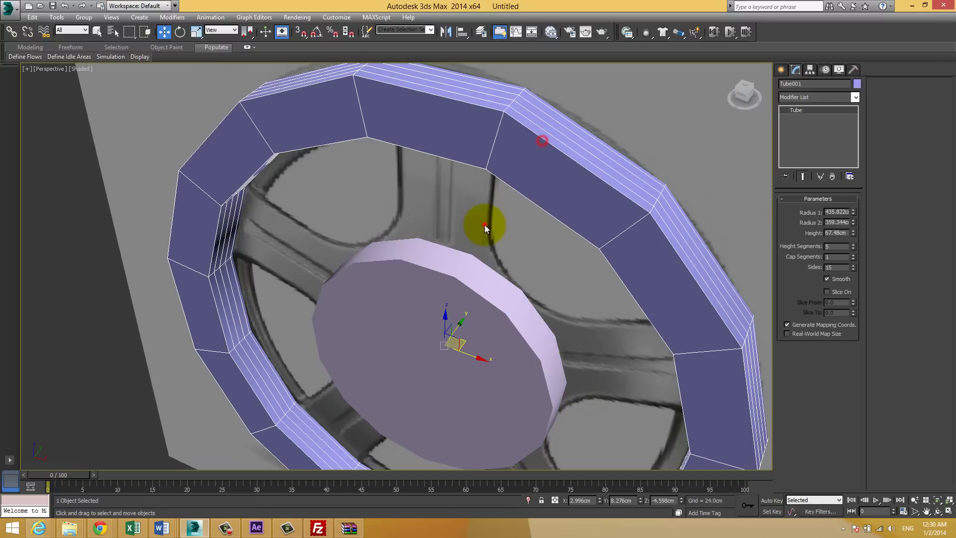
click(487, 224)
Set Tube001's Height Segments from 5 to 1 and check the result
click(530, 149)
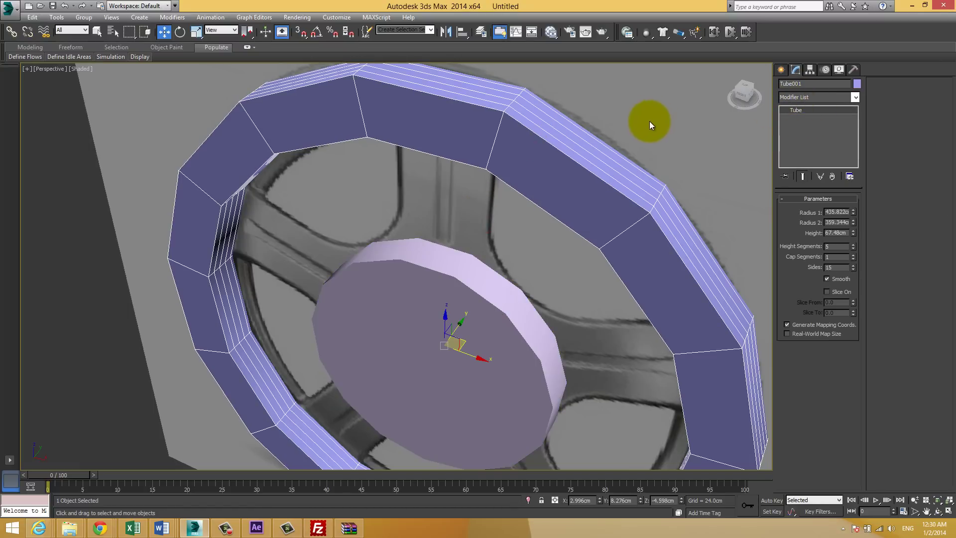
click(843, 245)
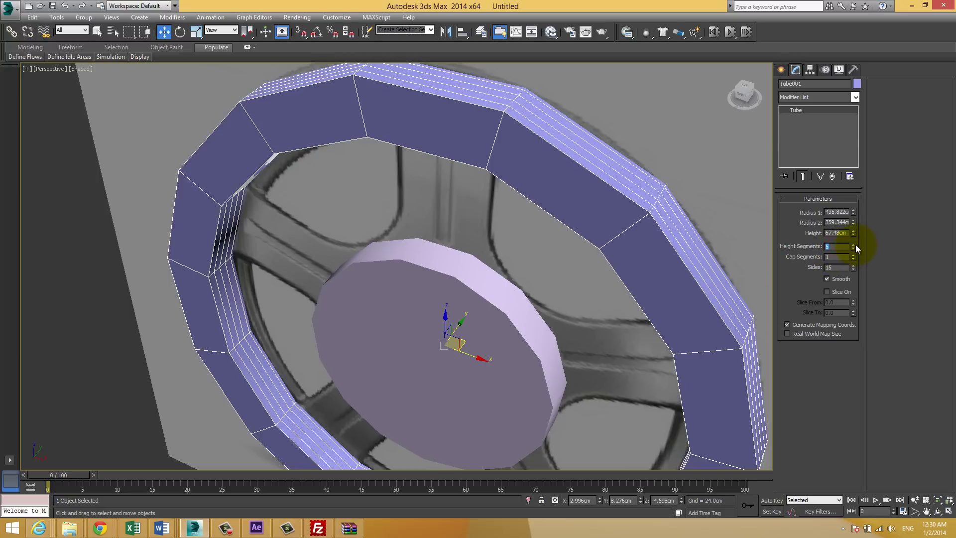
text(1)
key(Return)
click(692, 154)
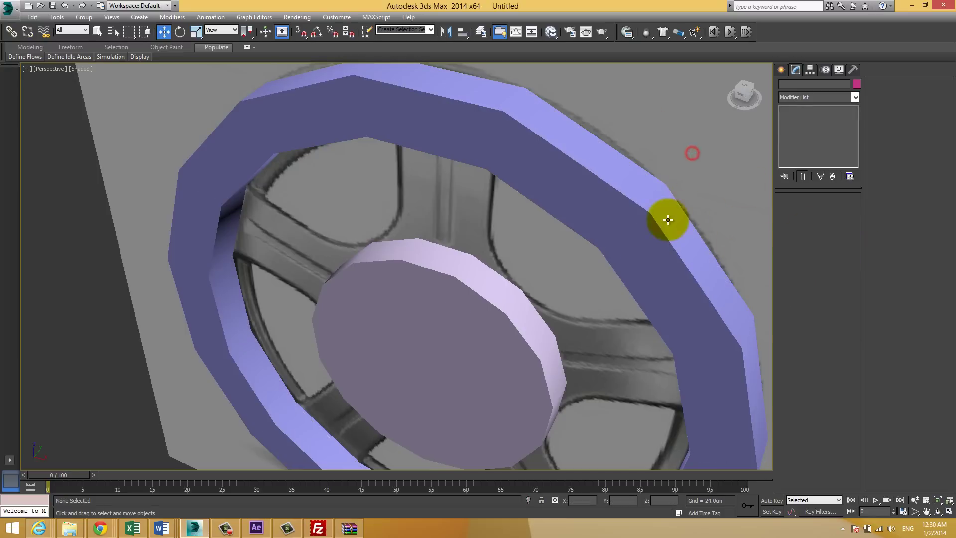
click(648, 194)
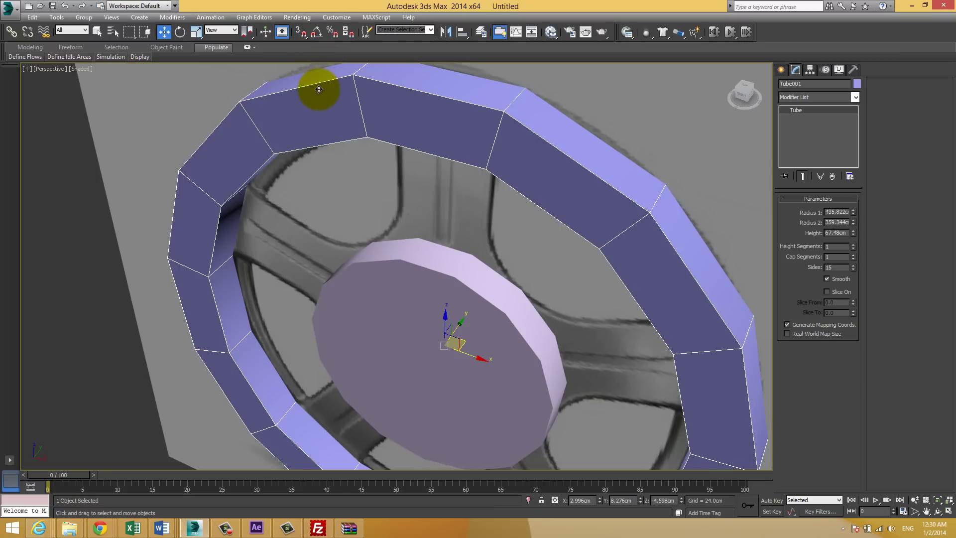
click(427, 213)
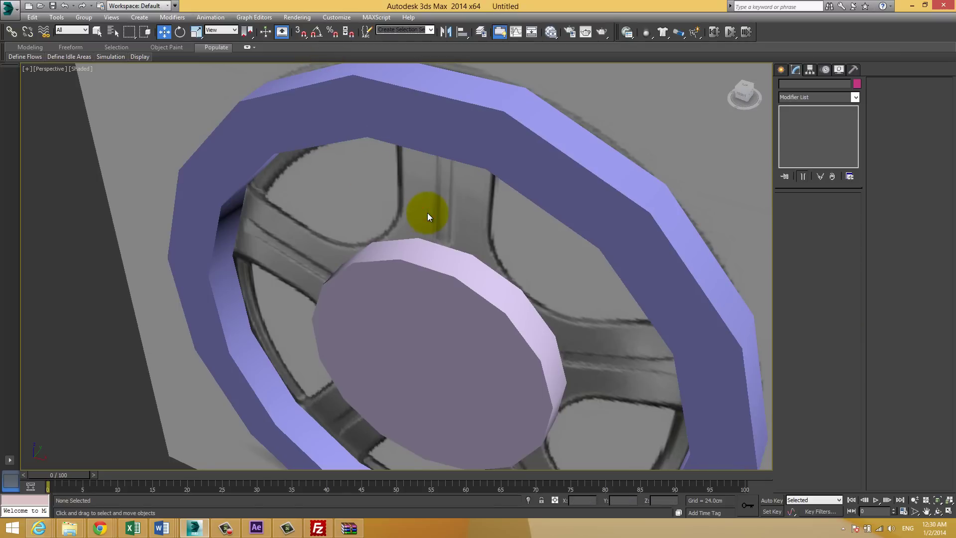
click(540, 146)
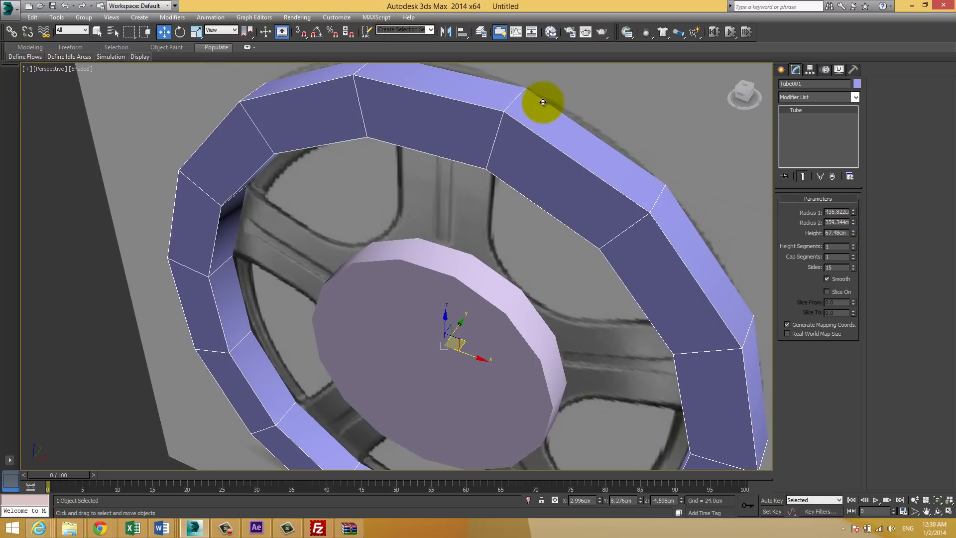
Convert the single-segment Tube001 to Editable Poly again and attach the hub cylinder
right_click(545, 96)
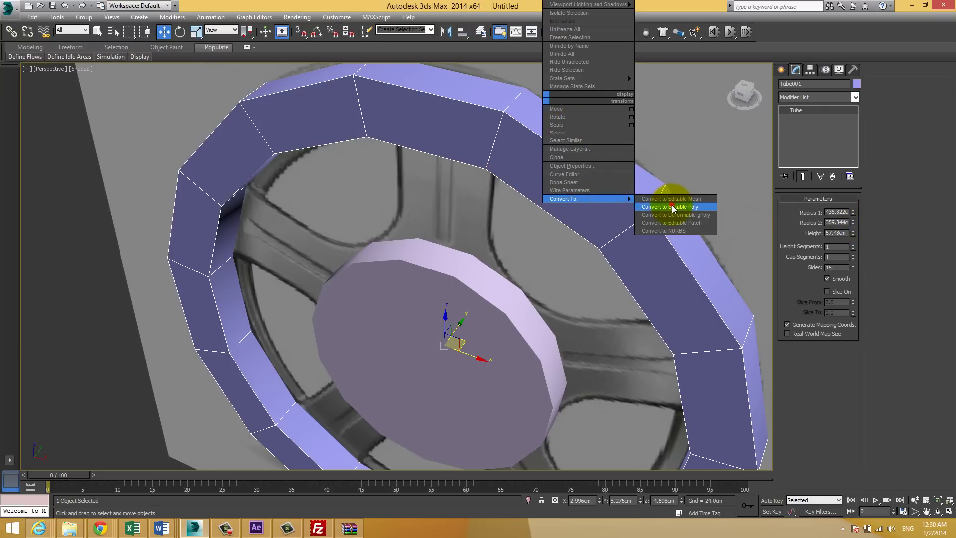
click(673, 201)
click(885, 157)
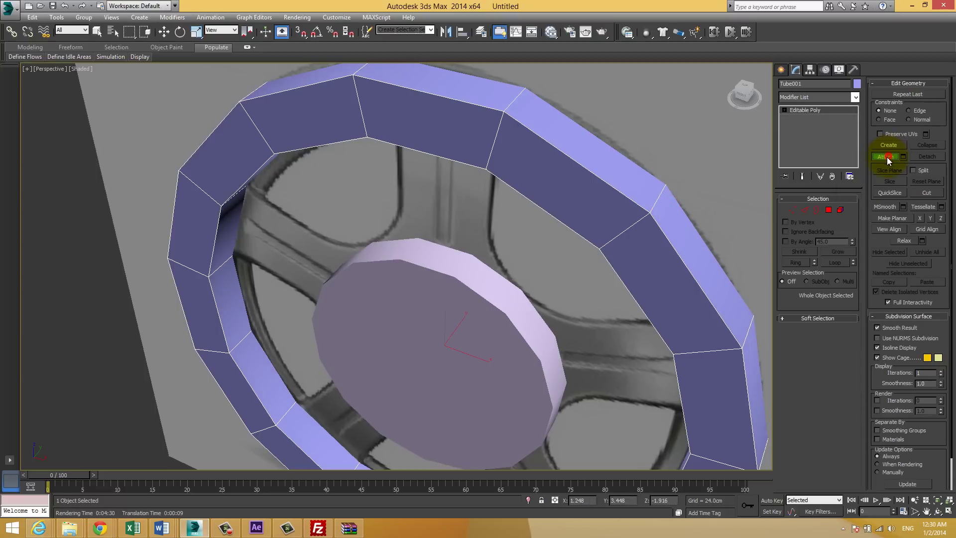
click(452, 317)
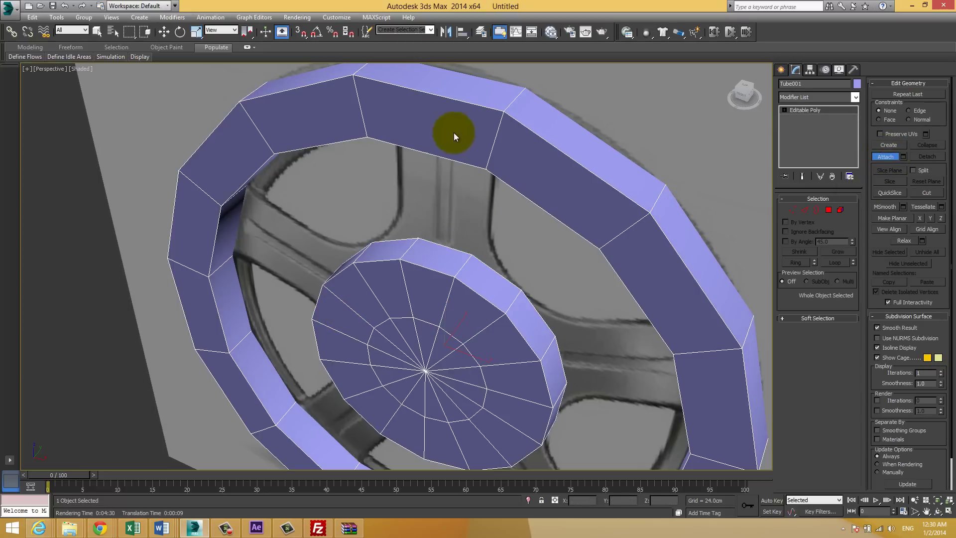
key(w)
mouse_move(431, 237)
alt+middle_down()
mouse_move(379, 220)
mouse_move(431, 220)
mouse_move(433, 192)
mouse_move(435, 204)
alt+middle_up()
key(4)
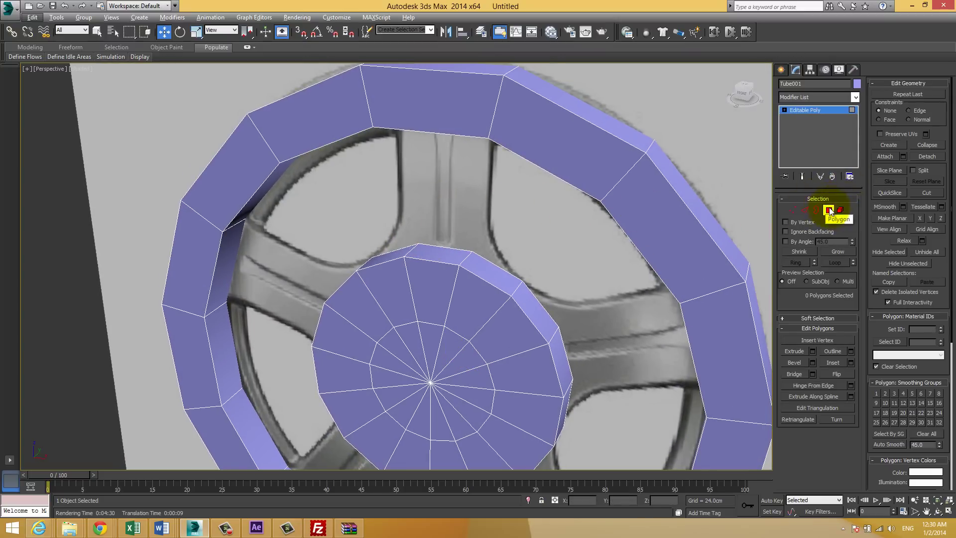
Bridge the hub's top-edge polygon to the top rim polygon to form the first spoke
click(438, 251)
alt+middle_drag(463, 229, 438, 148)
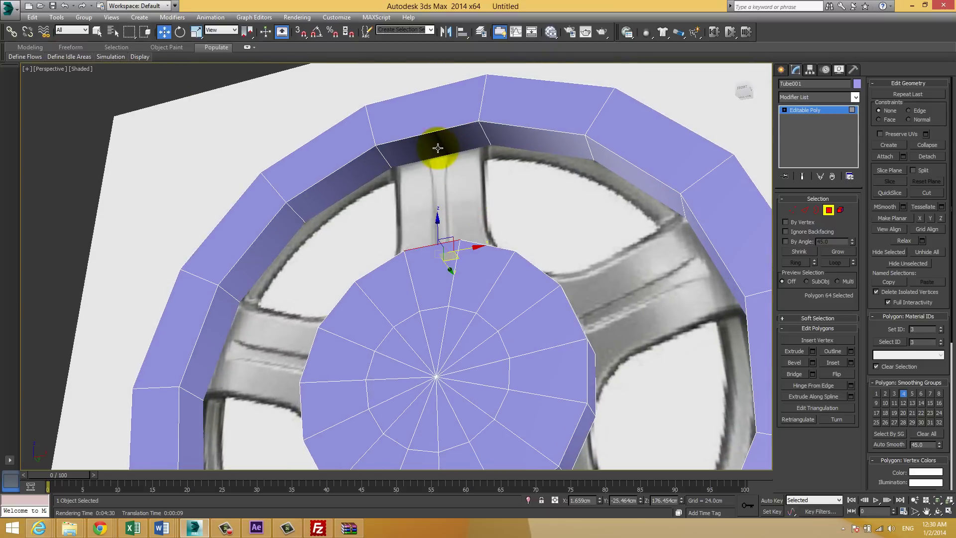
ctrl+click(438, 148)
mouse_move(458, 204)
alt+middle_down()
mouse_move(459, 260)
mouse_move(462, 211)
alt+middle_up()
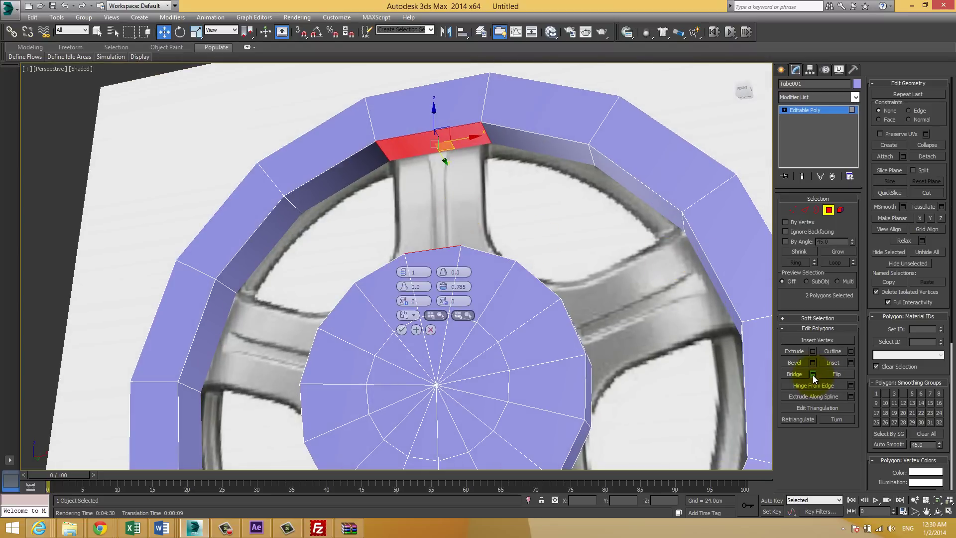
mouse_move(513, 243)
alt+middle_down()
mouse_move(623, 285)
mouse_move(559, 283)
alt+middle_up()
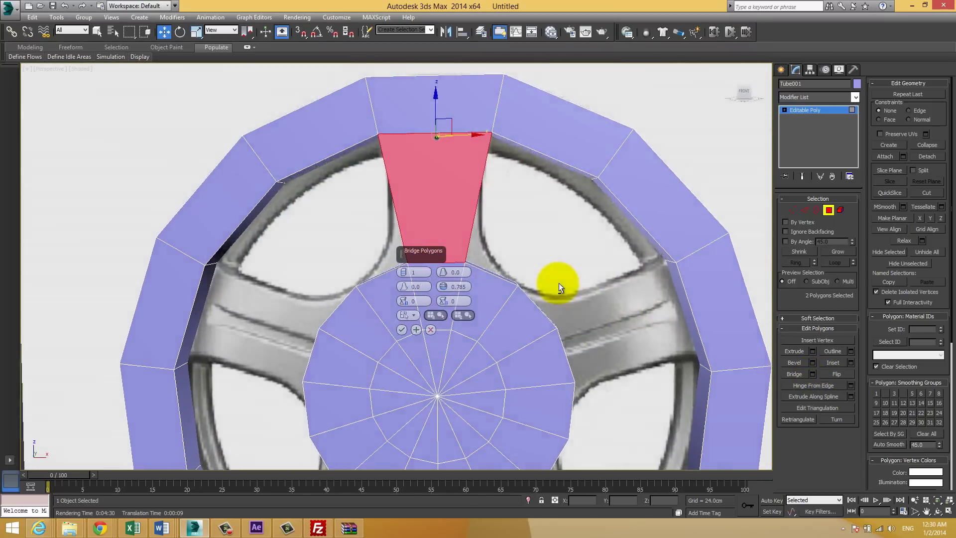
click(401, 330)
click(546, 223)
scroll(448, 215, down, 5)
mouse_move(444, 238)
alt+middle_down()
mouse_move(486, 239)
mouse_move(427, 228)
mouse_move(407, 211)
alt+middle_up()
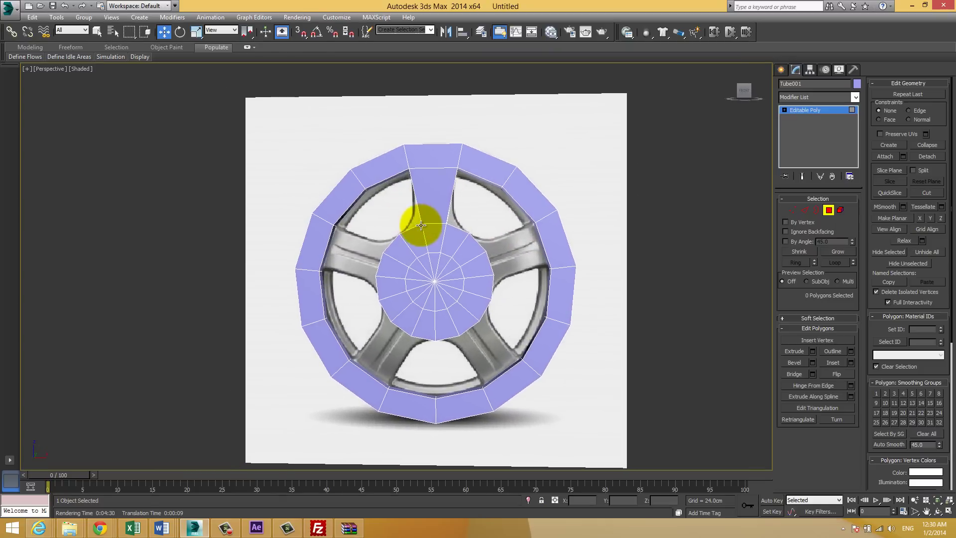
Select the two spoke vertices at the hub and trial-move them, cancelling the move
scroll(411, 214, up, 3)
key(1)
drag(440, 246, 439, 241)
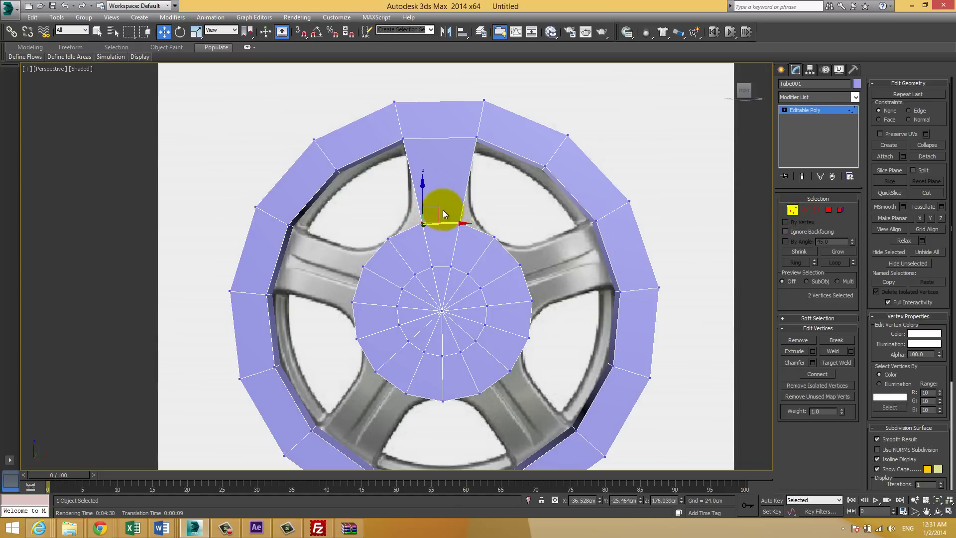
drag(447, 222, 495, 223)
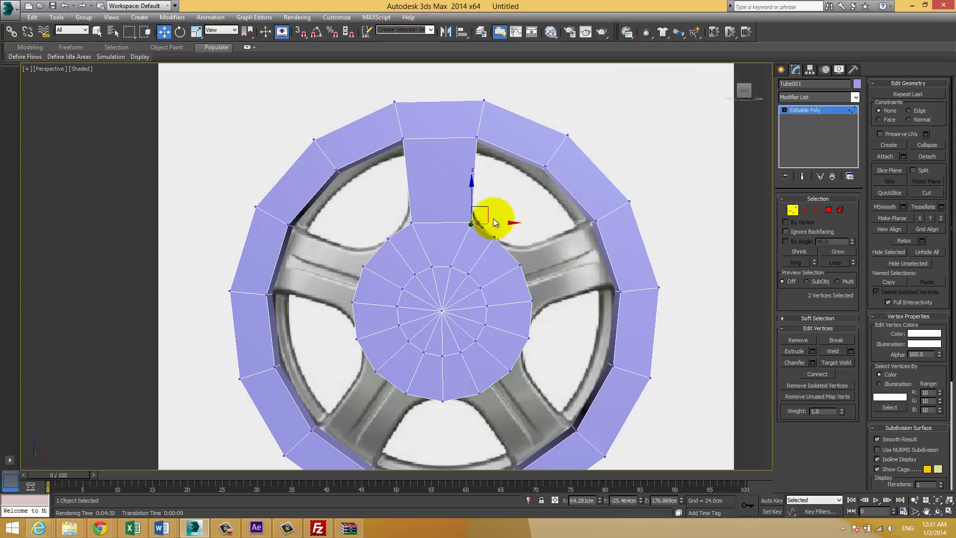
right_click(480, 201)
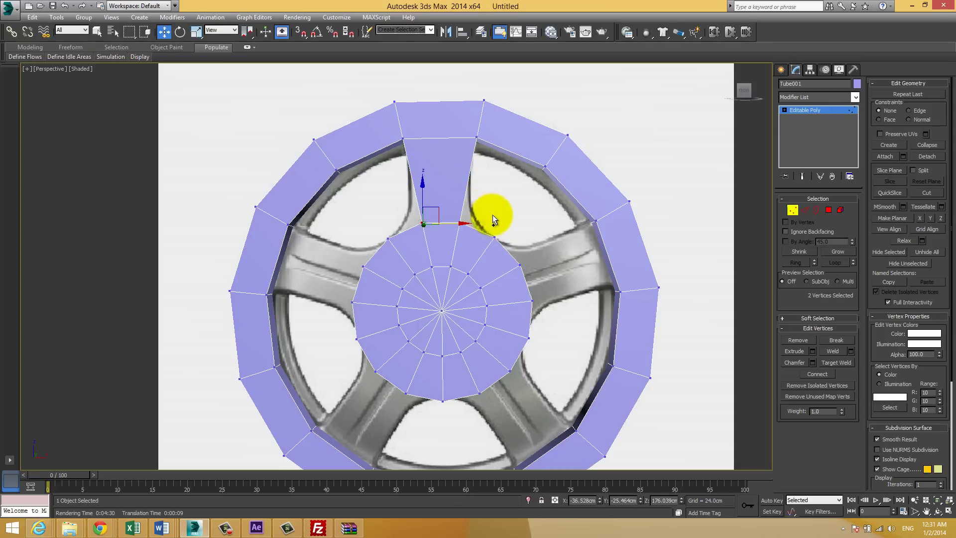
click(623, 133)
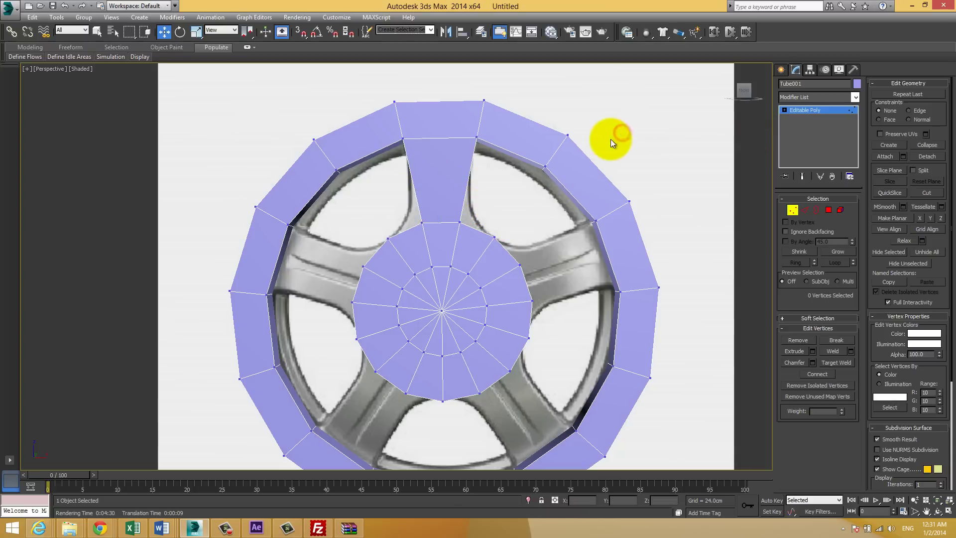
middle_drag(473, 254, 475, 218)
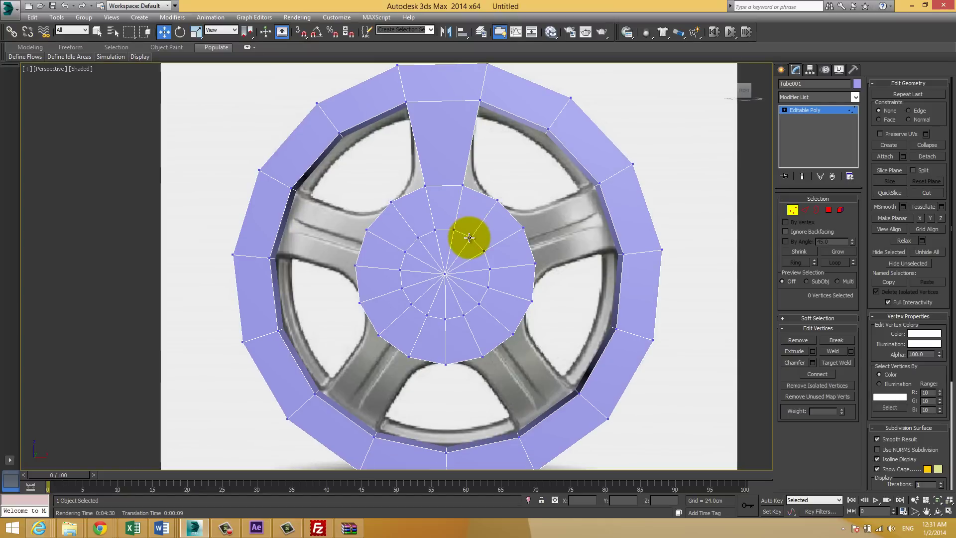
Undo the bridged spoke and exit vertex sub-object mode
key(ctrl+z)
click(623, 172)
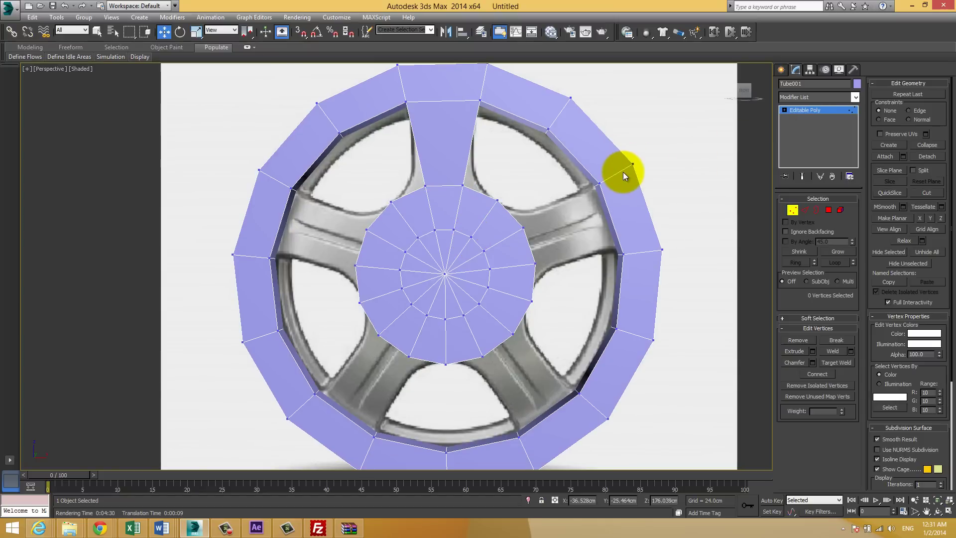
key(ctrl+z)
click(796, 113)
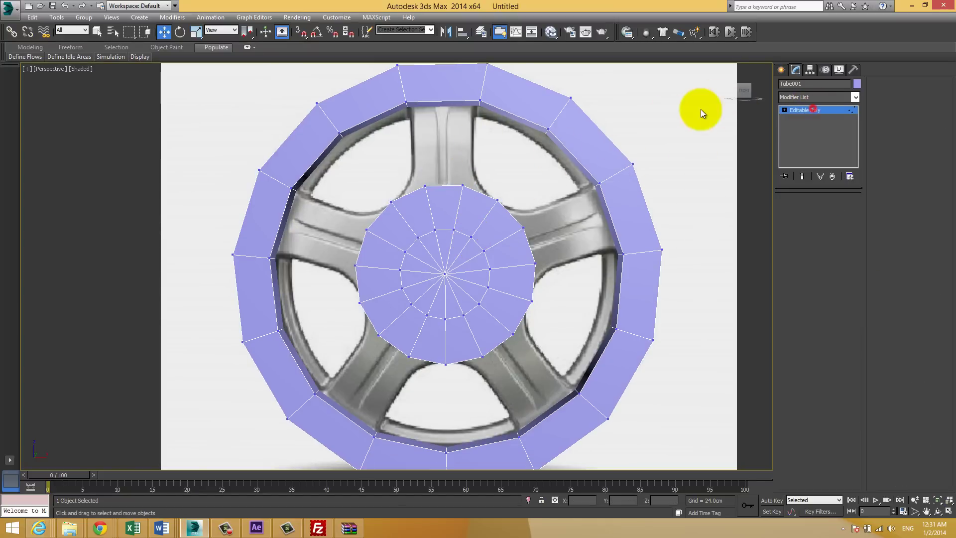
click(661, 110)
mouse_move(560, 198)
alt+middle_down()
mouse_move(523, 196)
mouse_move(544, 209)
mouse_move(604, 209)
mouse_move(542, 208)
alt+middle_up()
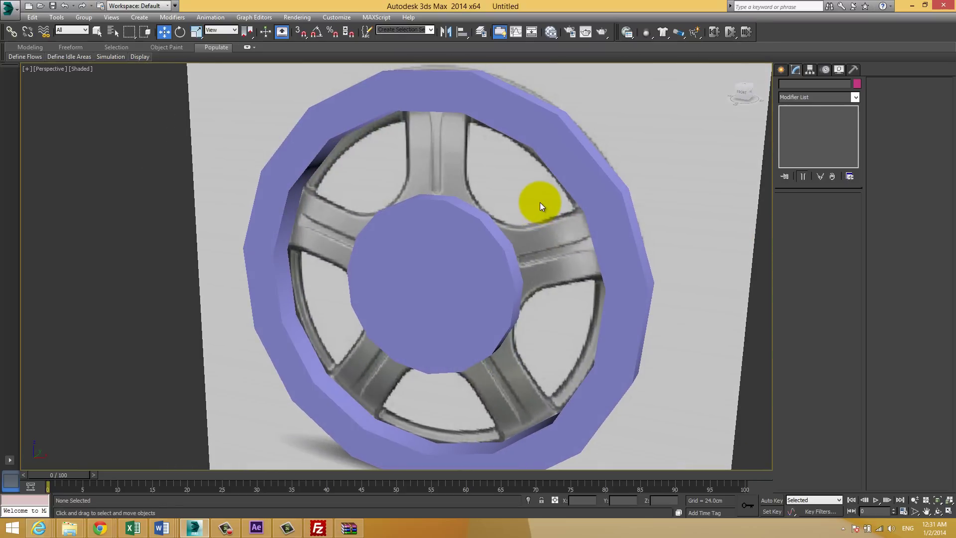
Save the scene as der1.max in the 3dsmaxjant\Ders 1 - Giris folder
key(ctrl+s)
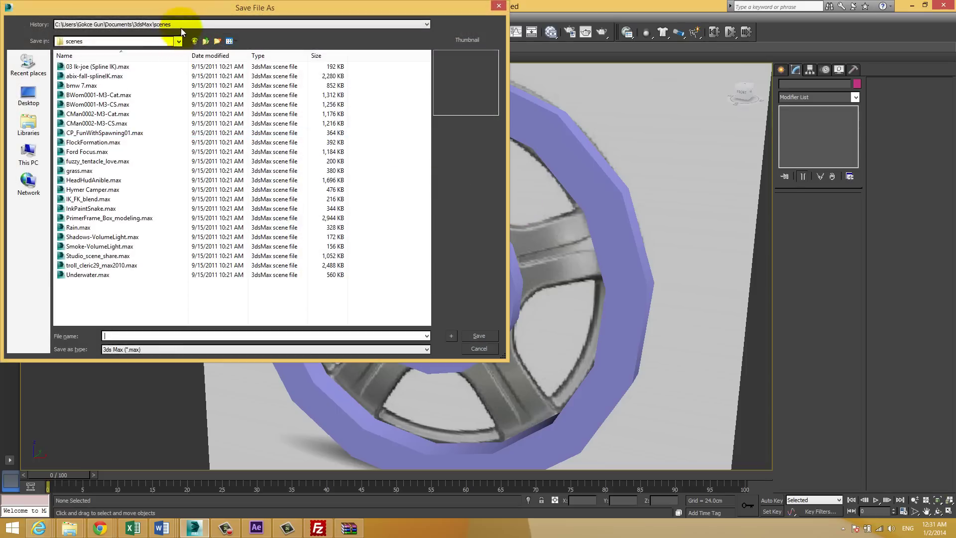
click(180, 27)
click(172, 37)
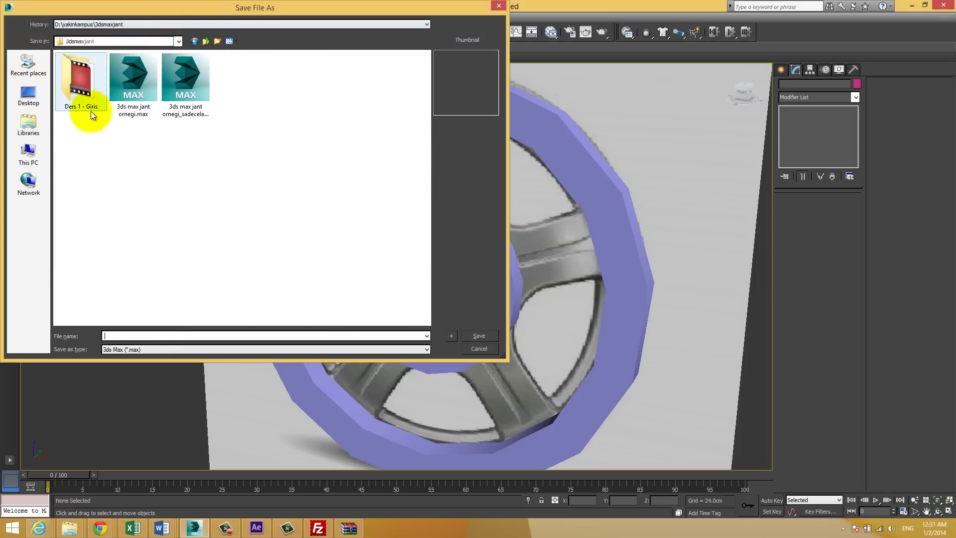
double_click(87, 103)
click(183, 335)
text(der1)
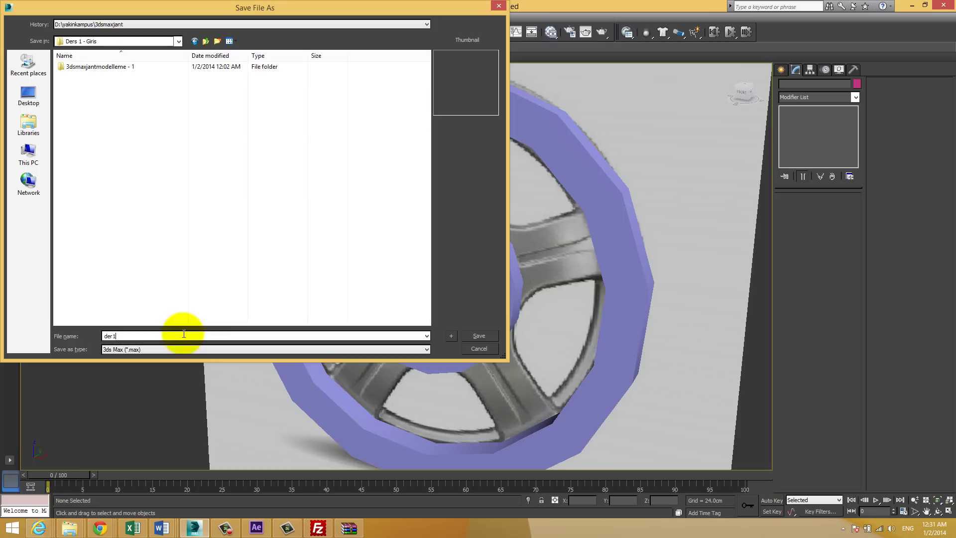
key(Return)
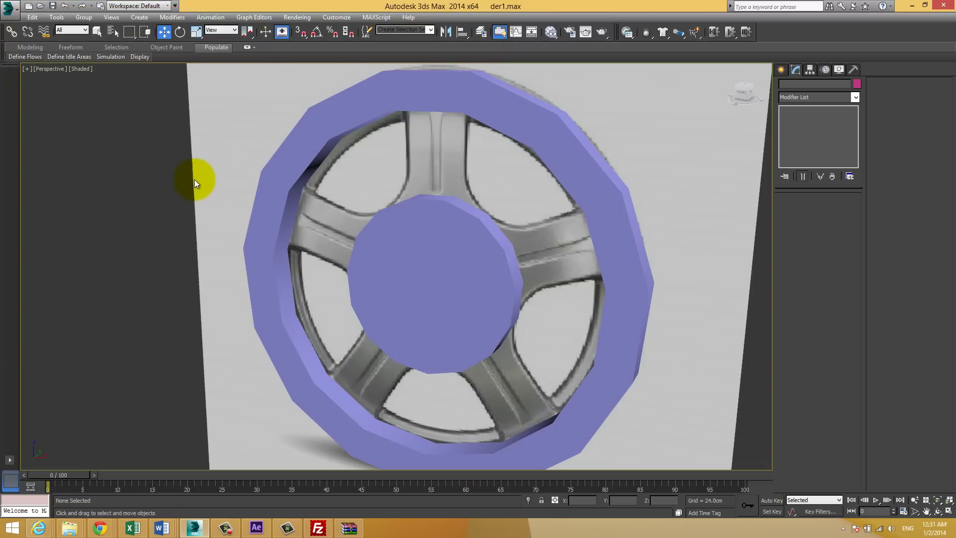